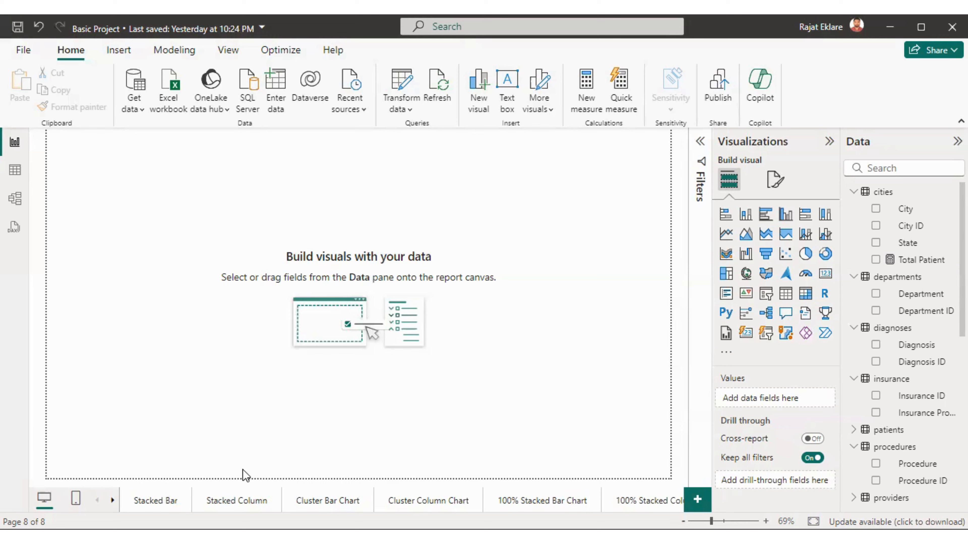
Review the existing chart pages from Stacked Bar onward and open the empty Line and Clustered Column Chart page.
click(152, 502)
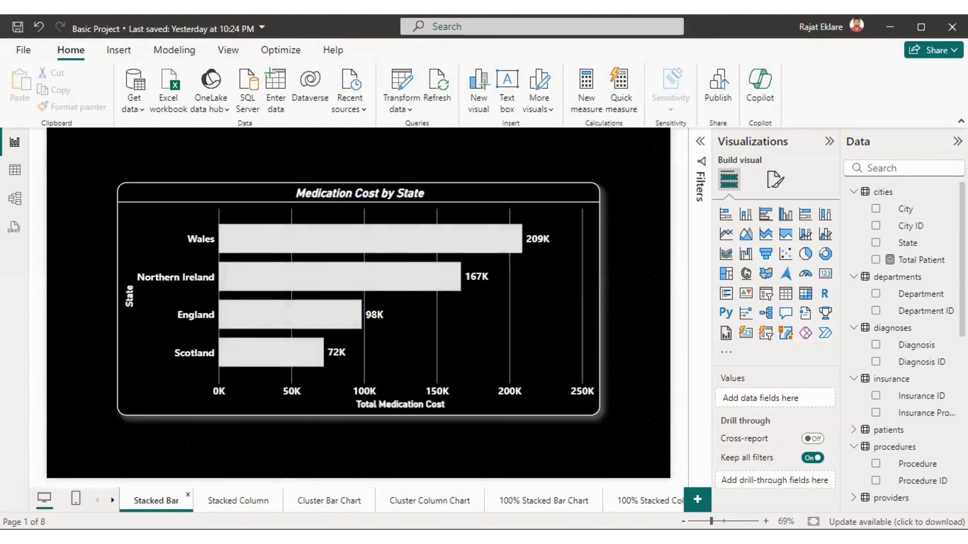
click(243, 502)
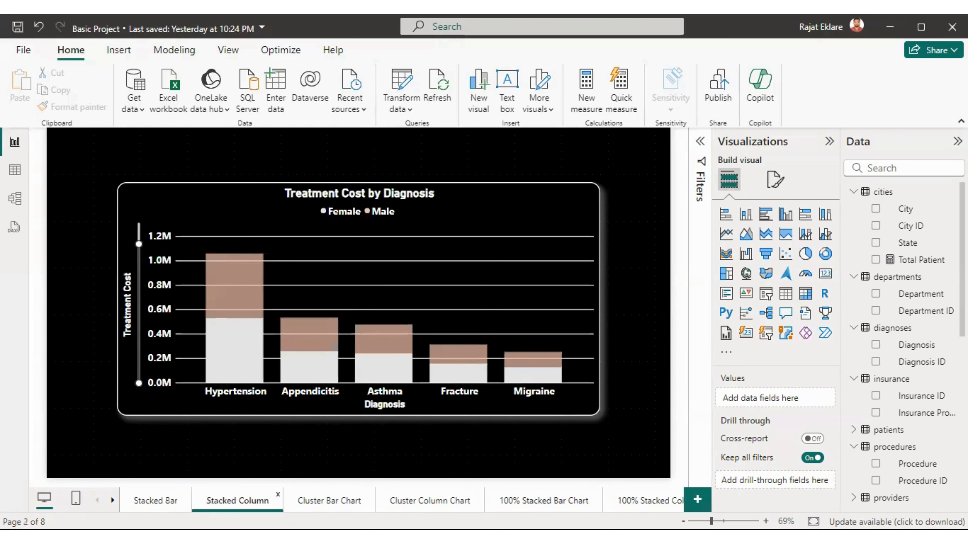
click(316, 502)
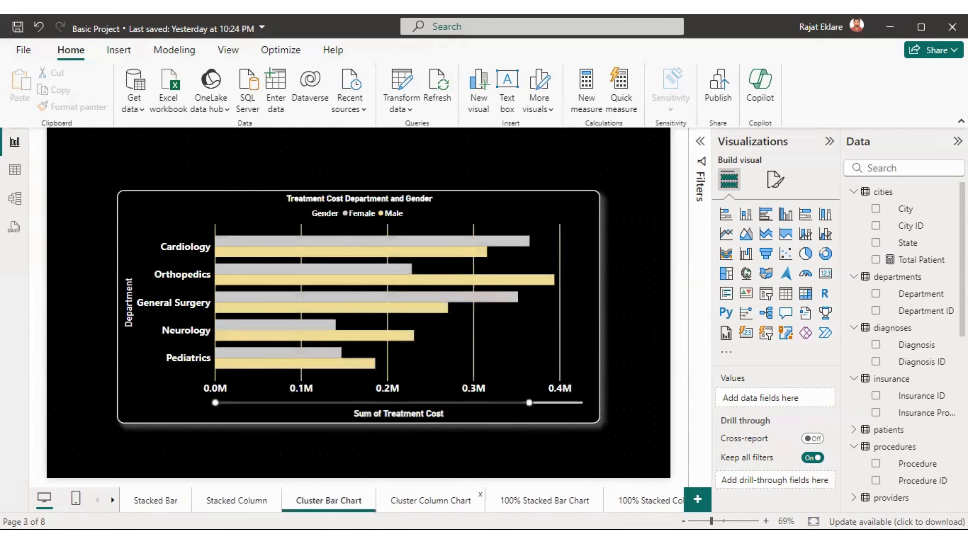
click(431, 502)
click(541, 501)
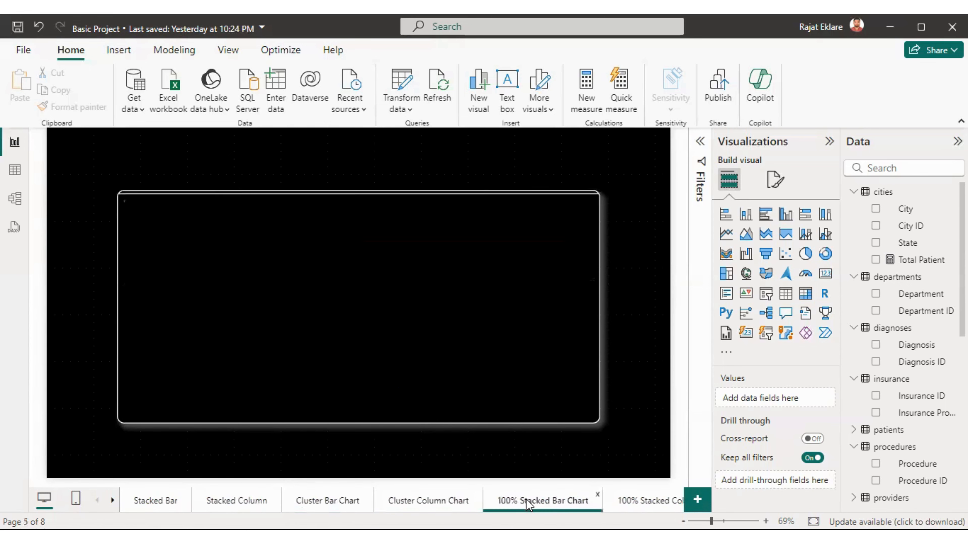
click(648, 501)
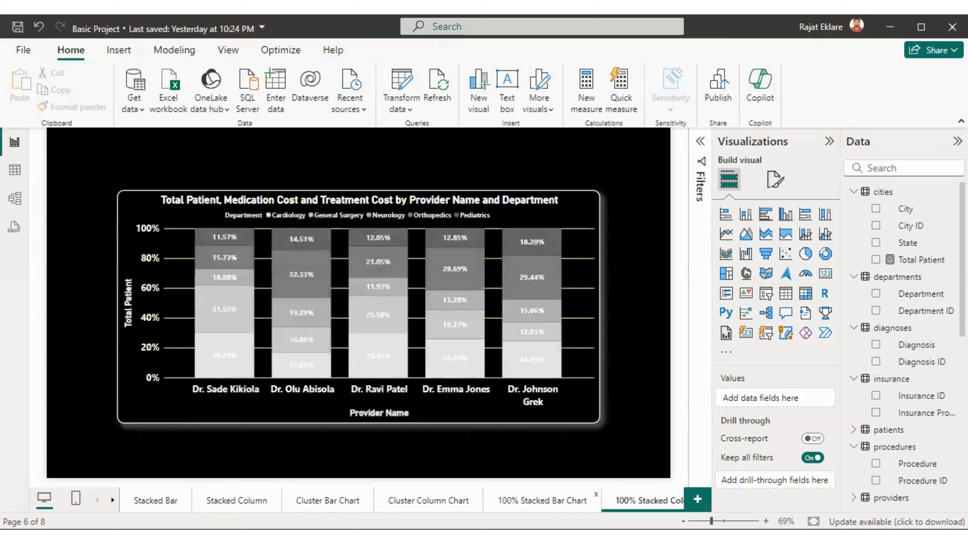
click(113, 500)
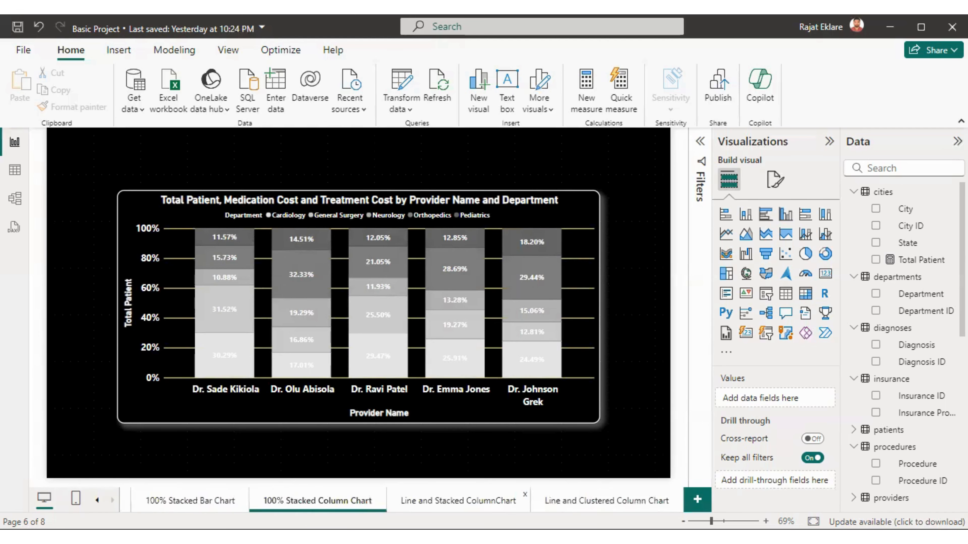
click(458, 501)
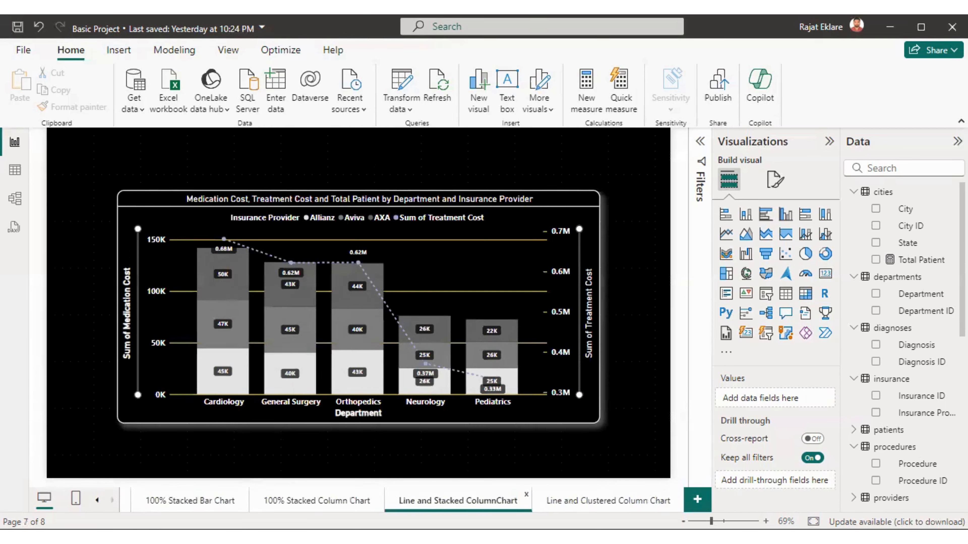
click(587, 500)
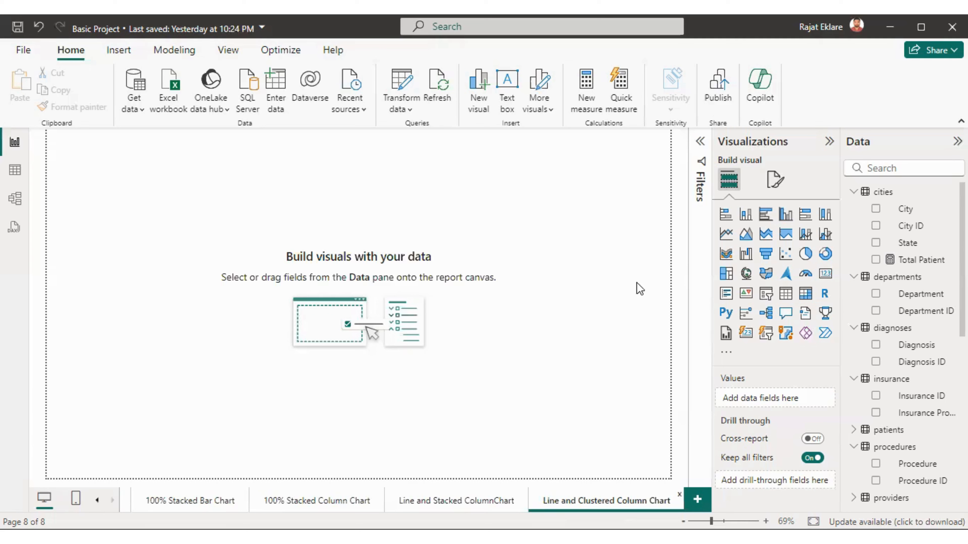
Insert a line and clustered column chart, enlarge it to fill most of the page and centre it.
click(825, 234)
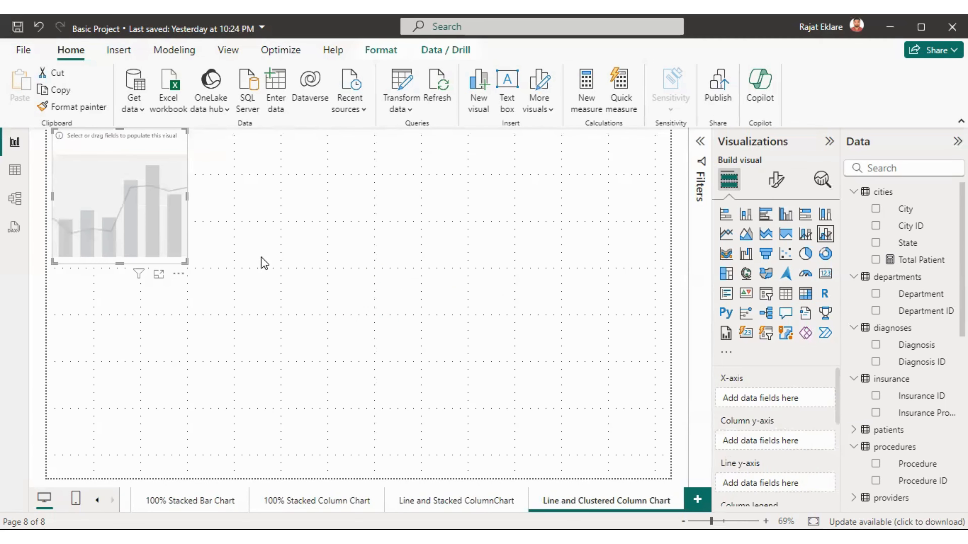
drag(210, 314, 567, 436)
drag(519, 401, 547, 384)
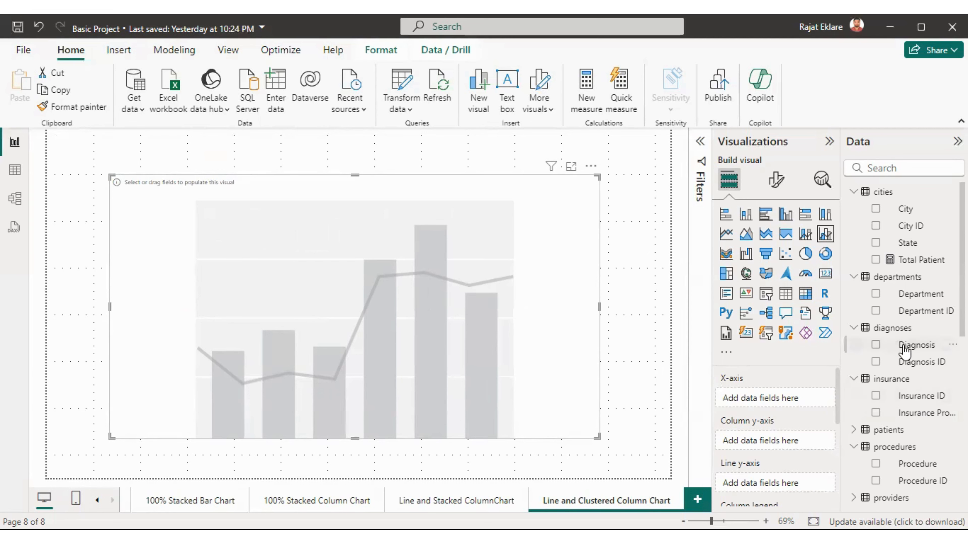
Assign Diagnosis to the chart's X-axis and Medication Cost from the visits table to its column y-axis.
drag(904, 346, 776, 400)
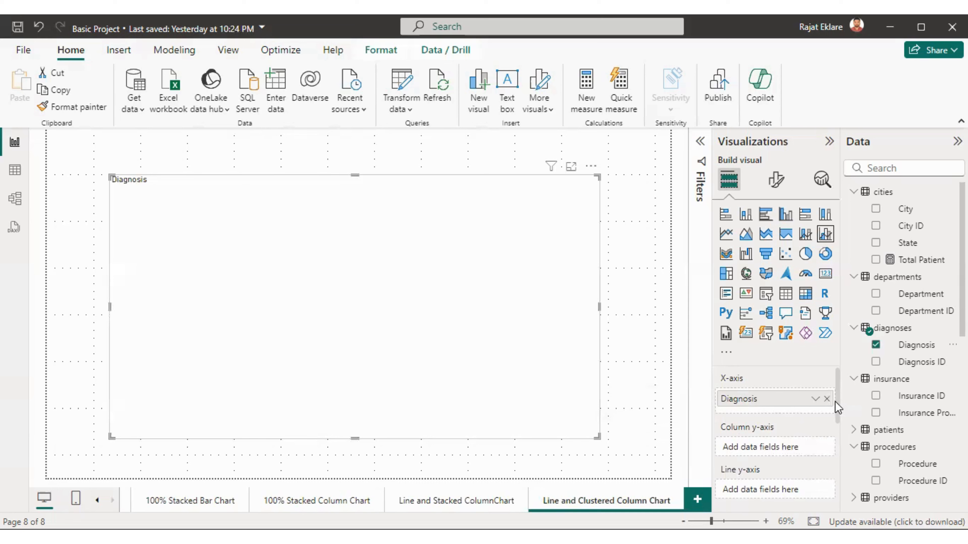
drag(835, 402, 837, 424)
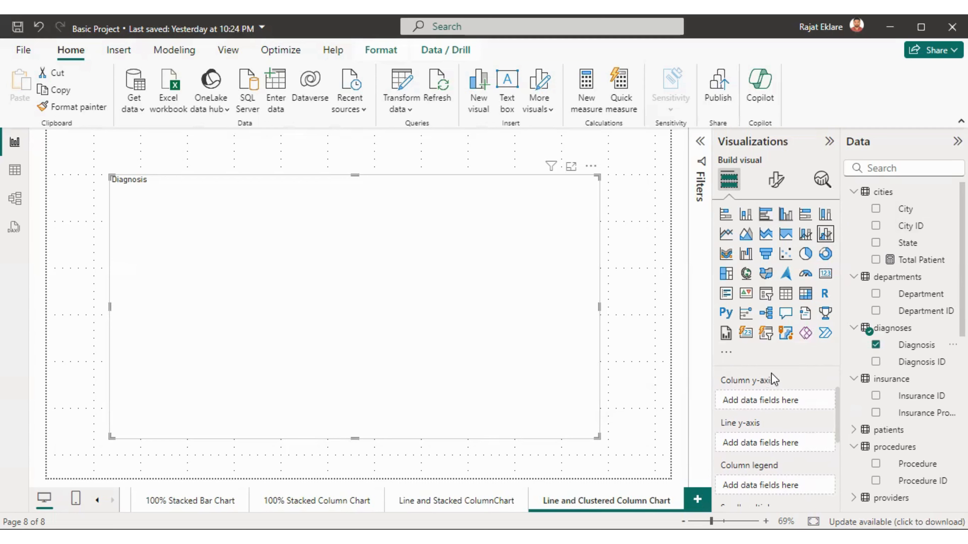
scroll(903, 343, down, 5)
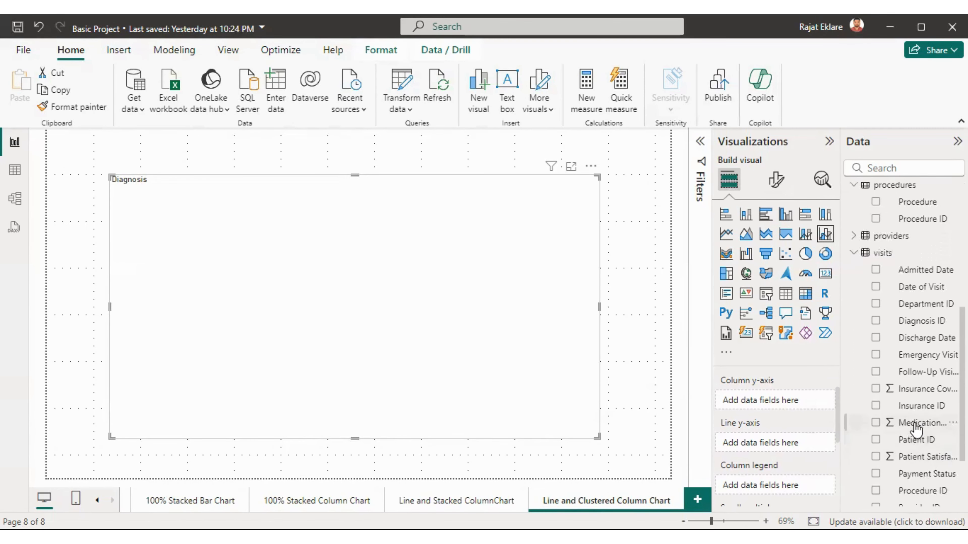
drag(915, 424, 785, 403)
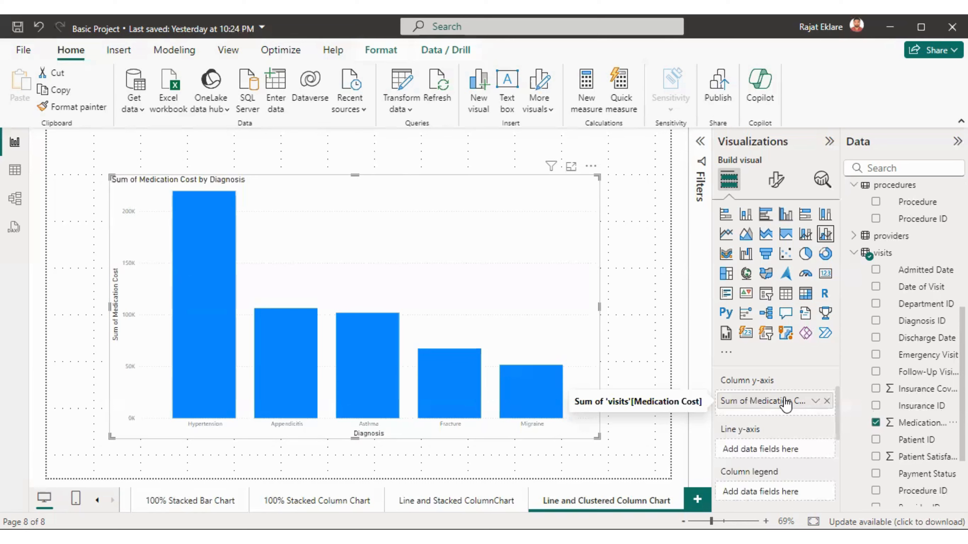
Assign Treatment Cost from visits to the chart's line y-axis and Department to the column legend.
scroll(903, 343, down, 5)
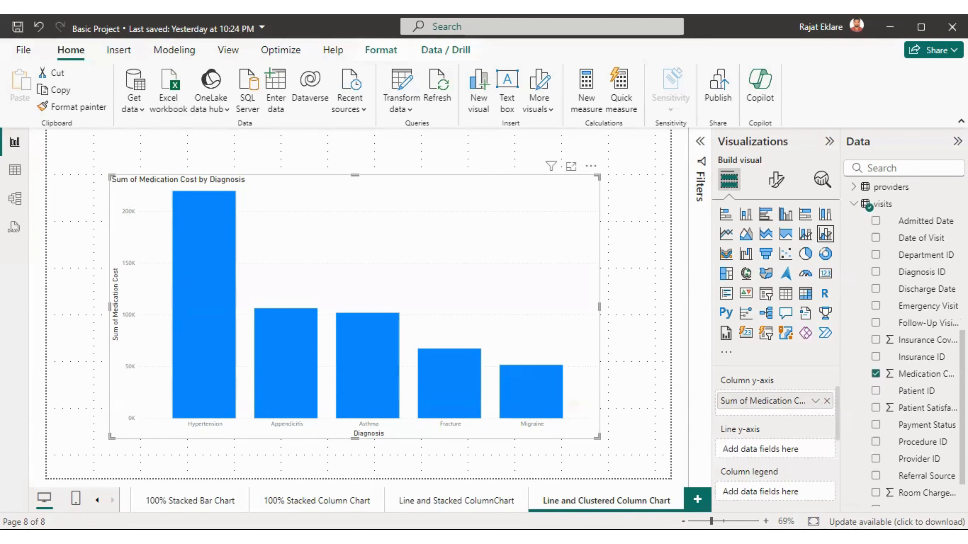
drag(918, 498, 802, 457)
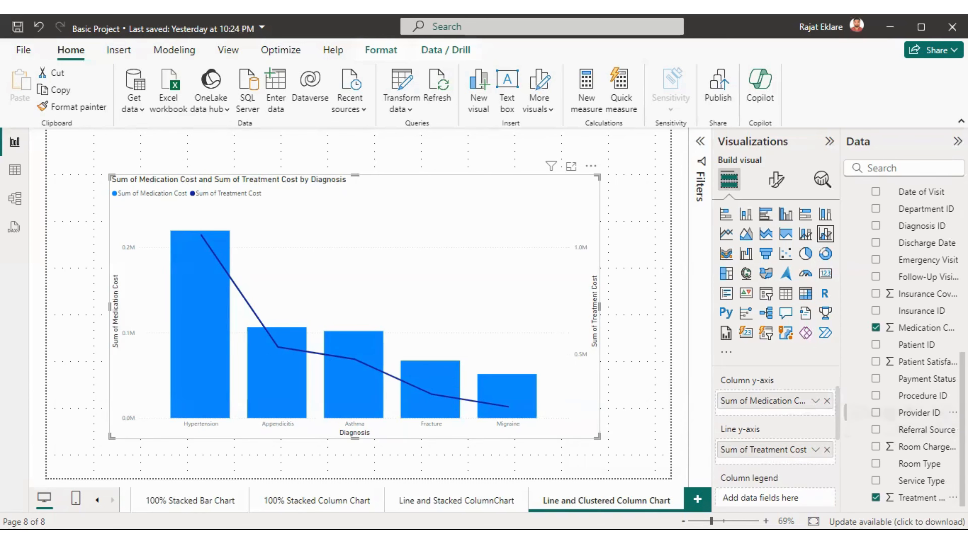
scroll(914, 381, up, 4)
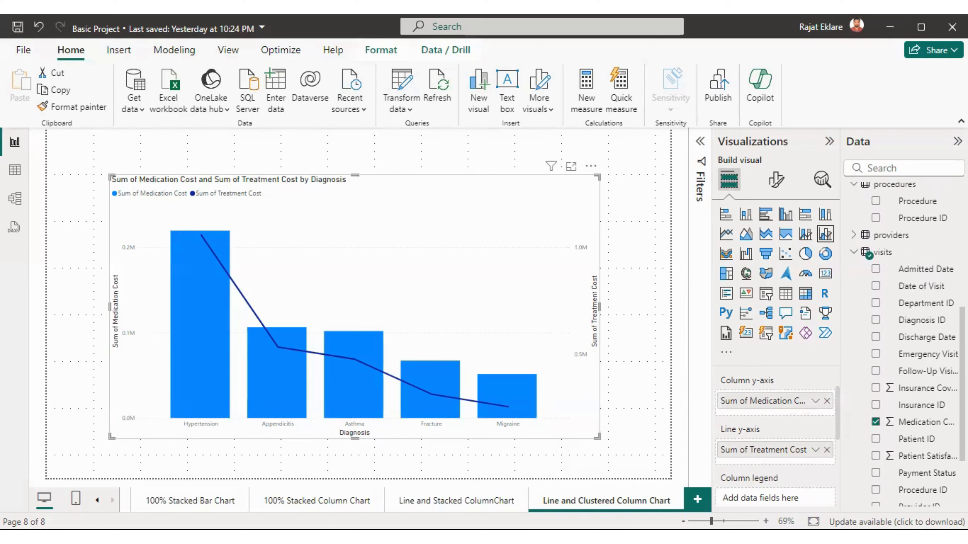
scroll(914, 343, up, 3)
drag(925, 243, 795, 493)
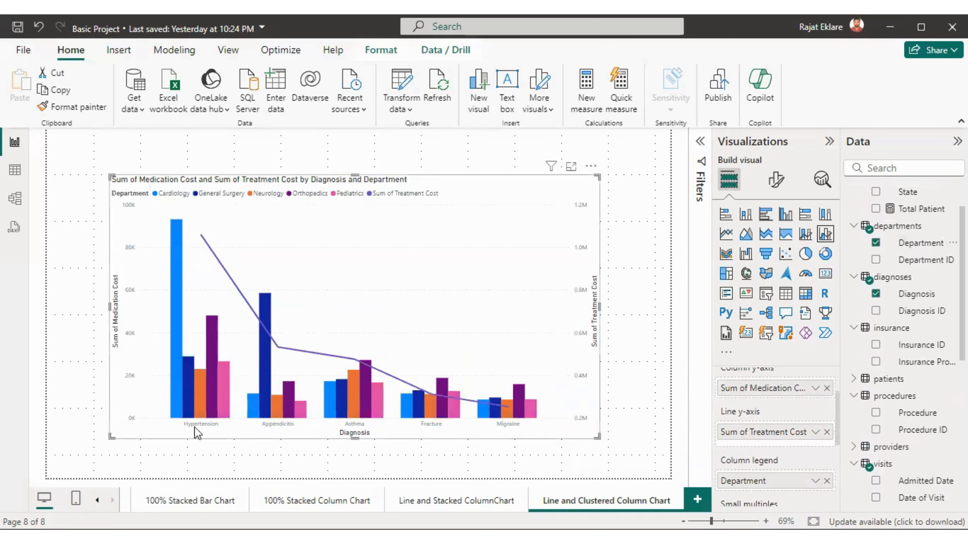
mouse_move(183, 381)
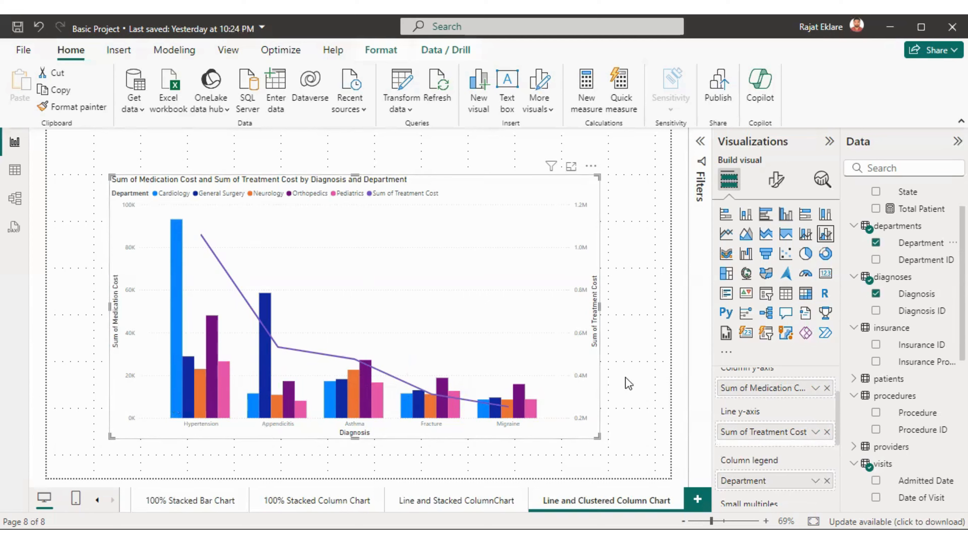
Try splitting the chart into small multiples by Insurance Provider, and remove that field again.
scroll(840, 458, down, 3)
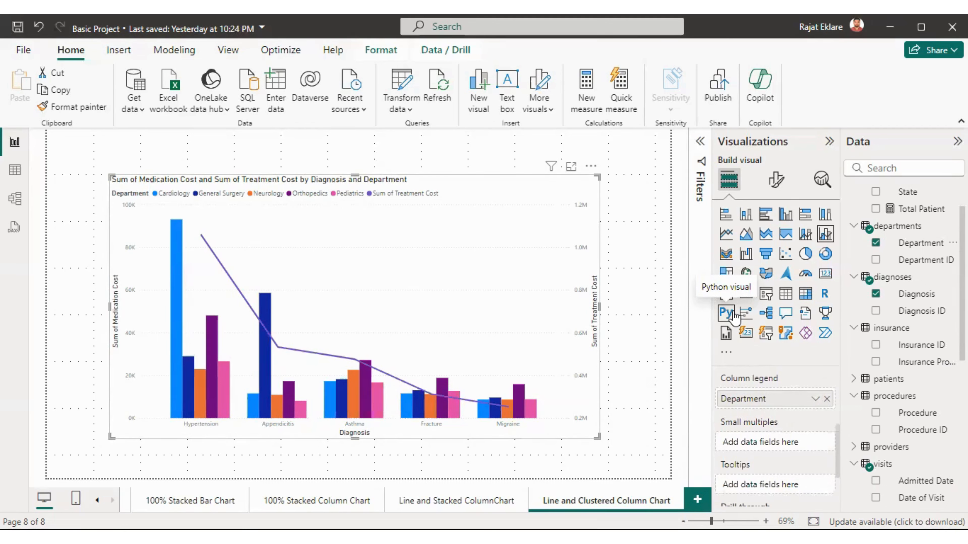
drag(903, 364, 784, 438)
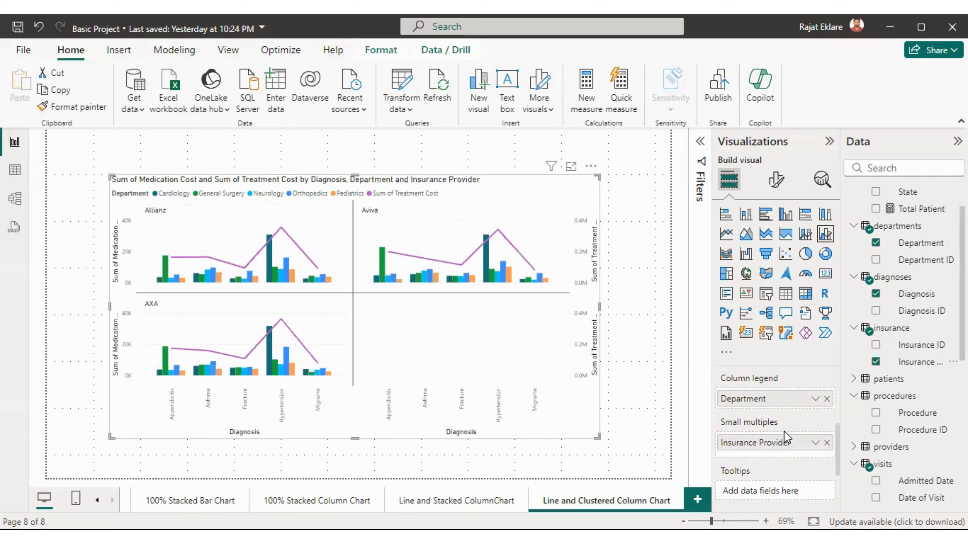
click(826, 443)
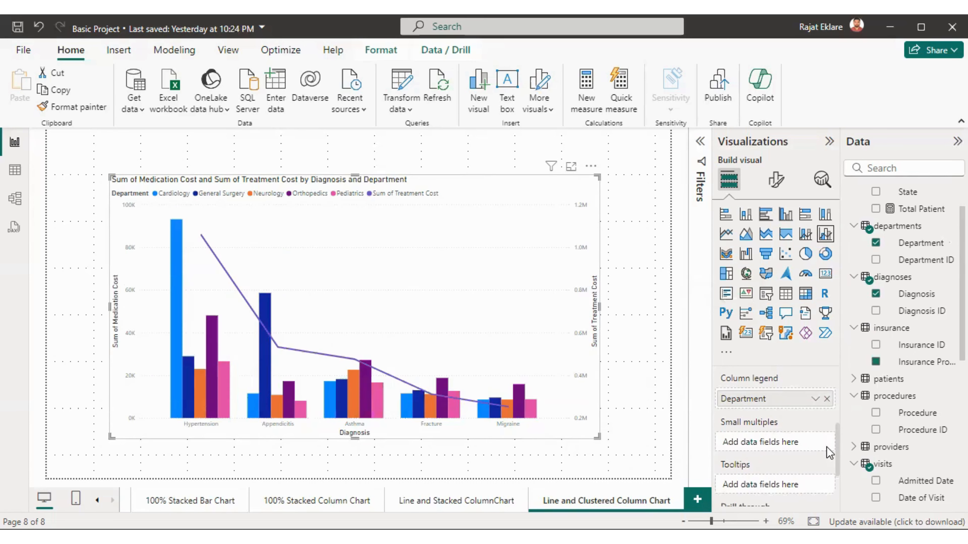
Add the Total Patient measure to the chart's tooltips and check the tooltip on the Hypertension columns.
drag(837, 458, 835, 492)
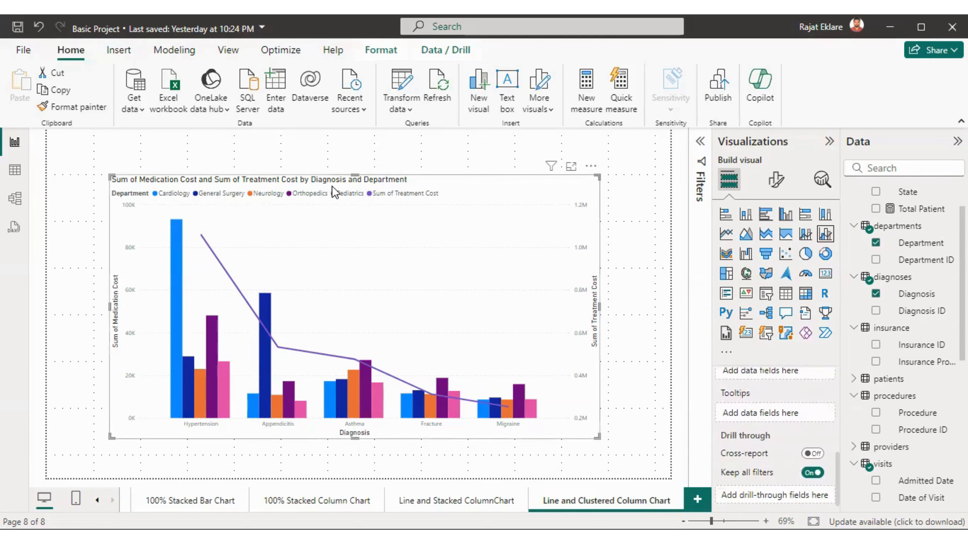
mouse_move(180, 242)
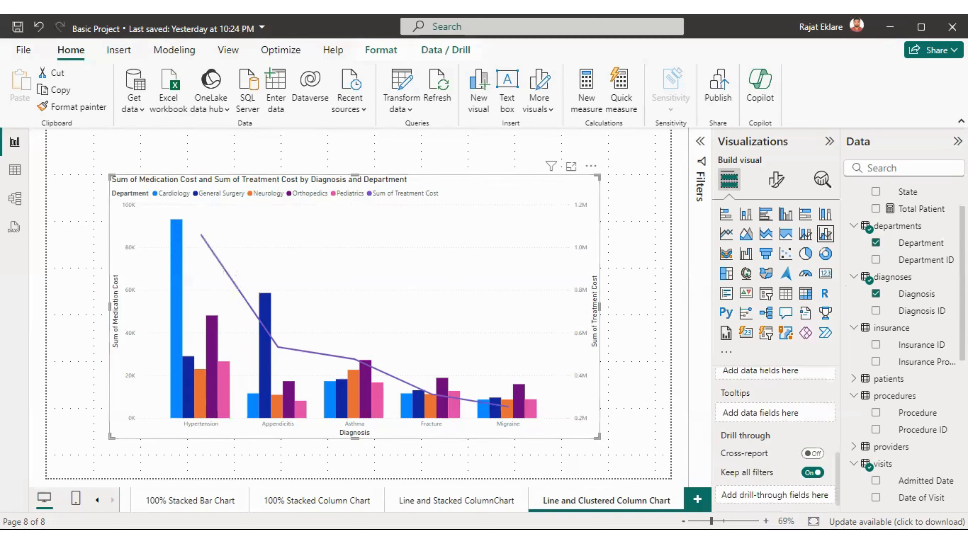
drag(931, 211, 865, 276)
drag(793, 417, 791, 417)
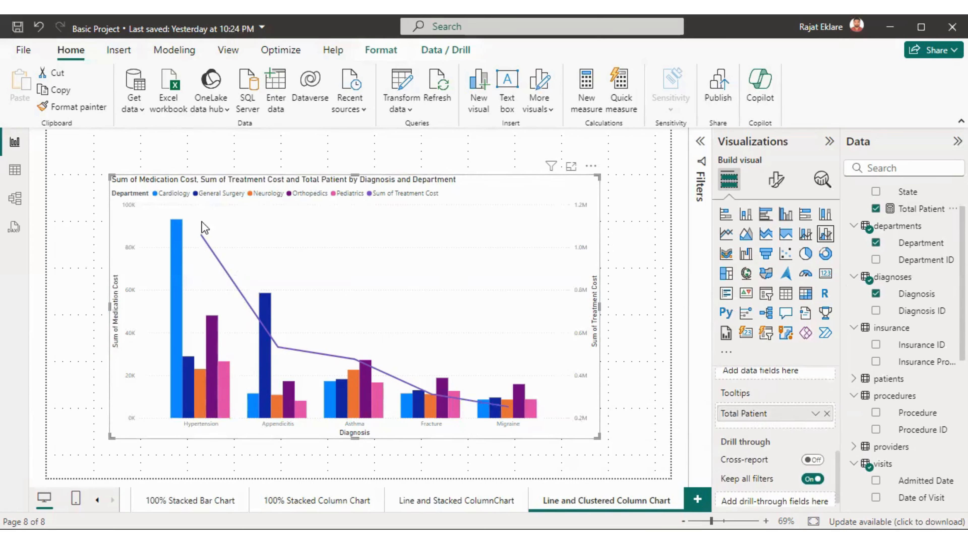
mouse_move(181, 243)
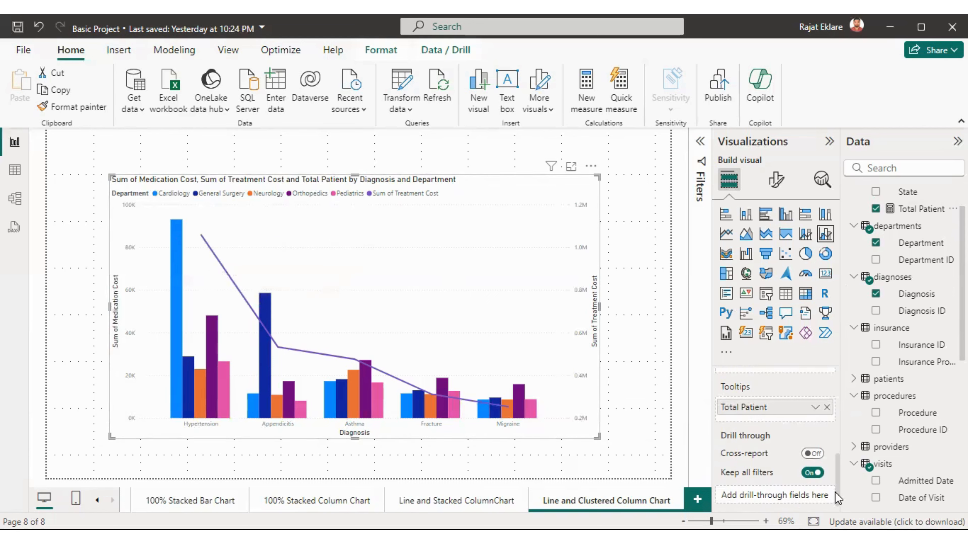
drag(836, 494, 836, 380)
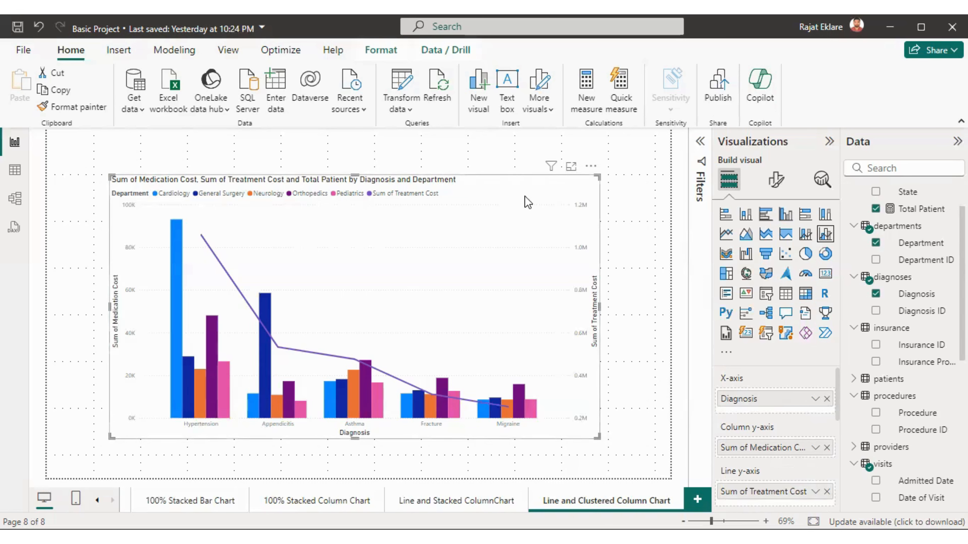
Set the chart's height to 480 and width to 1000, and reposition it in the middle of the page.
click(776, 179)
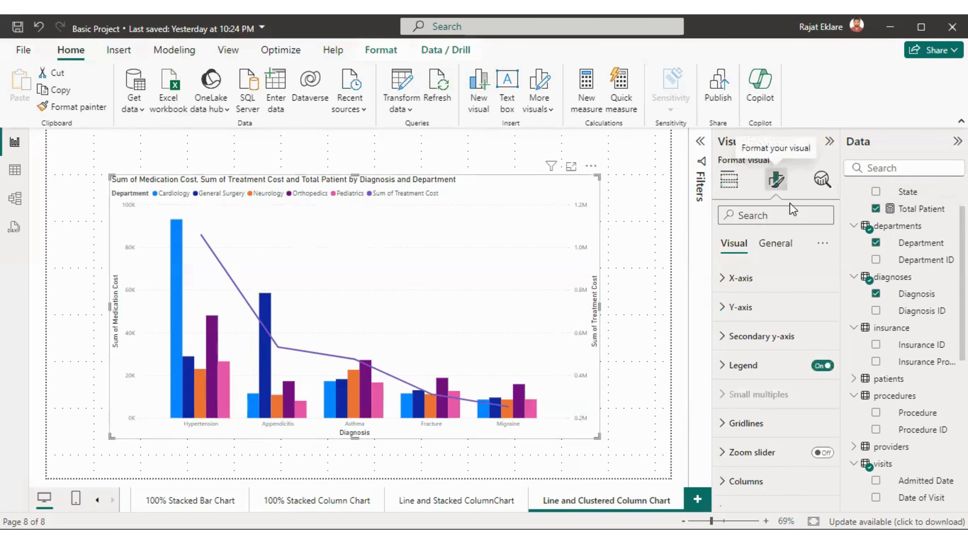
click(775, 243)
click(761, 278)
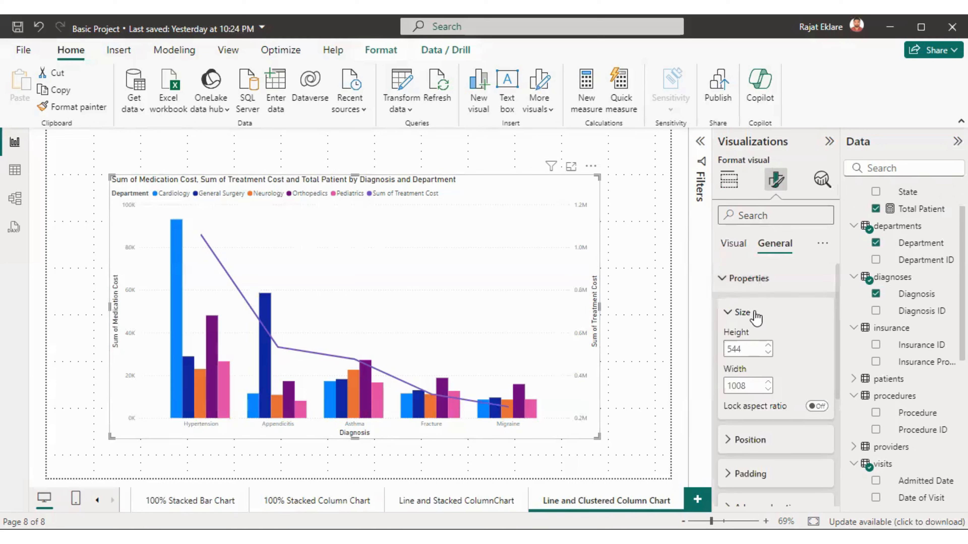
click(742, 350)
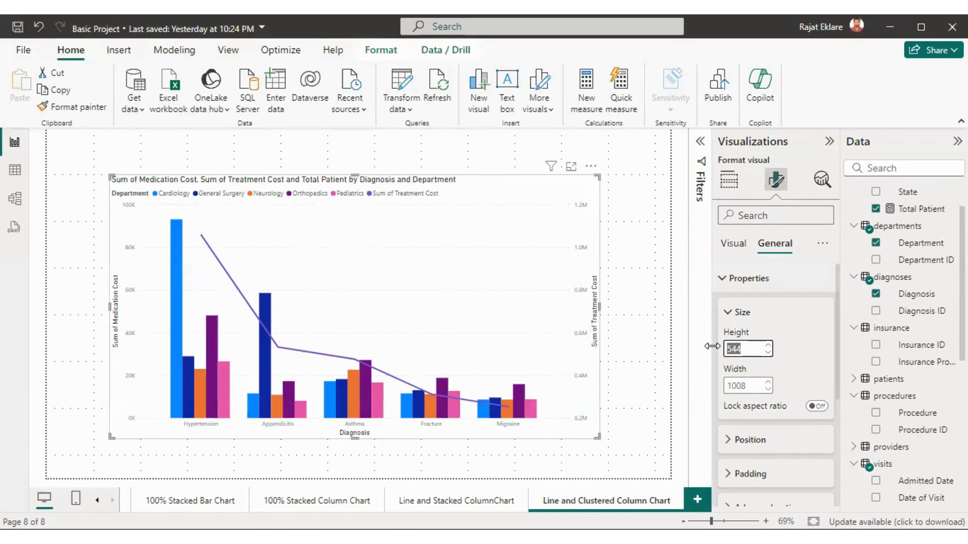
text(480)
click(755, 386)
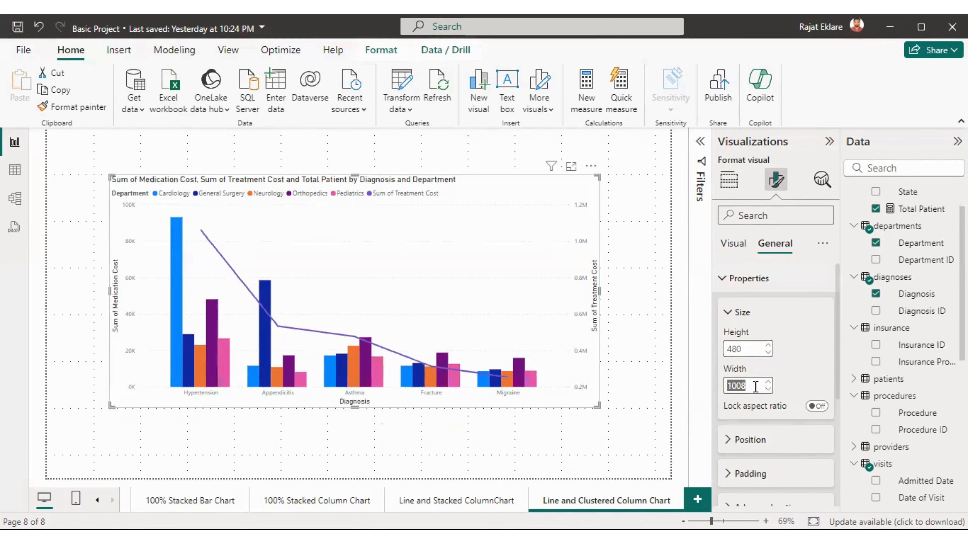
text(1000)
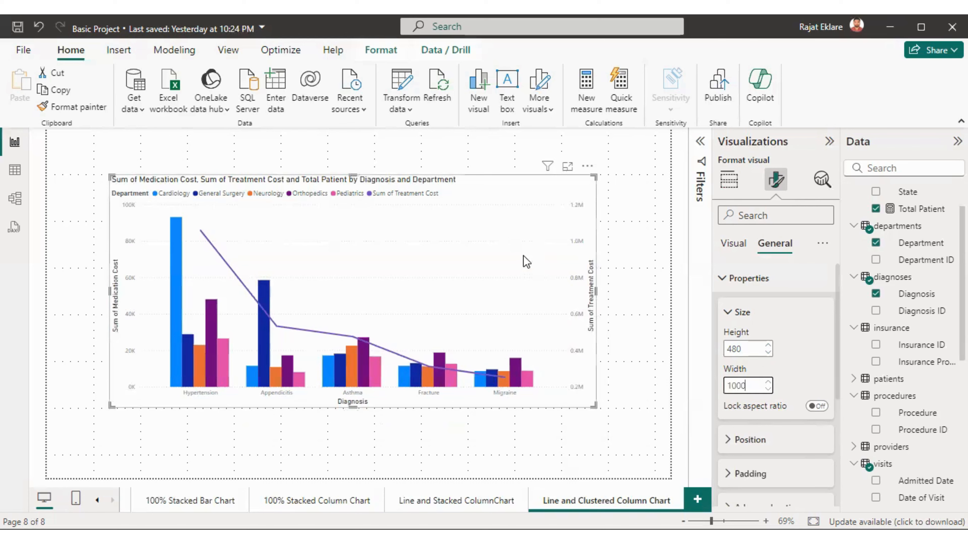
mouse_move(526, 263)
mouse_down()
mouse_move(525, 284)
mouse_move(533, 277)
mouse_up()
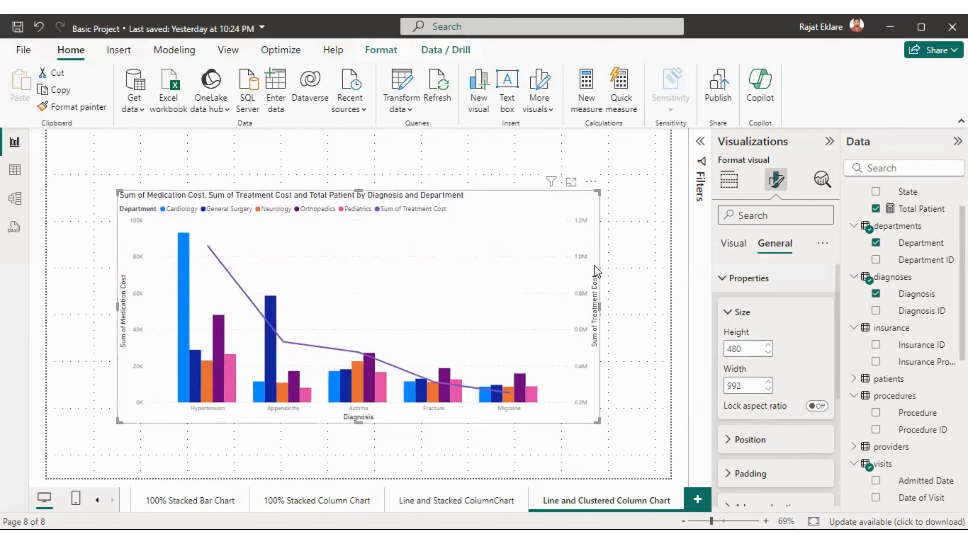
click(726, 280)
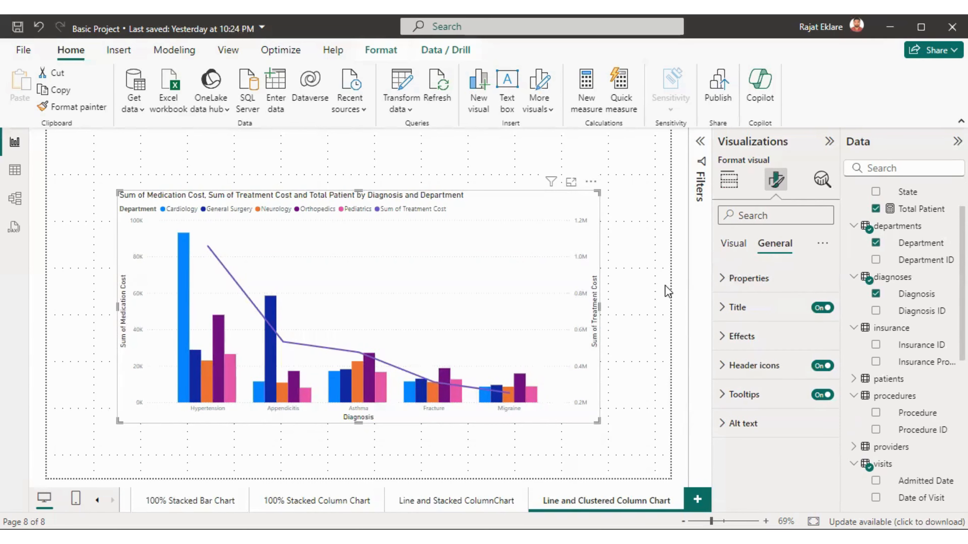
click(645, 195)
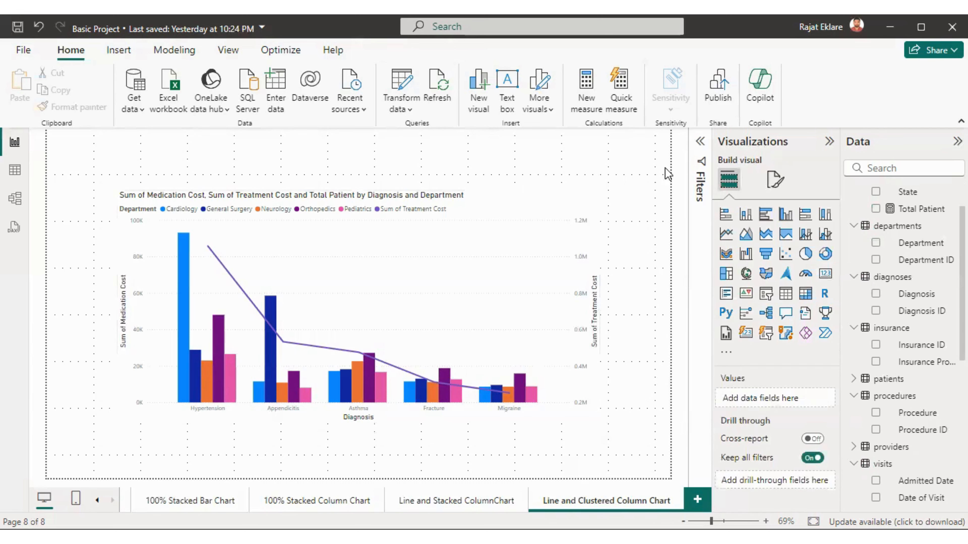
Set the report page's canvas background color to black with 0% transparency.
click(775, 179)
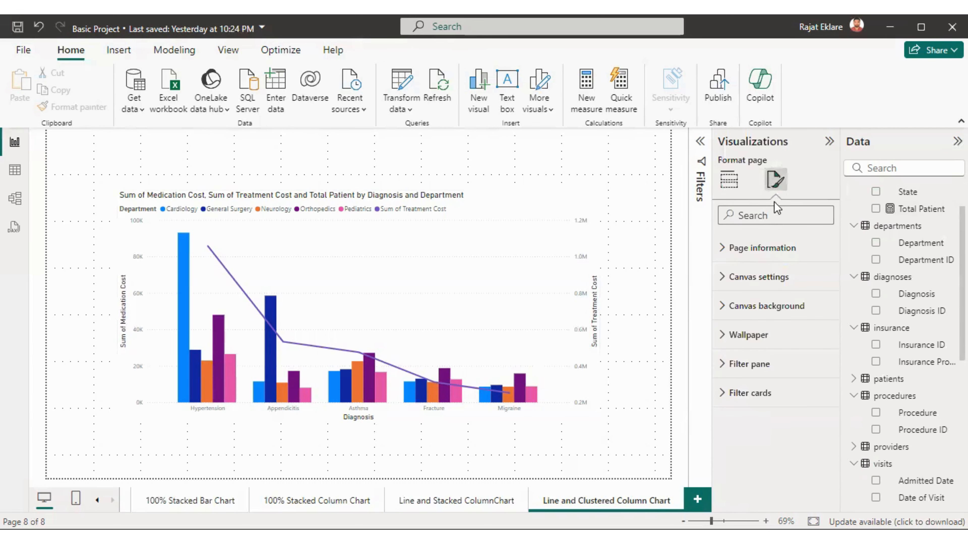
click(766, 307)
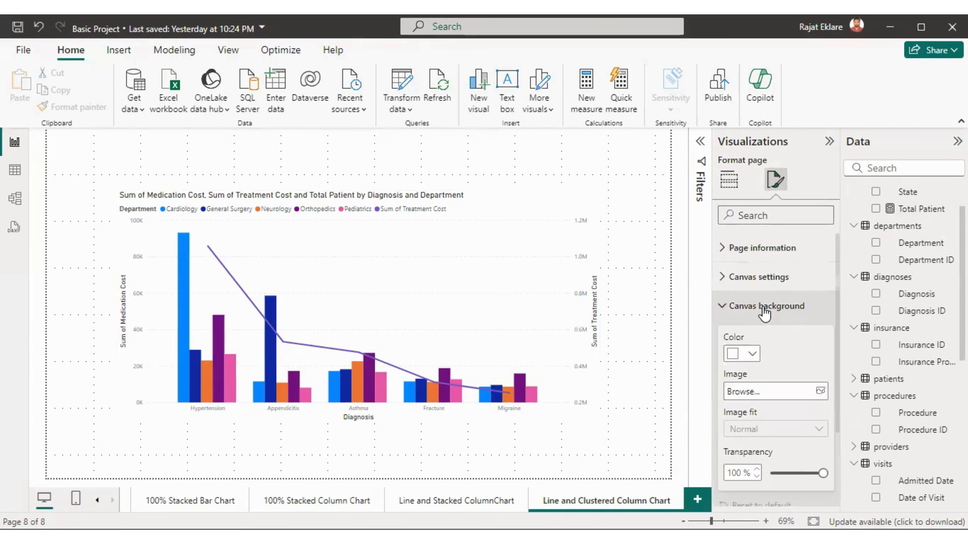
click(758, 356)
click(761, 136)
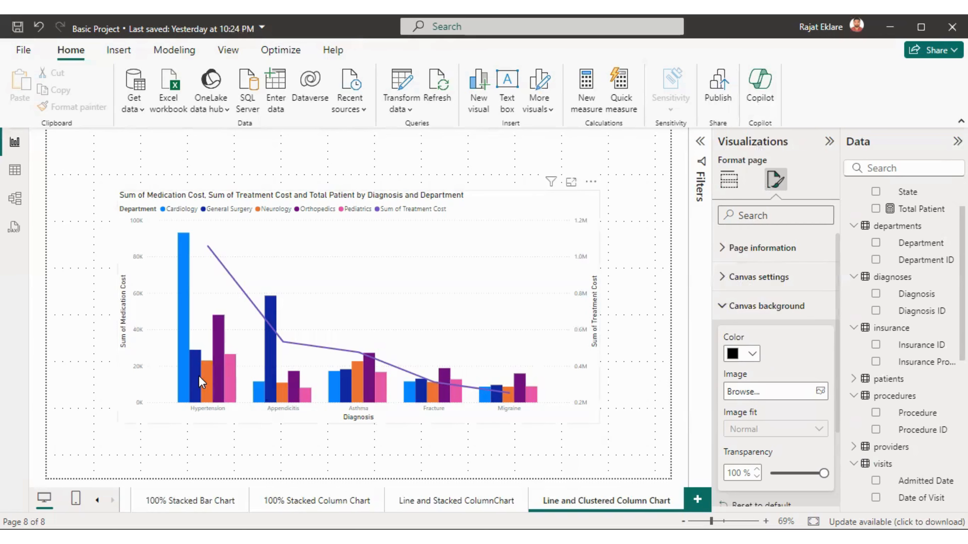
drag(824, 473, 770, 473)
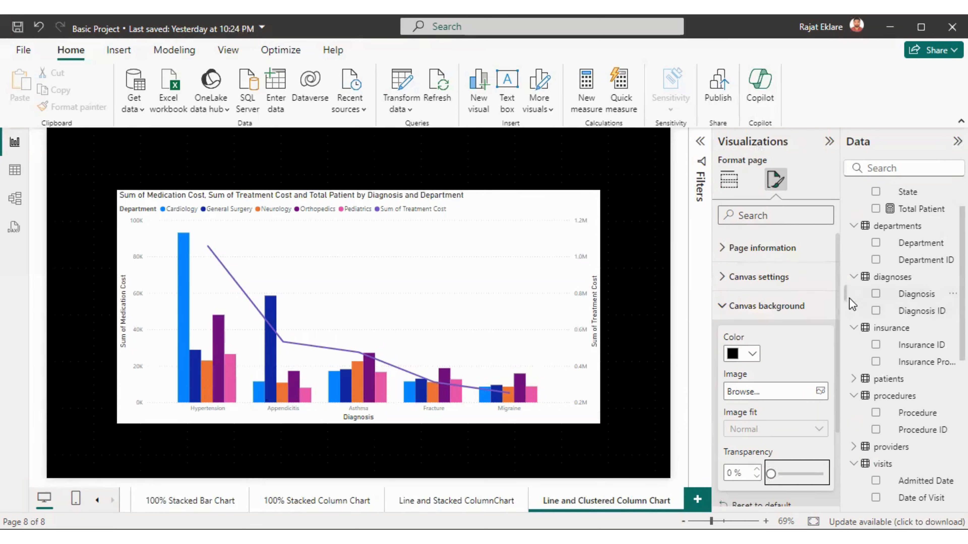
click(809, 314)
Set the chart's own background color to black, keeping the background turned on.
click(530, 202)
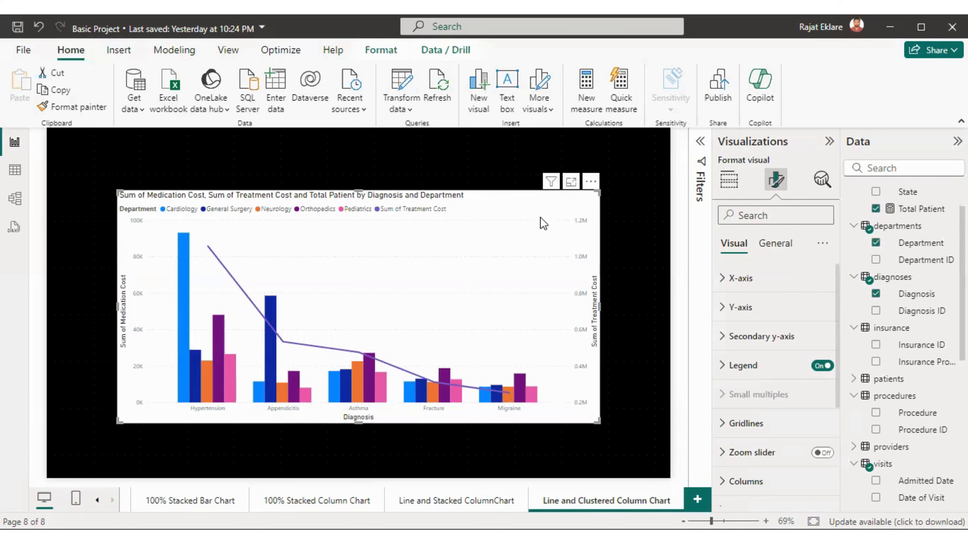
click(775, 244)
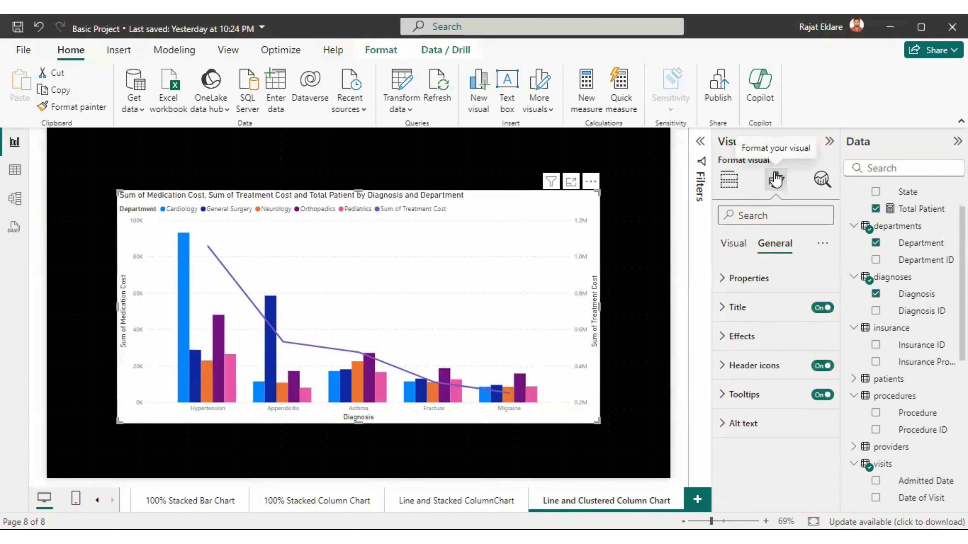
click(785, 337)
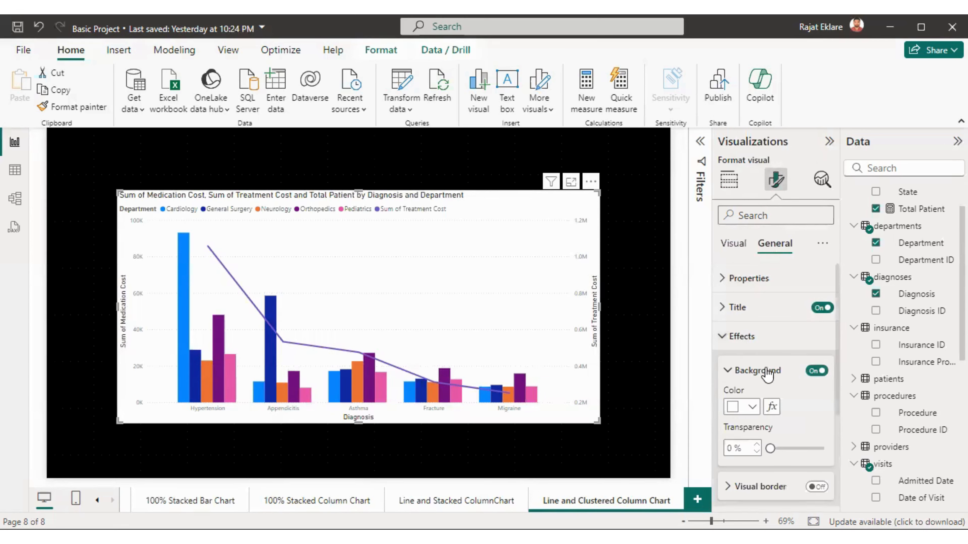
scroll(838, 397, down, 1)
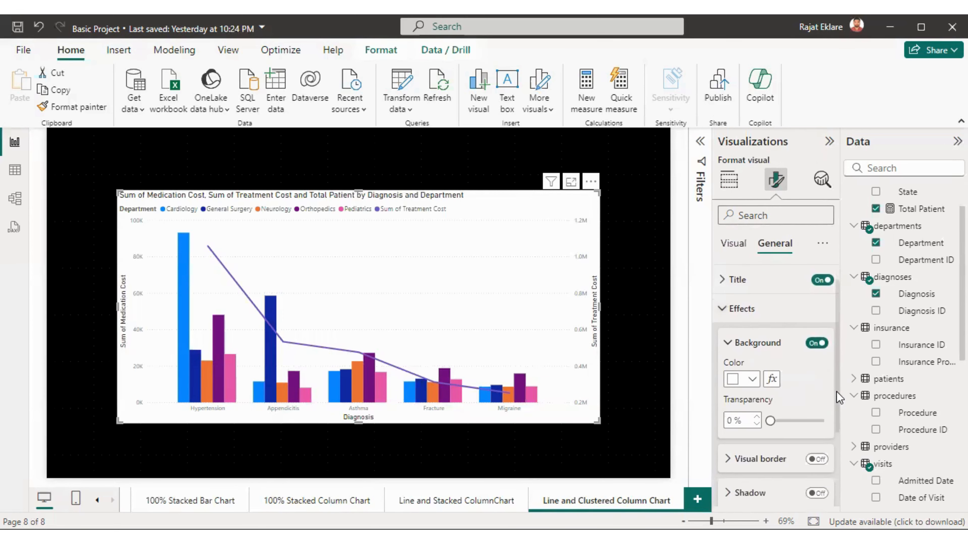
scroll(838, 397, down, 1)
click(816, 332)
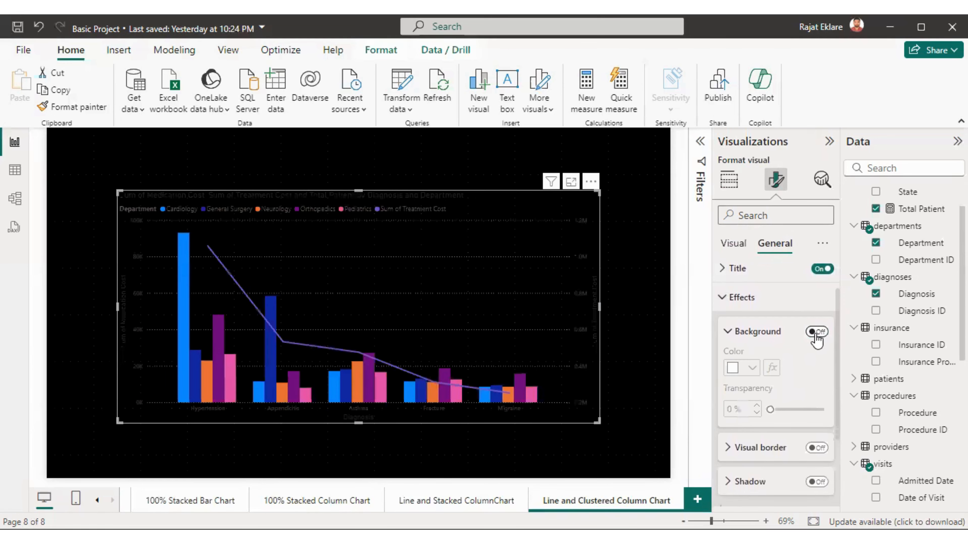
click(816, 332)
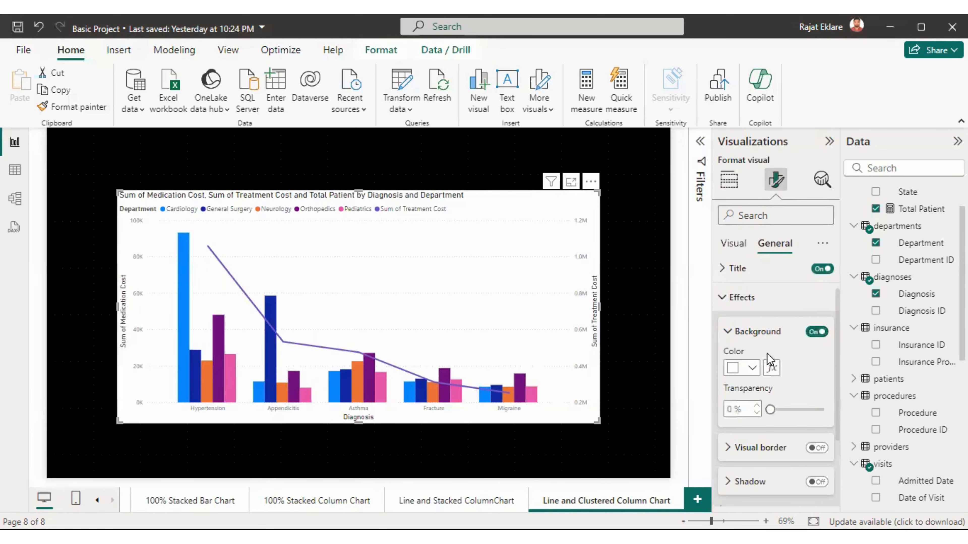
click(746, 368)
click(743, 307)
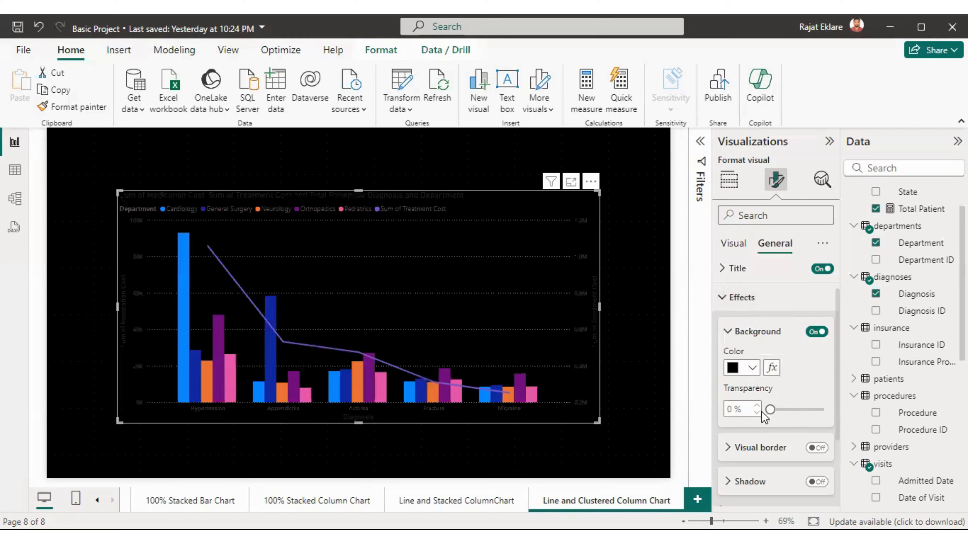
scroll(841, 400, down, 1)
scroll(838, 398, down, 2)
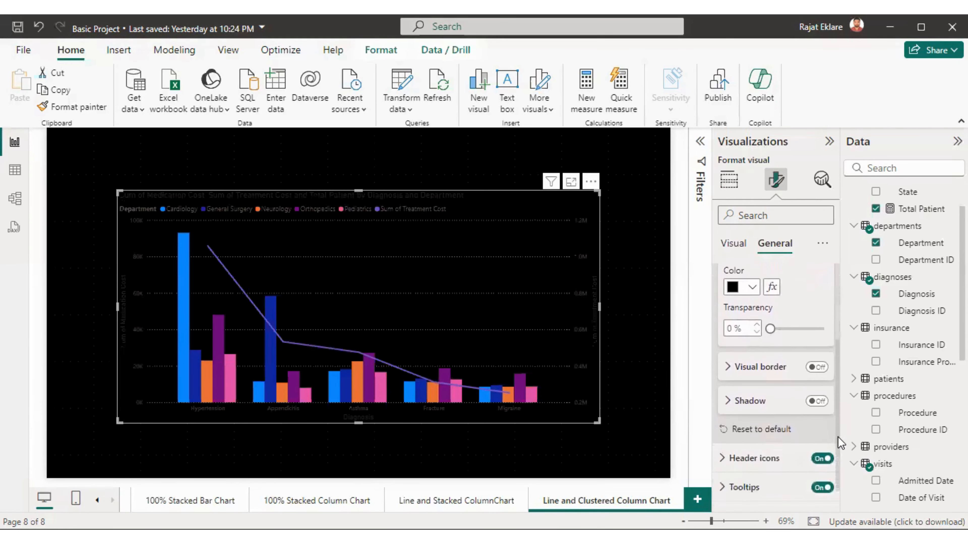
click(639, 322)
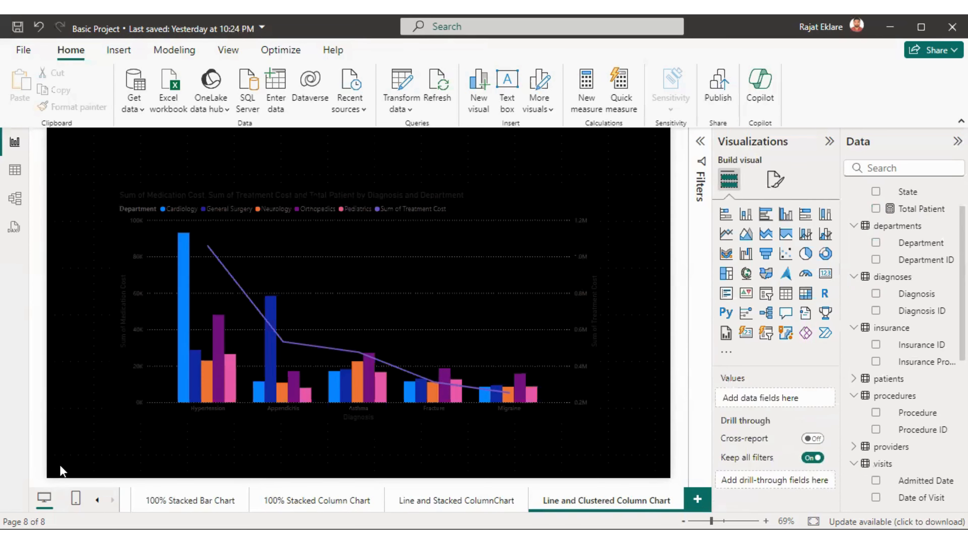
Turn on a white visual border around the chart with 15 px rounded corners and a 2 px width.
click(395, 292)
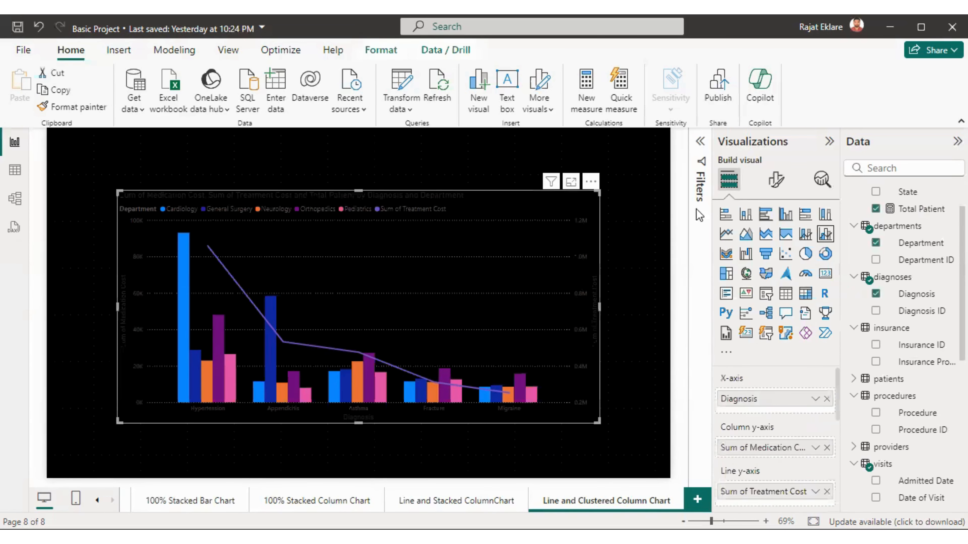
click(776, 179)
click(766, 243)
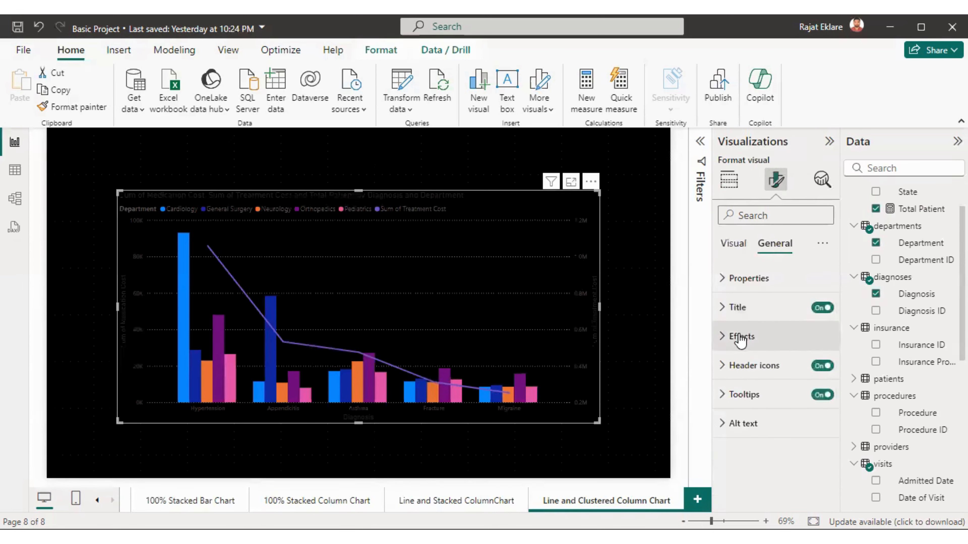
click(742, 336)
scroll(837, 405, down, 2)
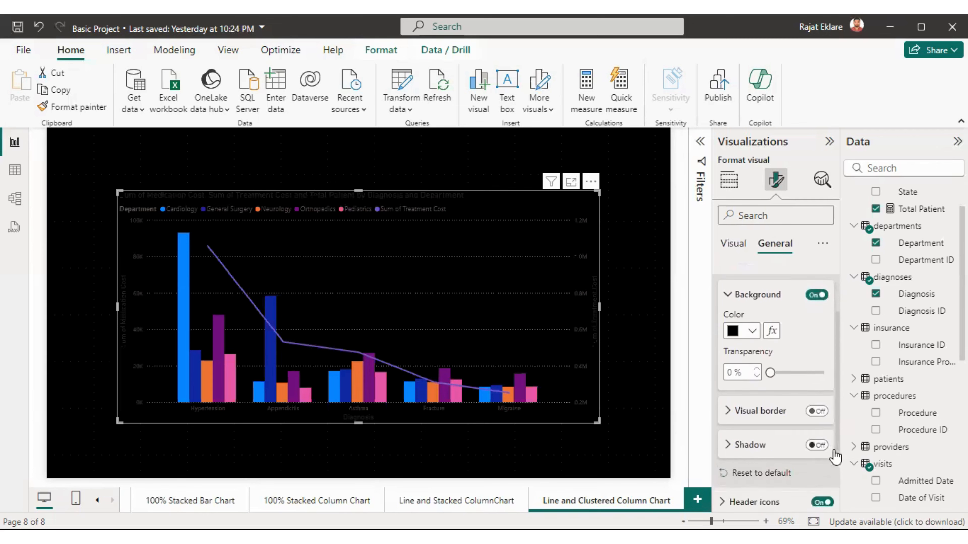
click(815, 408)
scroll(838, 400, down, 3)
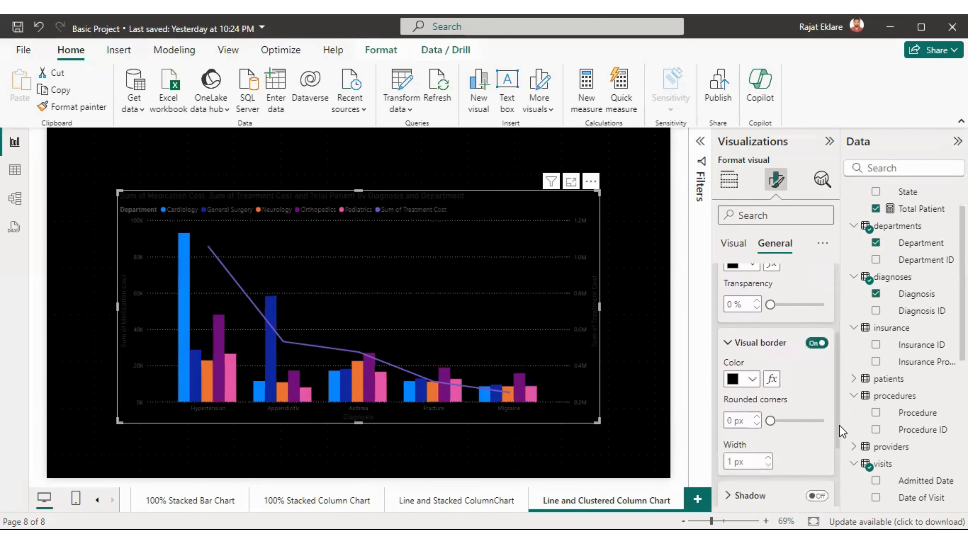
click(751, 337)
click(743, 114)
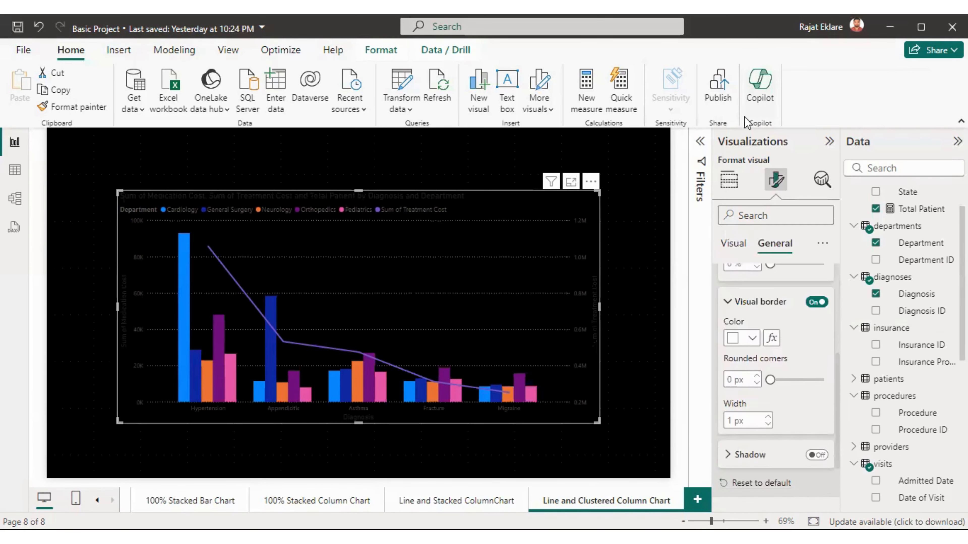
drag(769, 379, 795, 380)
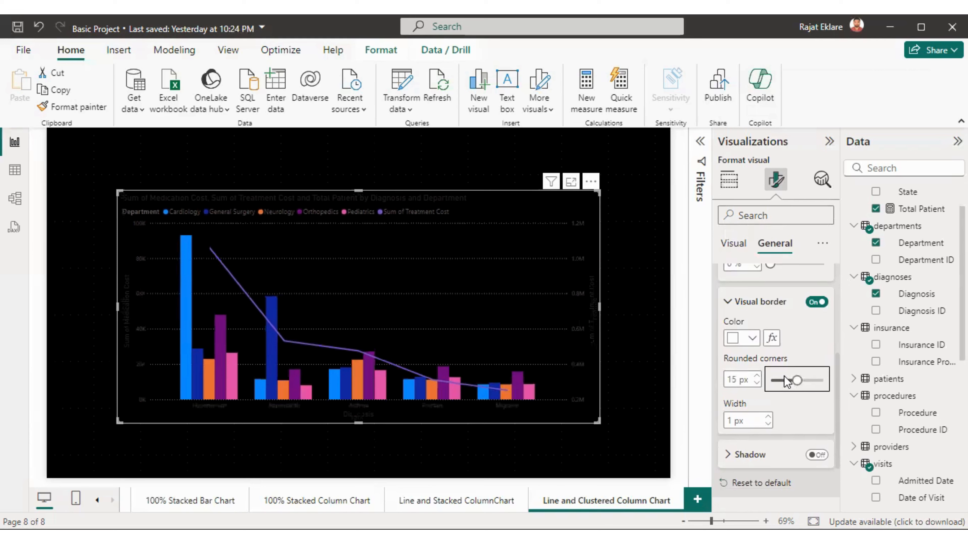
click(766, 417)
Turn on the chart's shadow and set the shadow color to white.
scroll(830, 411, down, 2)
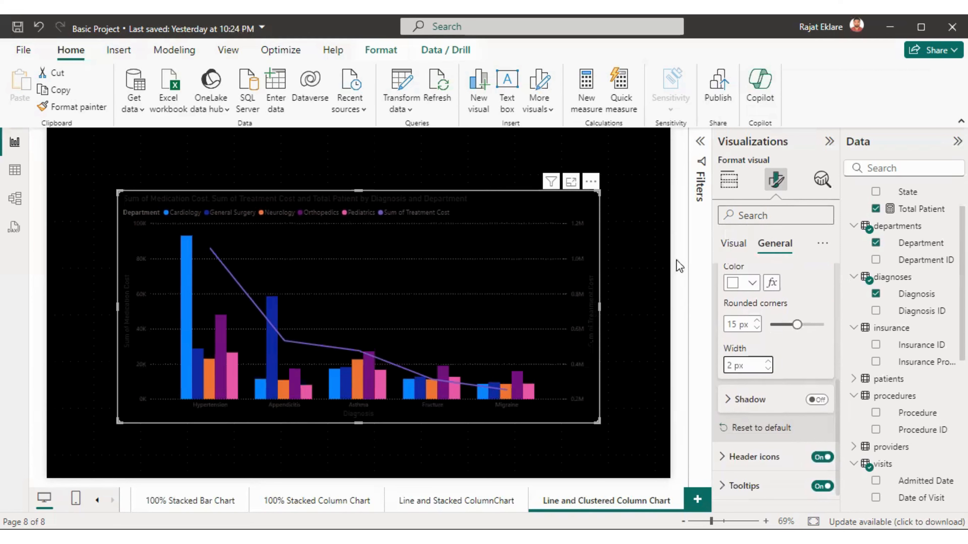
click(811, 400)
click(750, 401)
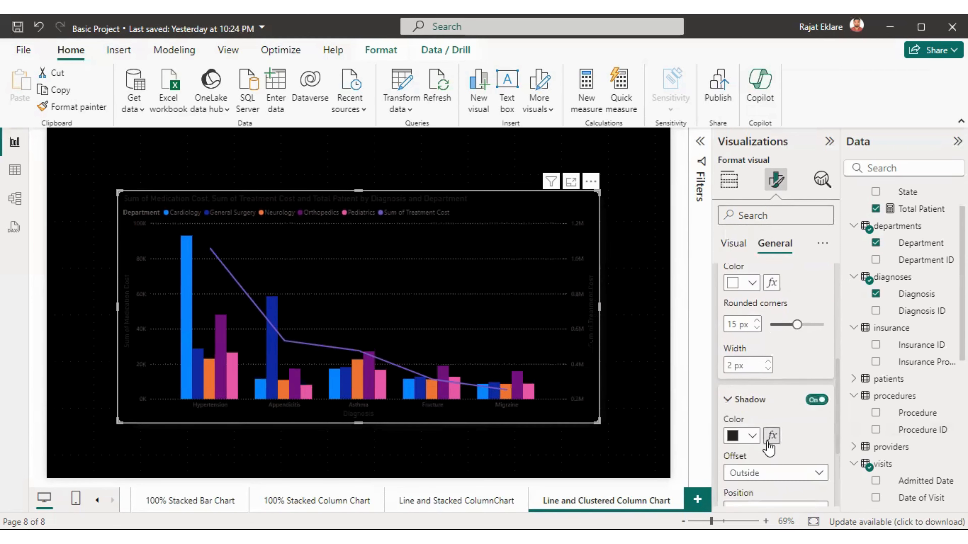
click(747, 435)
click(741, 212)
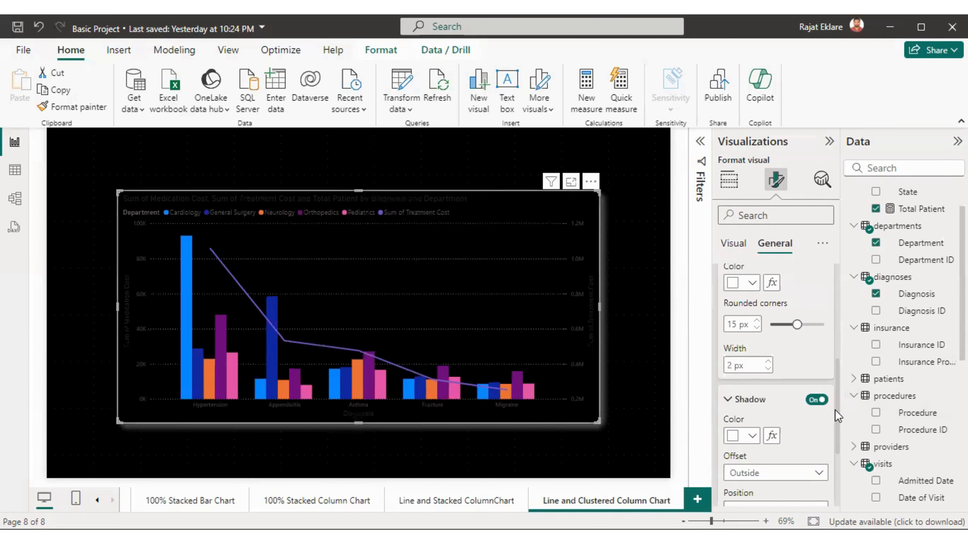
scroll(836, 416, down, 3)
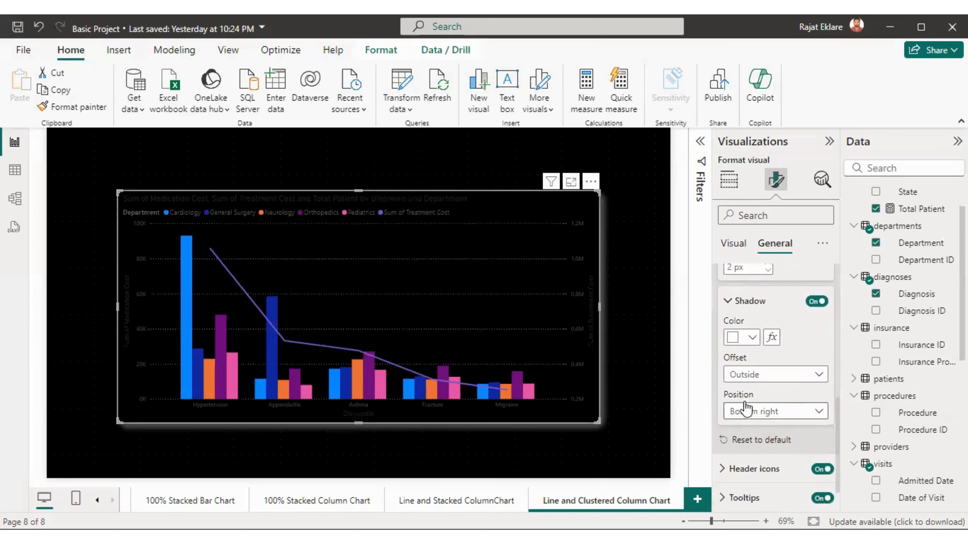
click(750, 301)
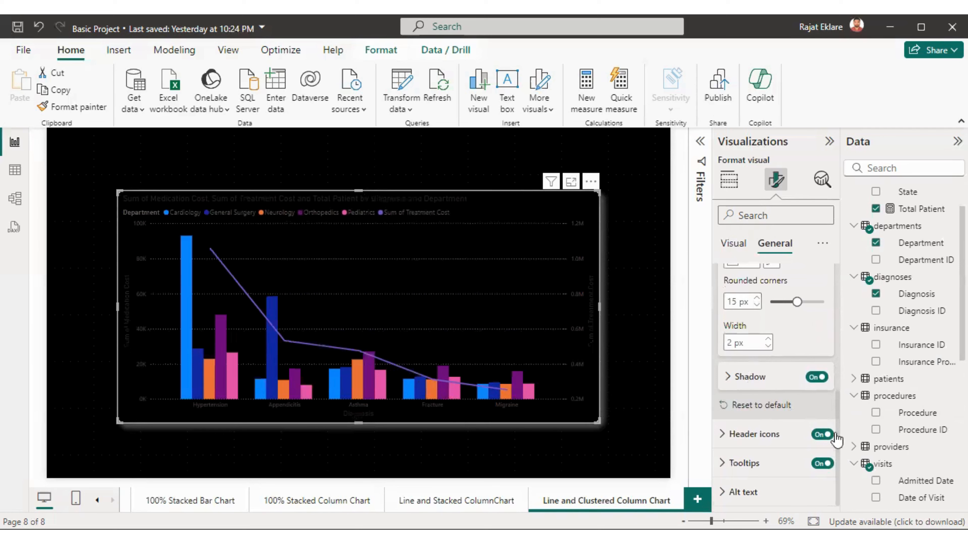
click(655, 295)
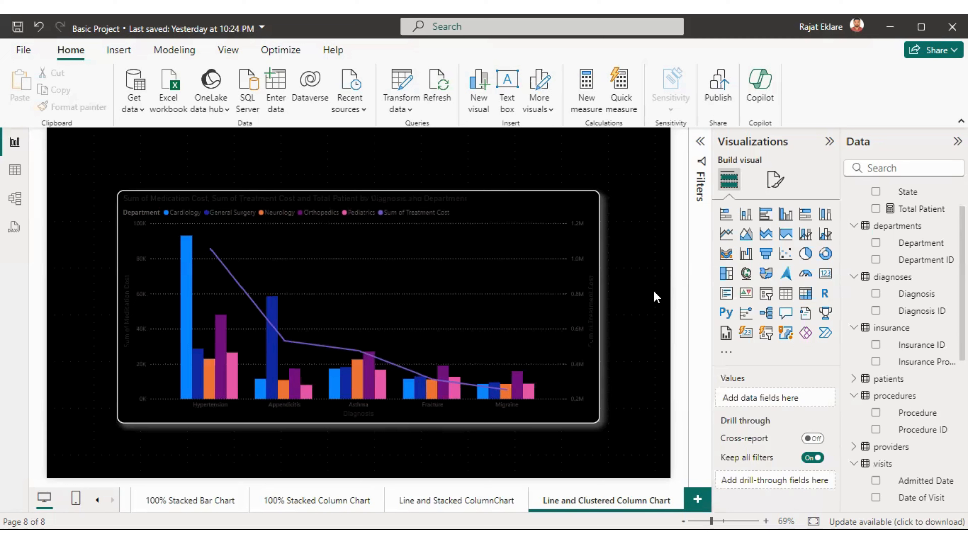
Format the chart's x-axis values in white, font size 12 and bold.
click(561, 205)
click(775, 179)
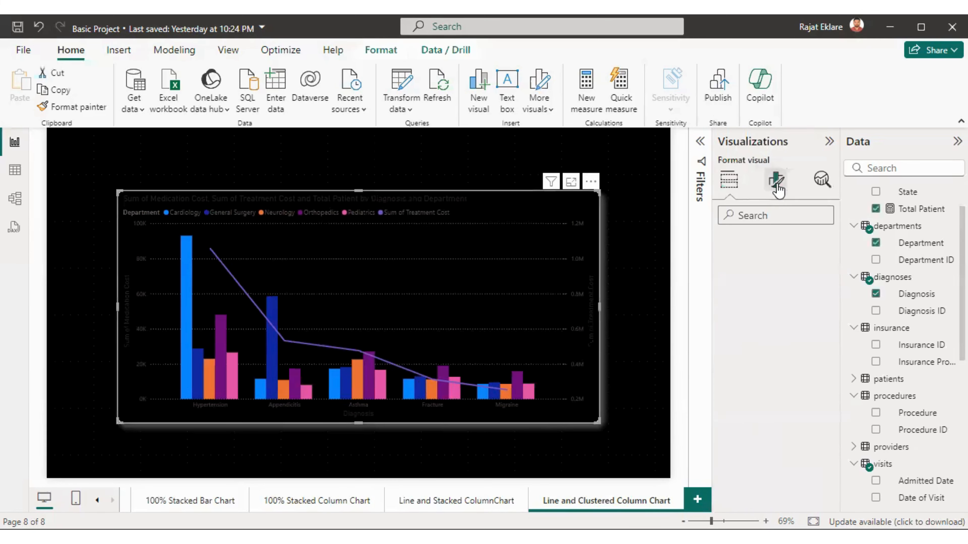
click(741, 278)
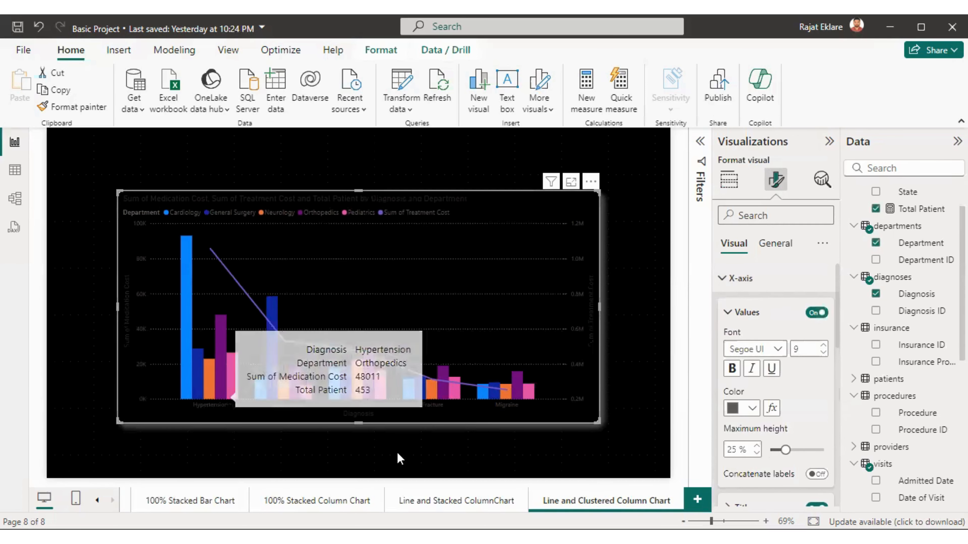
click(750, 409)
click(741, 346)
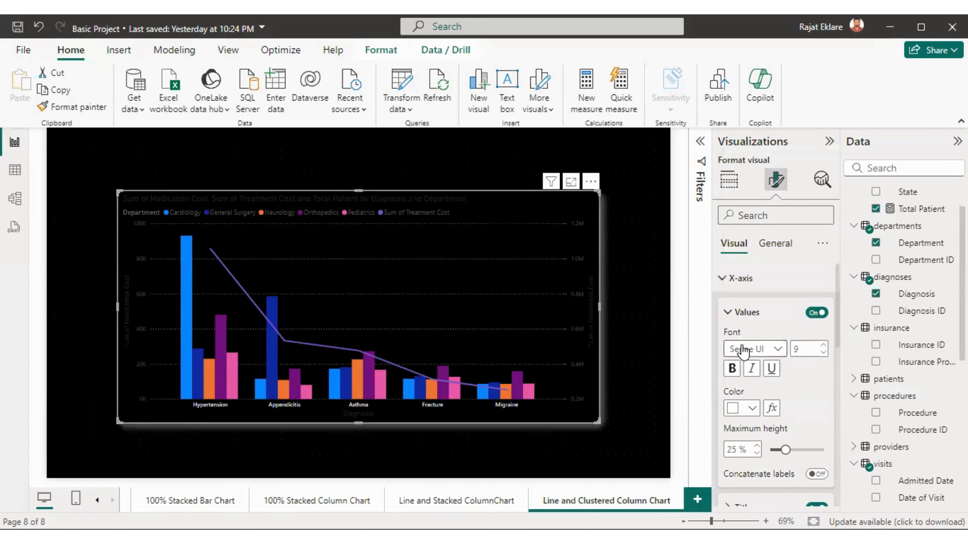
click(823, 346)
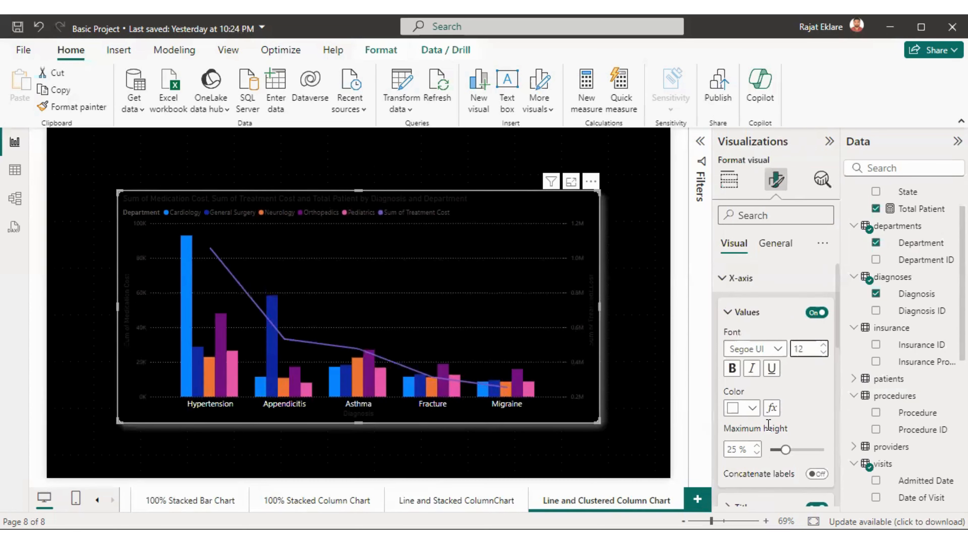
click(731, 369)
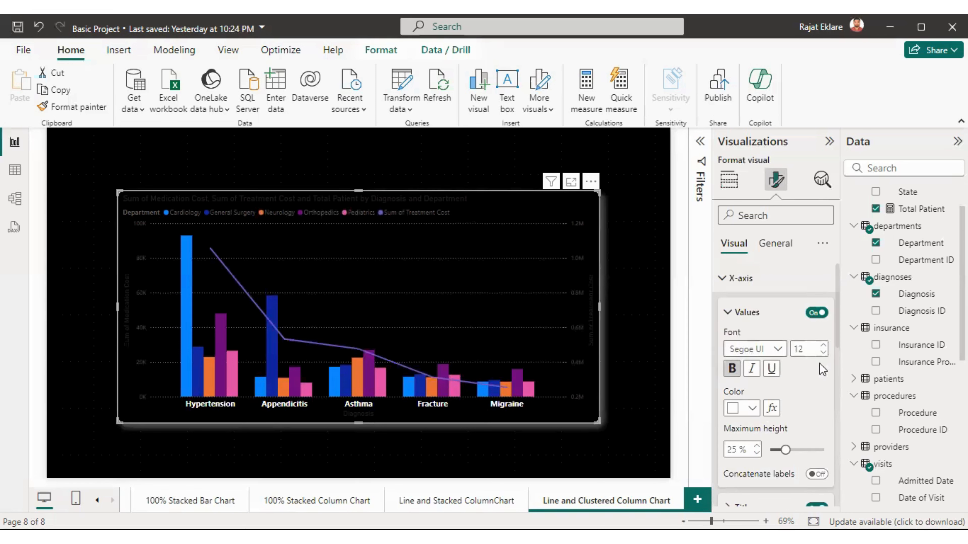
Format the chart's x-axis title in bold, font size 15 and white.
scroll(837, 341, down, 4)
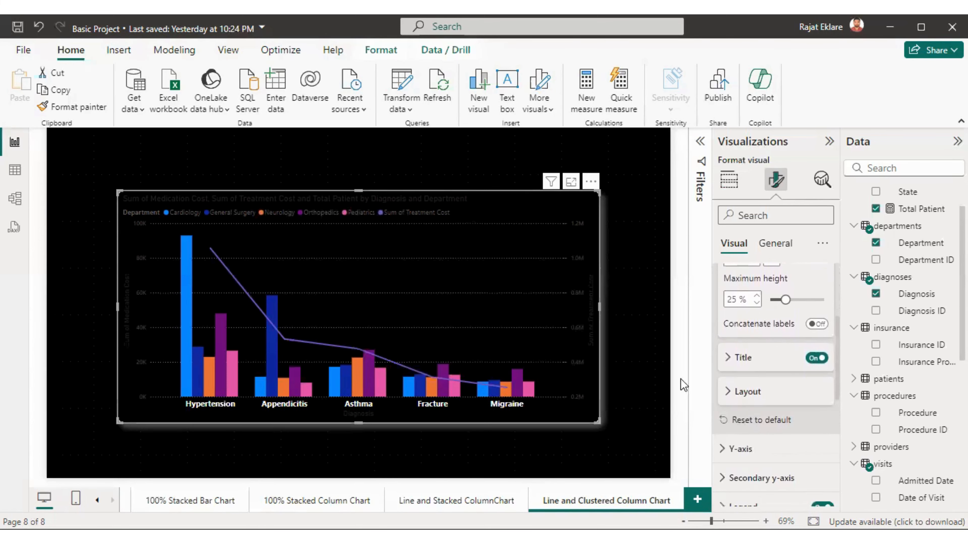
click(729, 358)
click(731, 487)
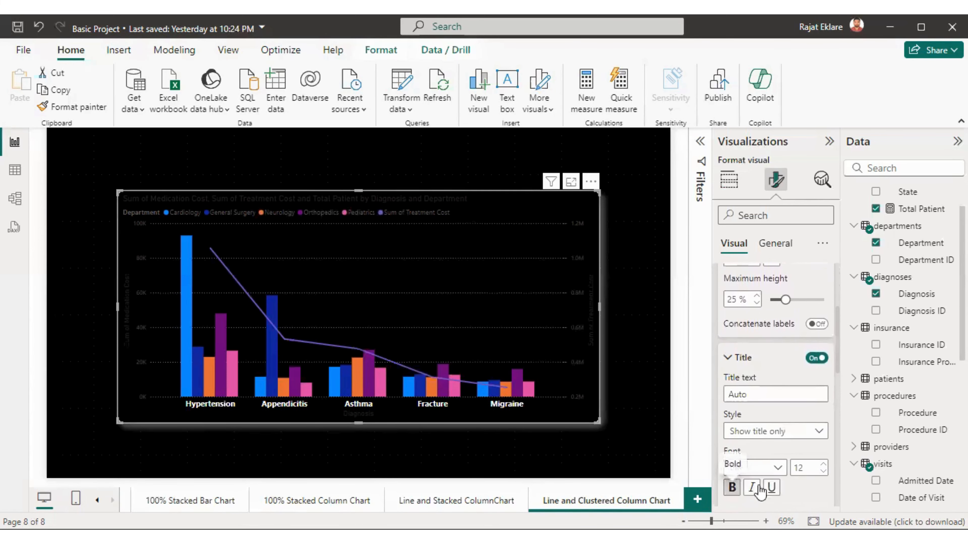
click(824, 465)
click(824, 465)
click(824, 465)
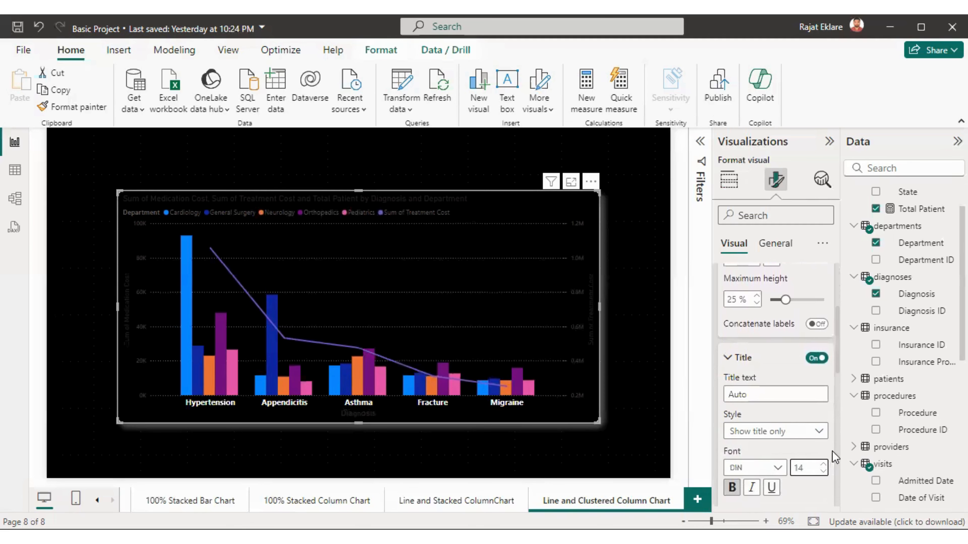
scroll(831, 381, down, 3)
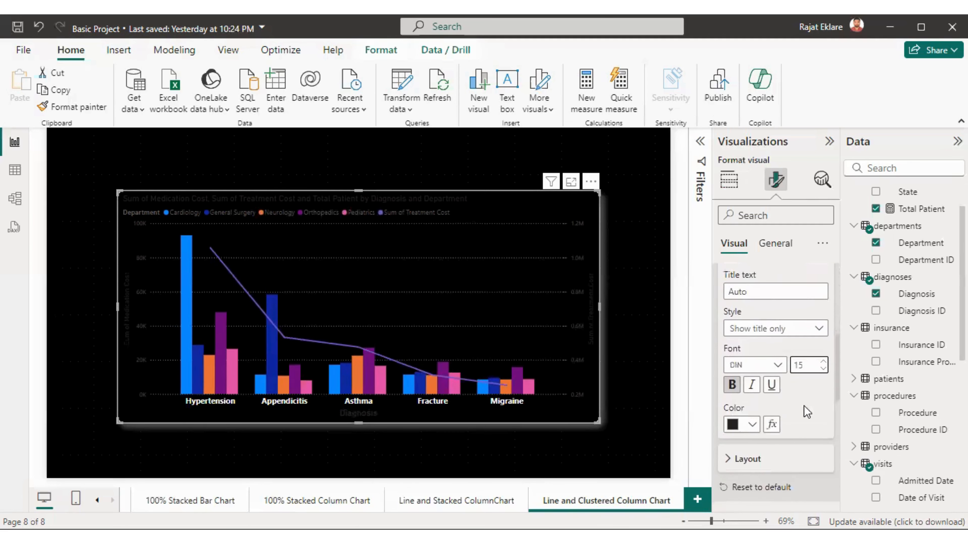
click(747, 425)
click(742, 199)
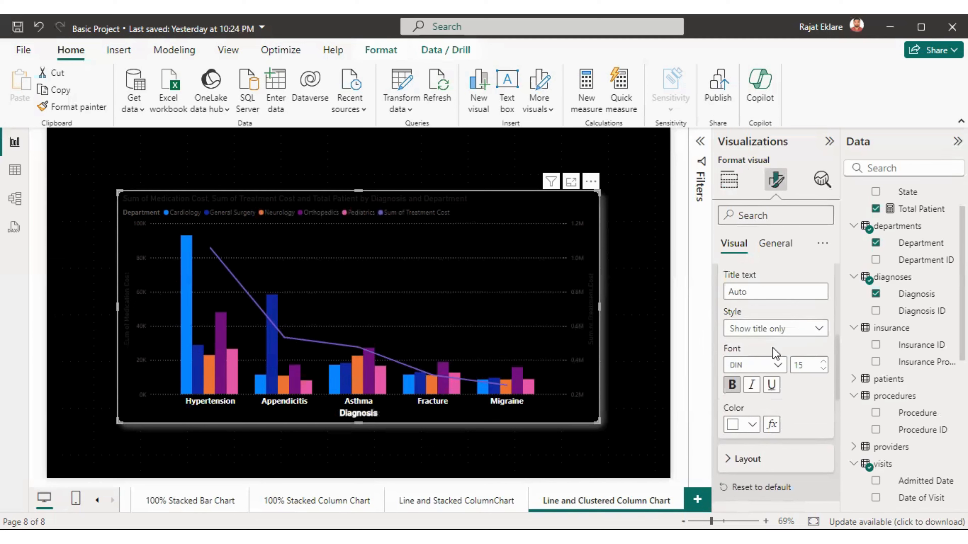
Open the range settings of the chart's y-axis.
scroll(836, 411, down, 3)
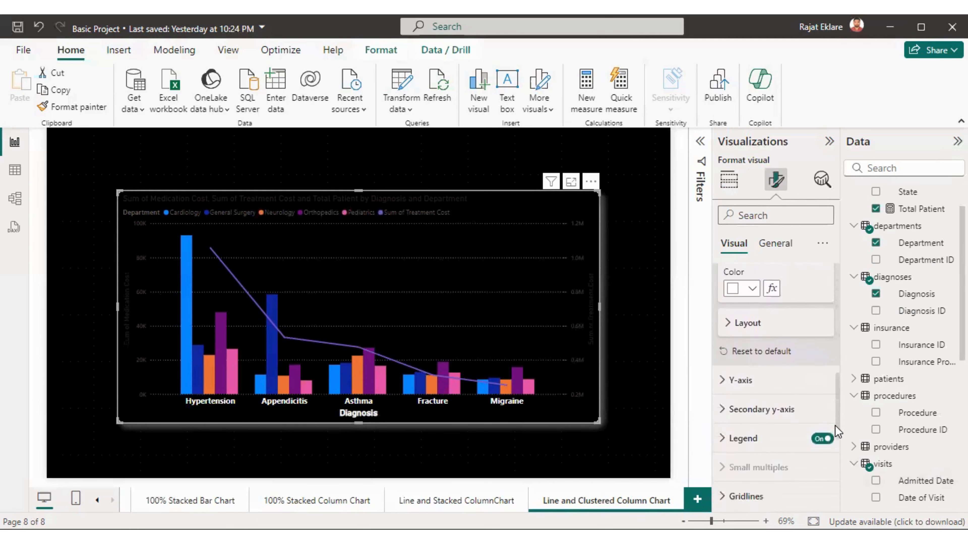
click(741, 386)
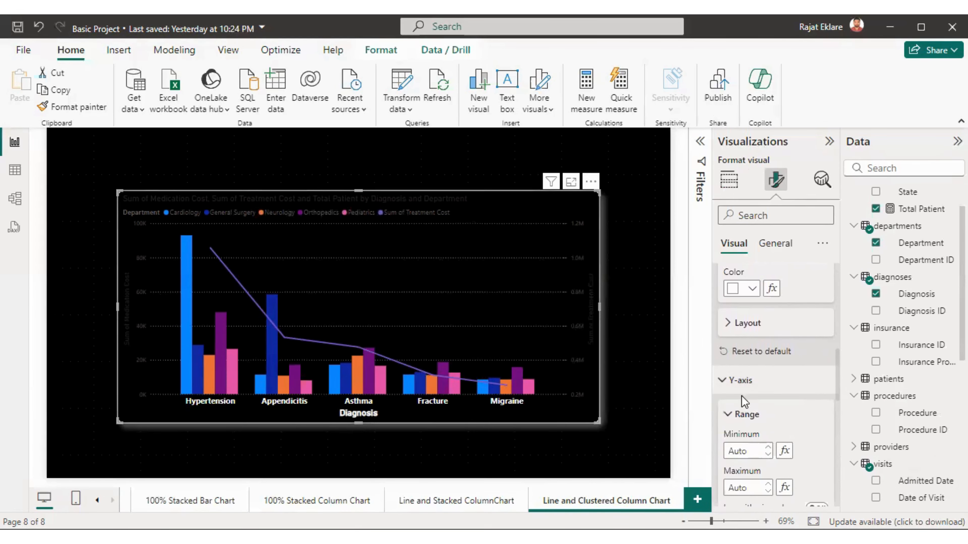
click(741, 380)
click(747, 381)
scroll(838, 399, down, 3)
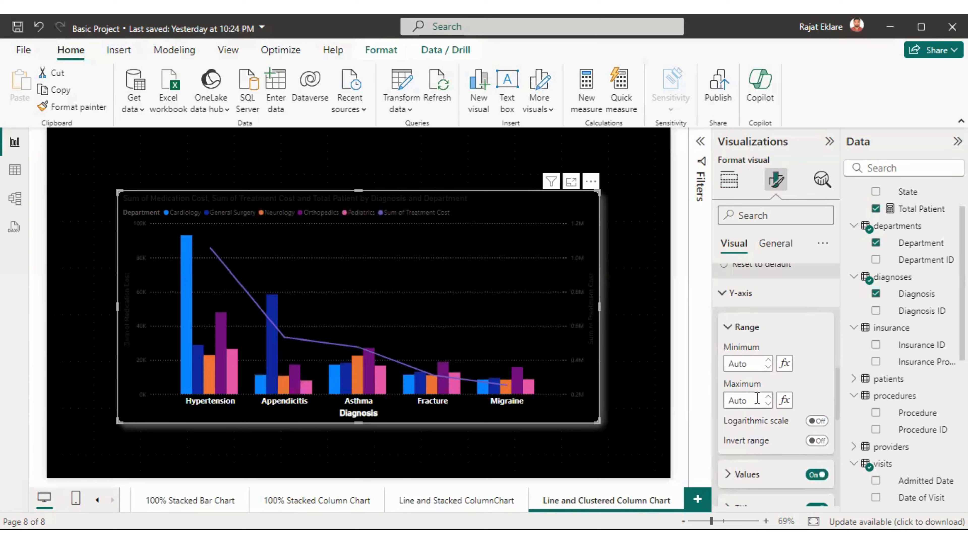
Try the logarithmic scale and the inverted range on the y-axis, switching each off again.
click(816, 421)
click(816, 422)
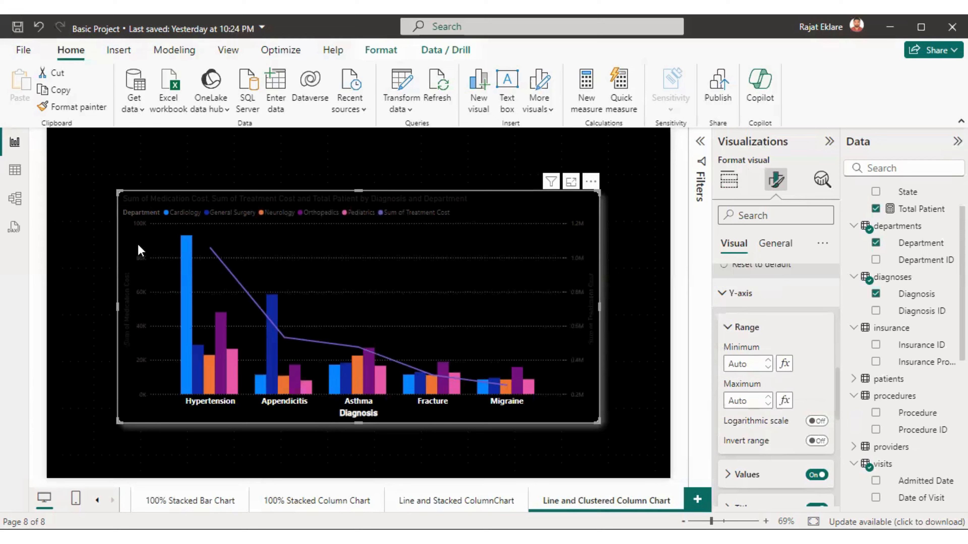
click(817, 442)
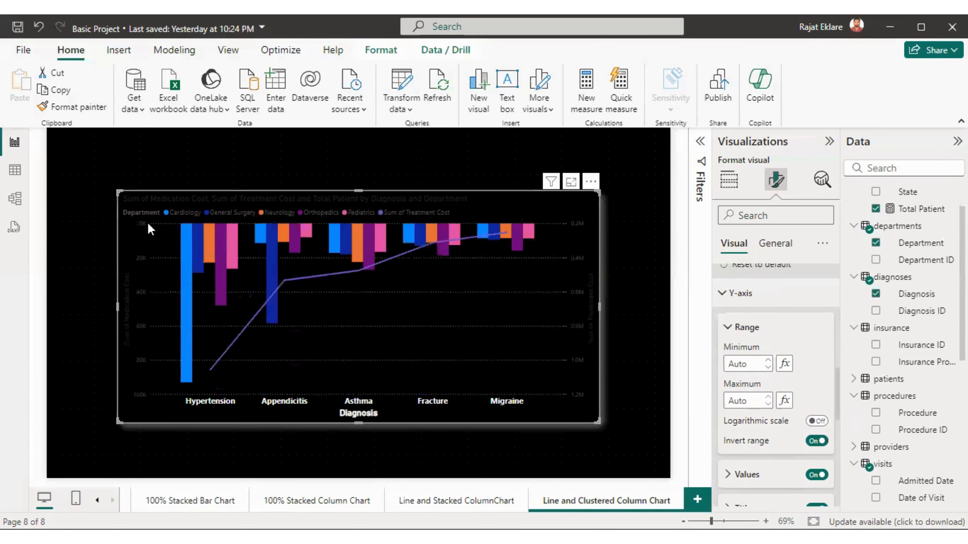
click(816, 441)
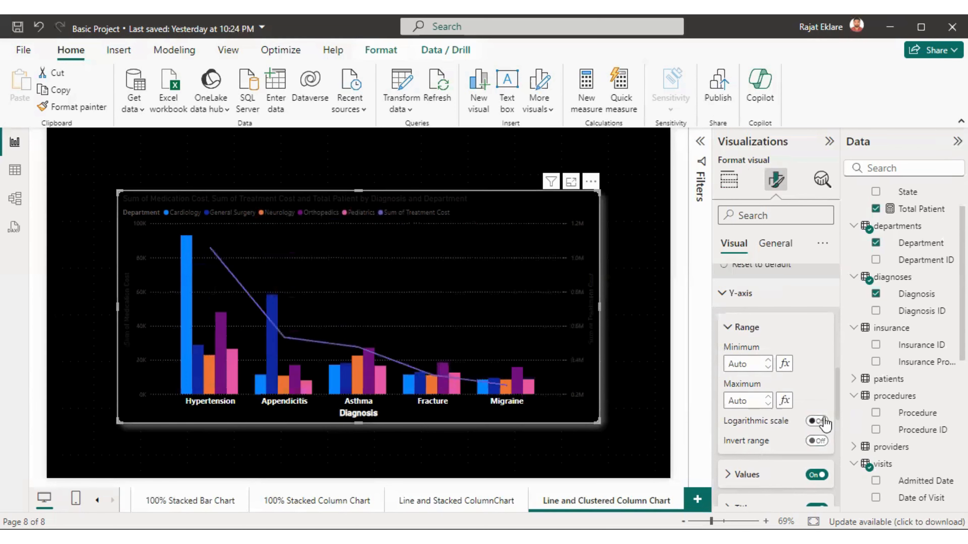
Format the chart's y-axis values in white, bold and font size 12.
scroll(838, 412, down, 3)
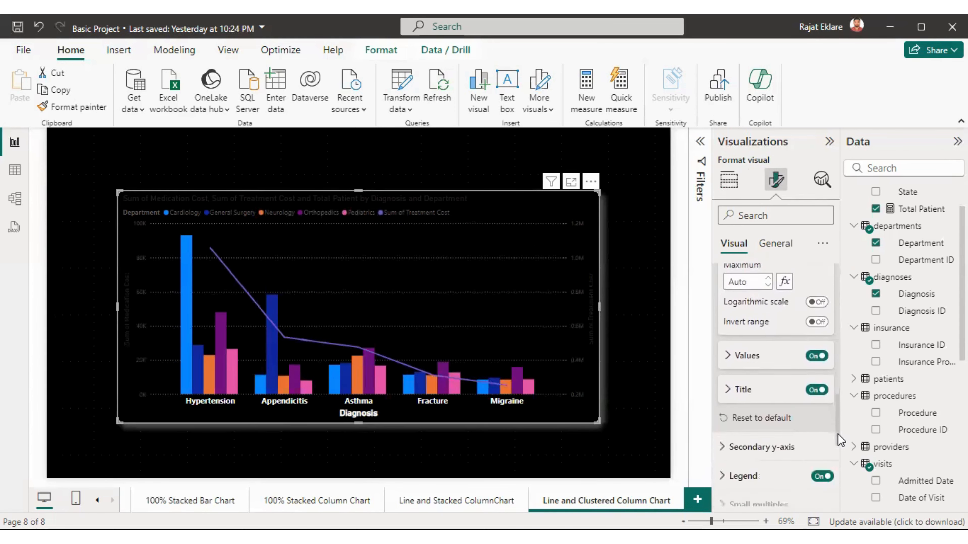
click(739, 350)
click(747, 445)
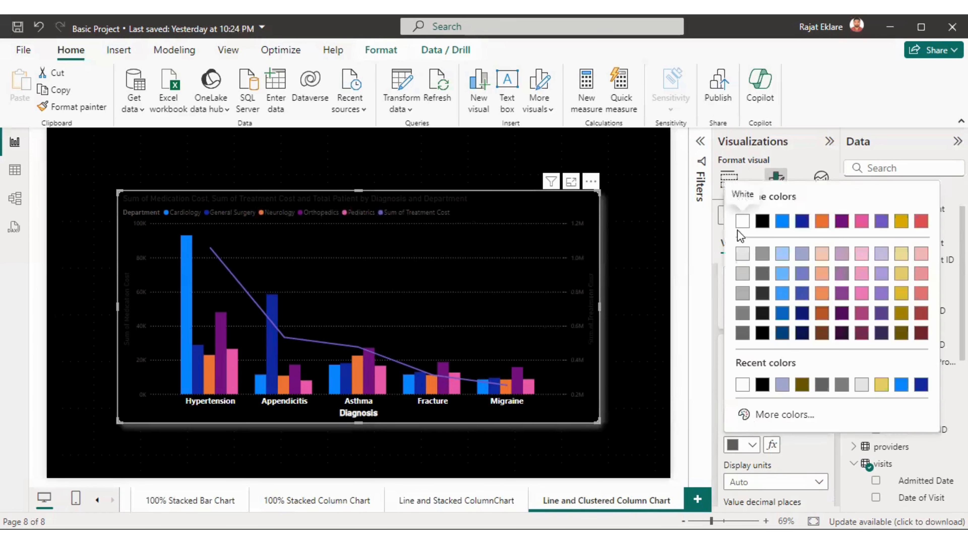
click(739, 220)
click(736, 403)
click(824, 383)
click(824, 383)
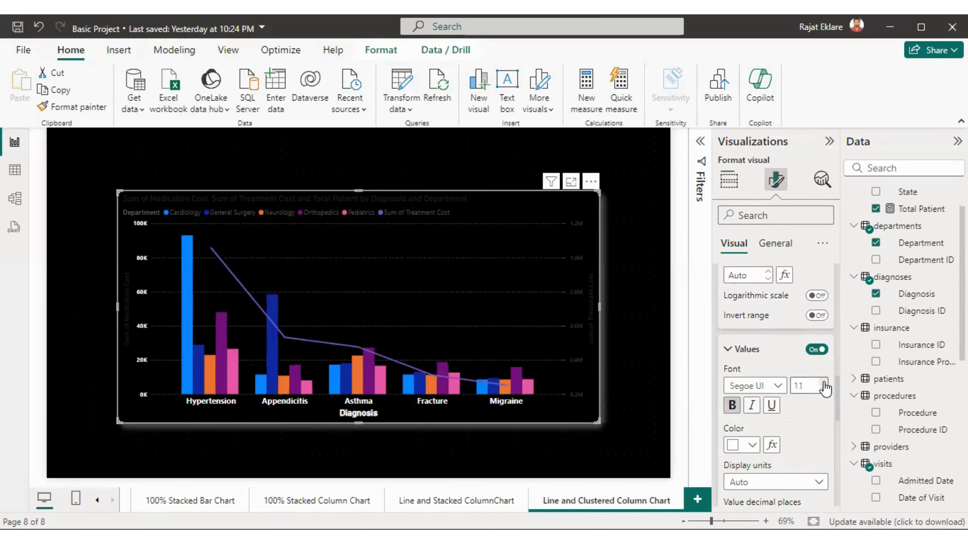
click(823, 383)
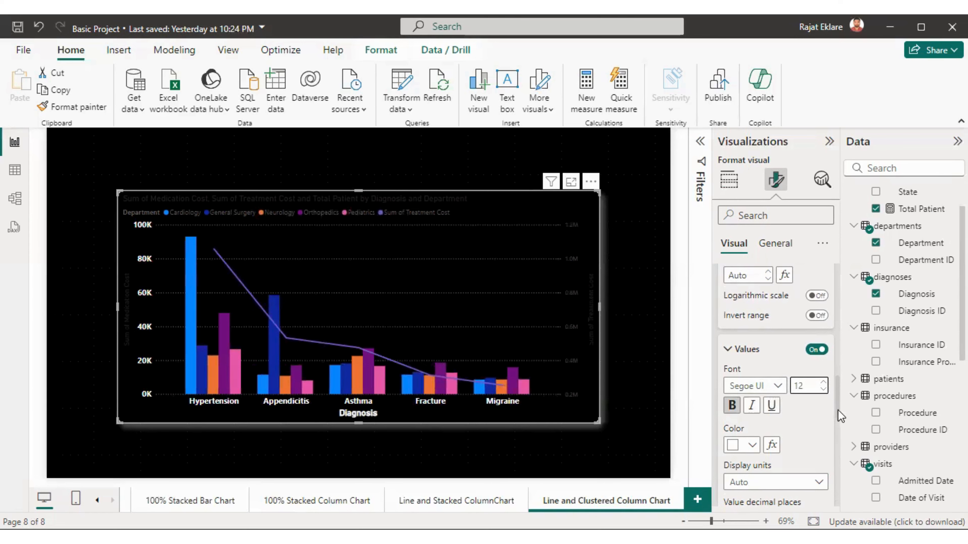
Format the chart's y-axis title in bold, white and font size 15.
scroll(800, 413, down, 5)
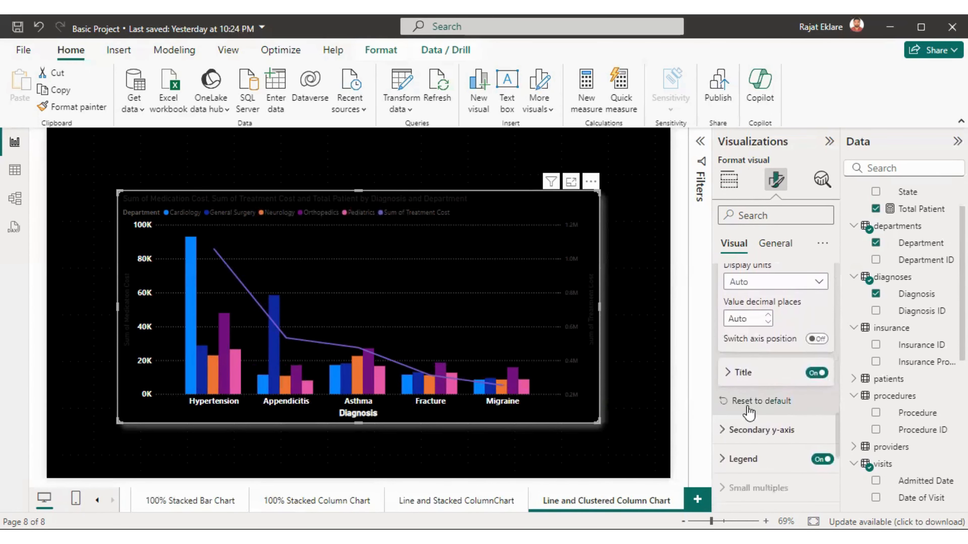
click(744, 373)
scroll(838, 438, down, 3)
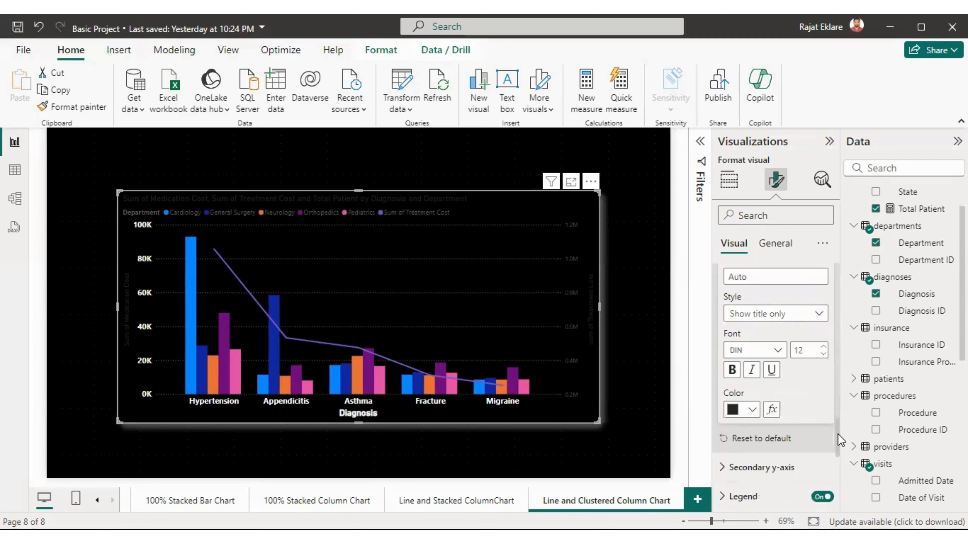
click(731, 370)
click(742, 409)
click(740, 187)
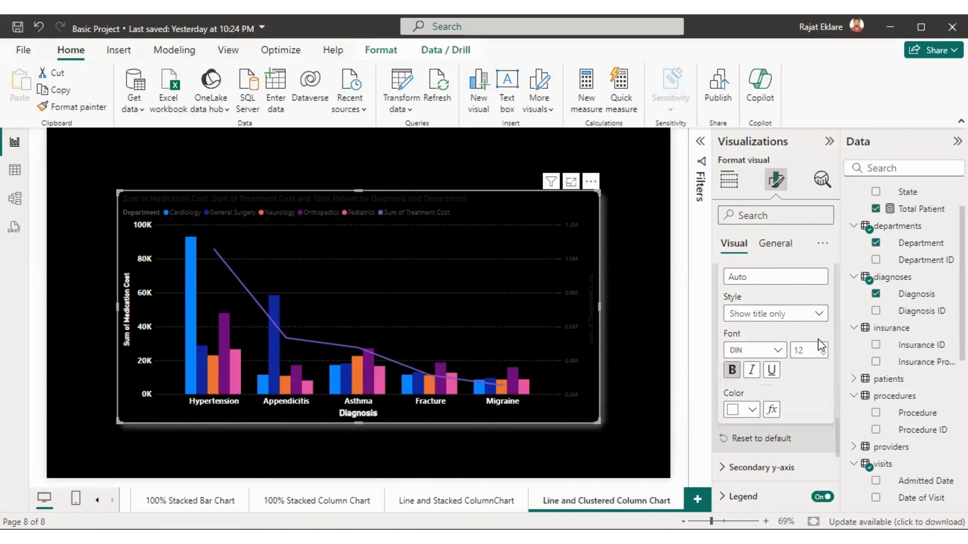
click(822, 346)
click(822, 346)
click(822, 346)
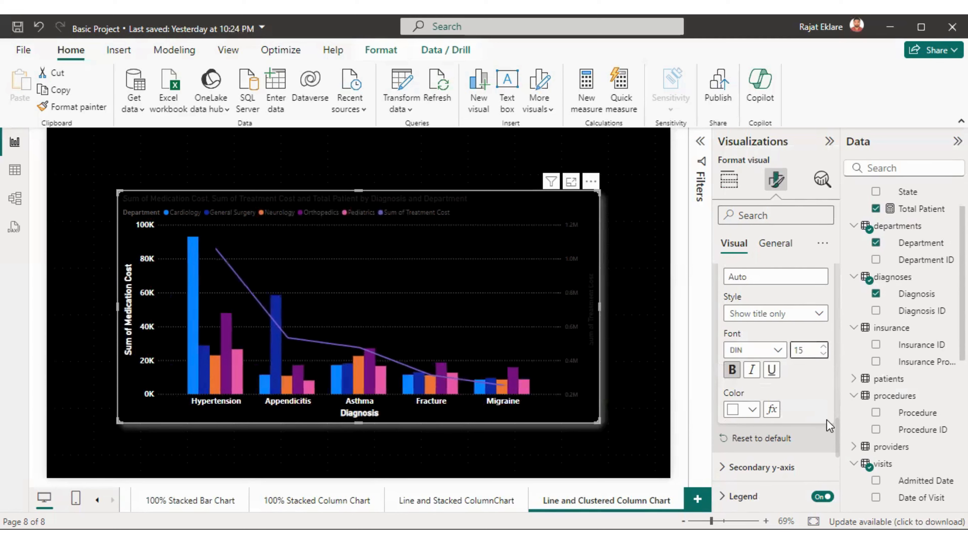
Open the range settings of the chart's secondary y-axis.
scroll(838, 448, down, 2)
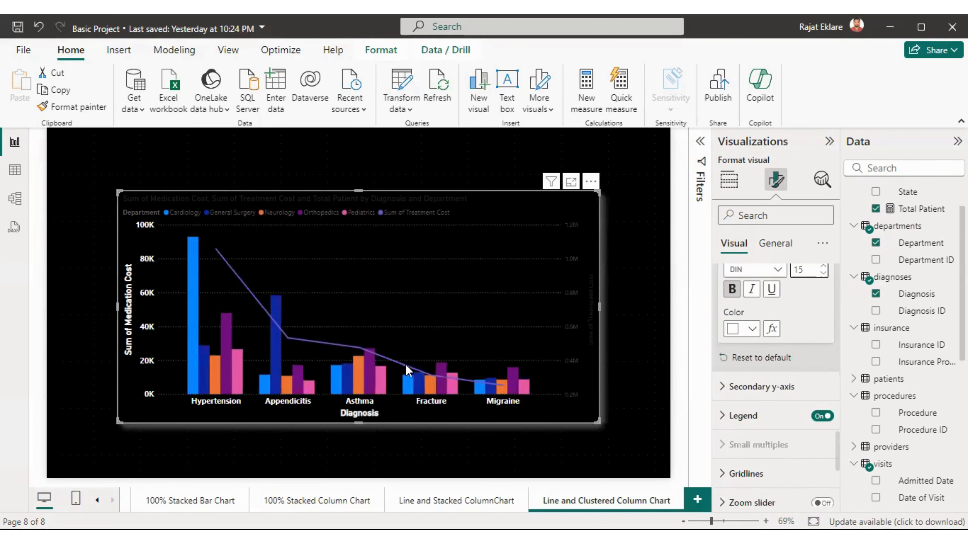
click(762, 392)
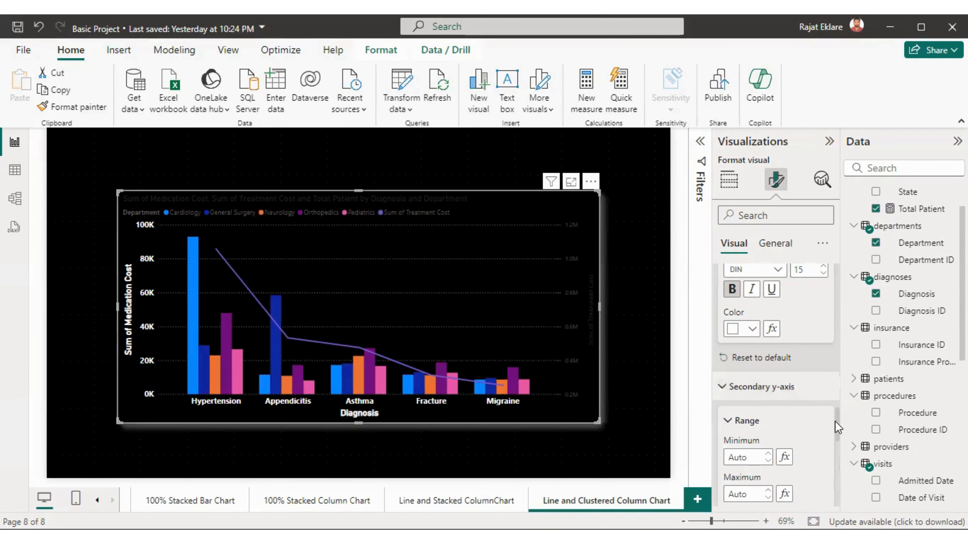
scroll(840, 439, down, 3)
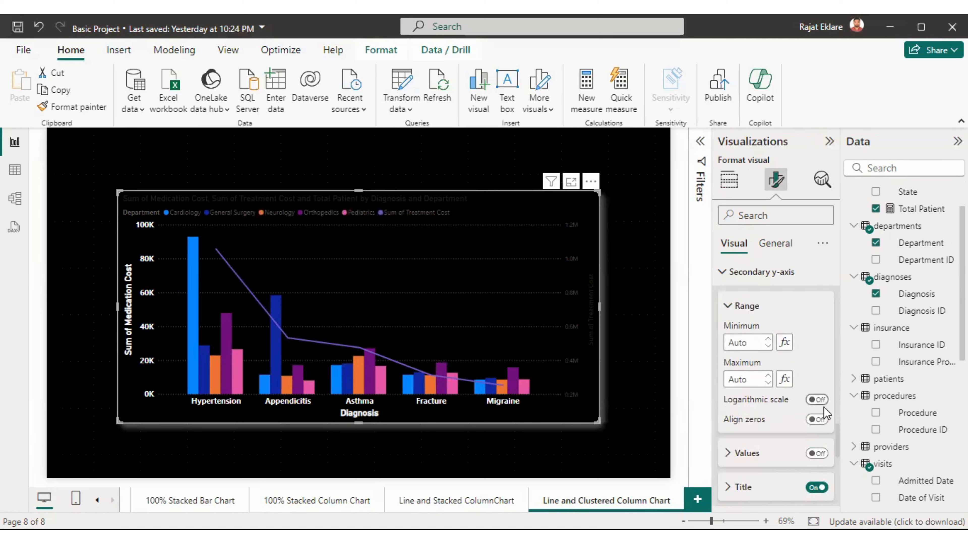
Try the logarithmic scale on the secondary y-axis and switch it off again.
click(816, 400)
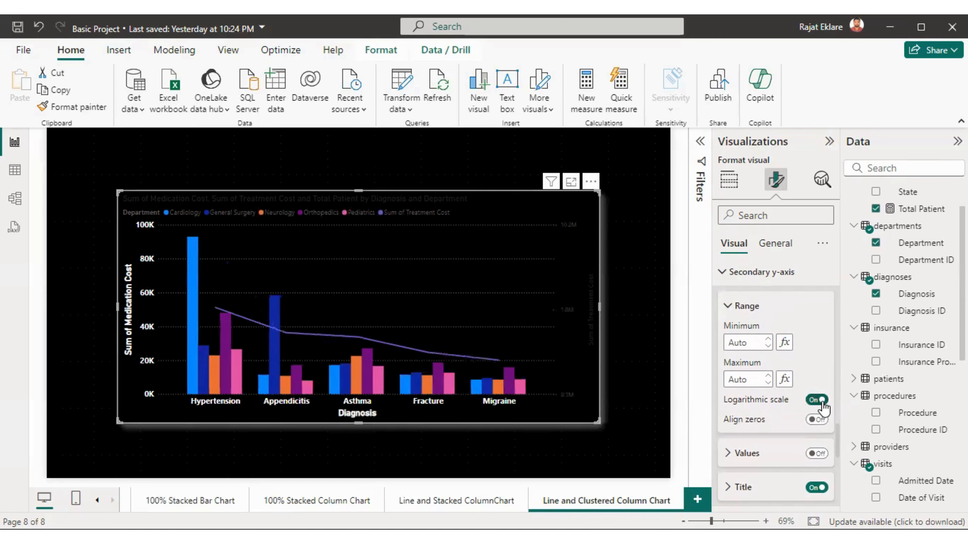
click(819, 401)
Turn on the secondary y-axis values and format them in bold, font size 12 and white.
scroll(836, 445, down, 3)
click(745, 364)
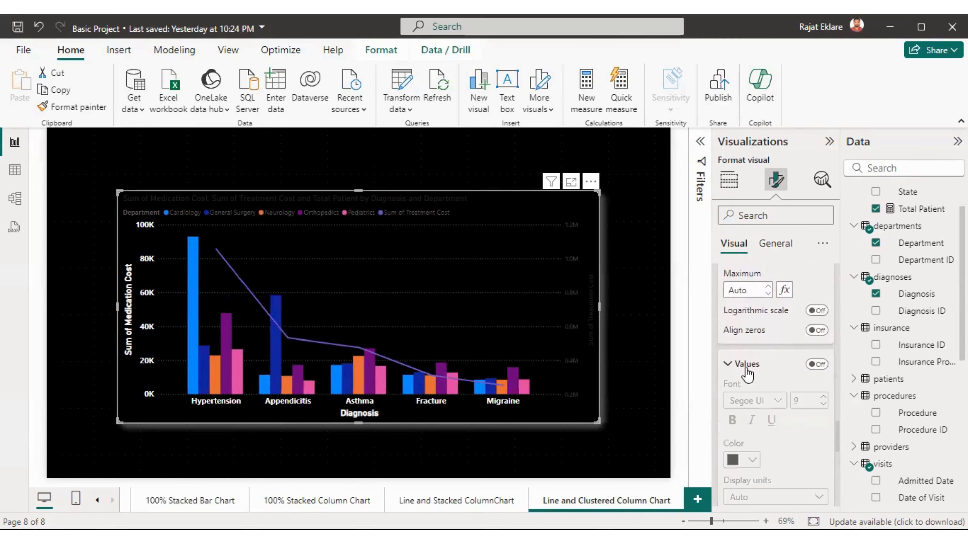
click(816, 365)
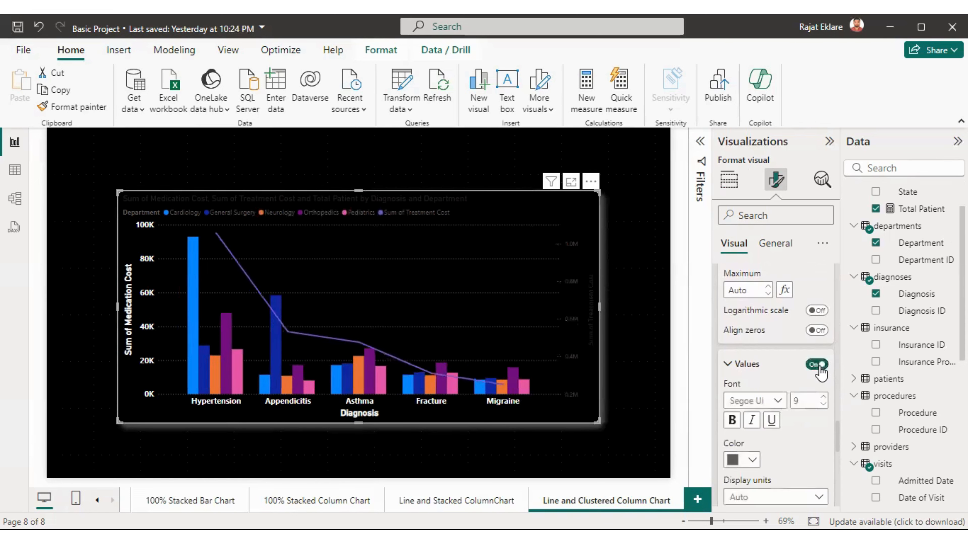
click(824, 397)
click(824, 398)
click(824, 398)
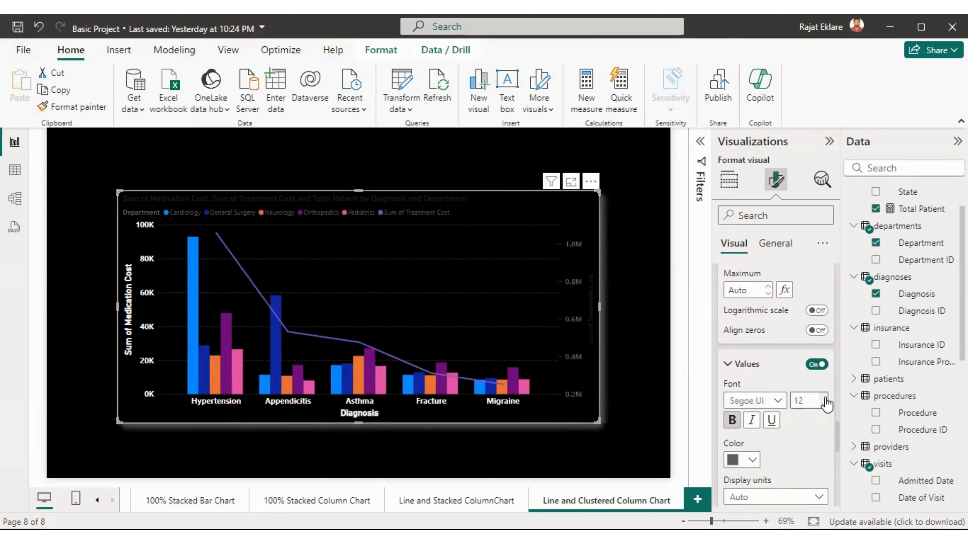
click(741, 461)
click(742, 237)
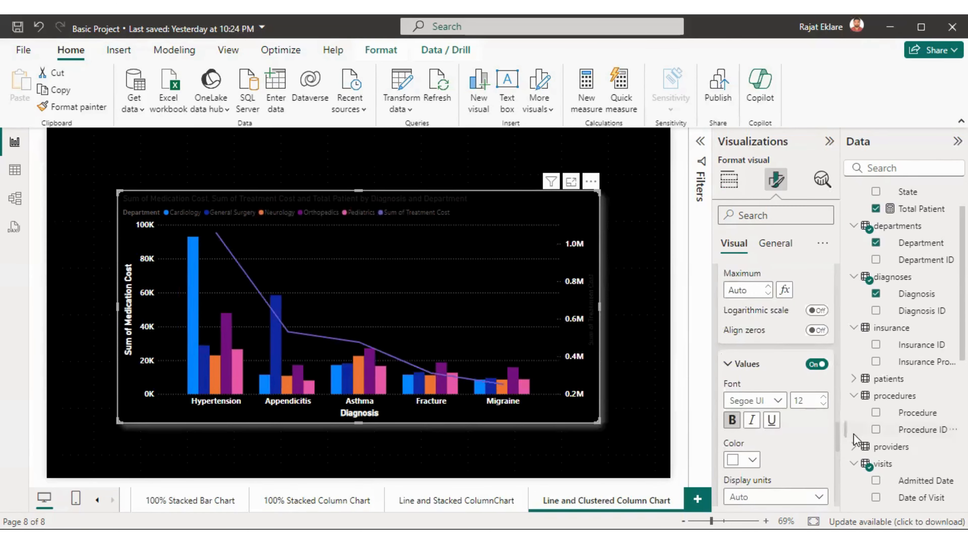
Format the secondary y-axis title in bold, font size 15 and white.
drag(837, 438, 837, 463)
click(742, 370)
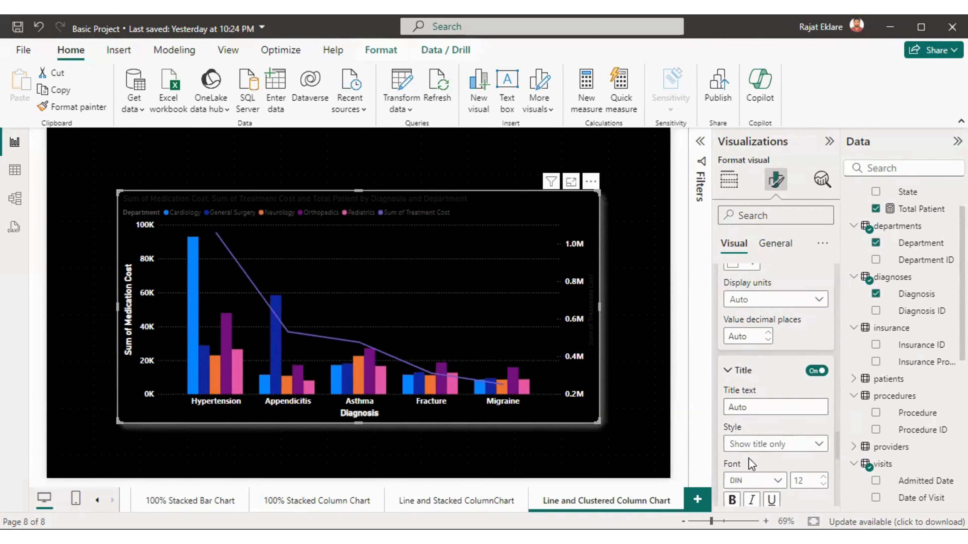
click(822, 479)
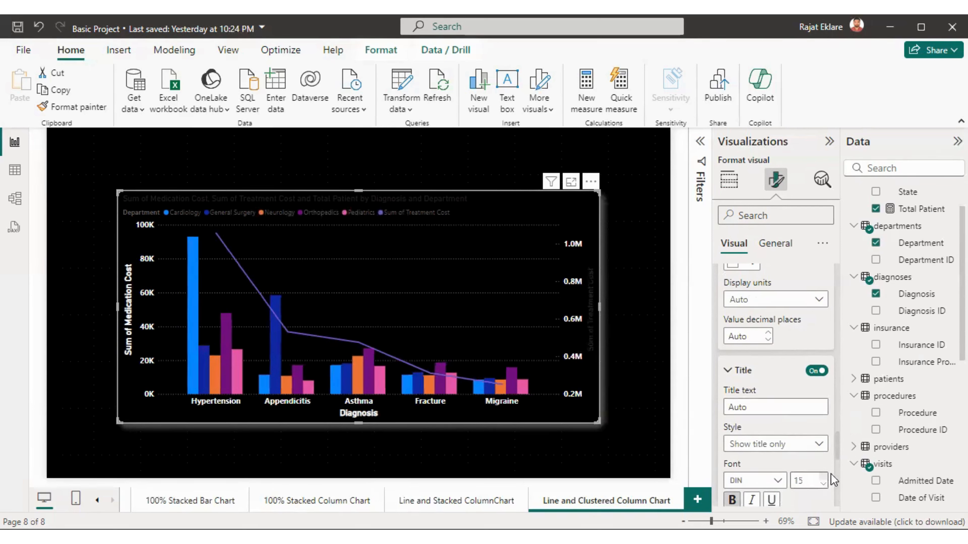
drag(838, 458, 838, 469)
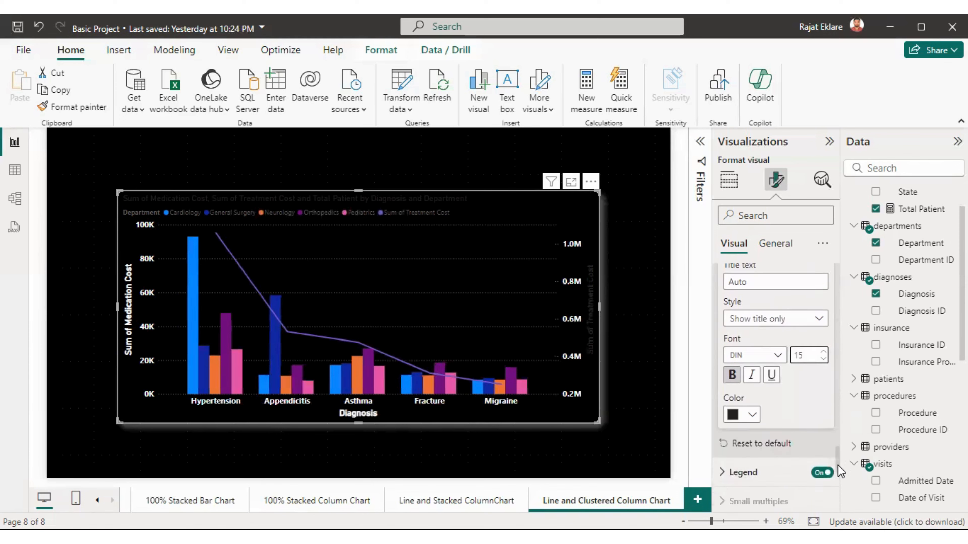
click(747, 415)
click(746, 189)
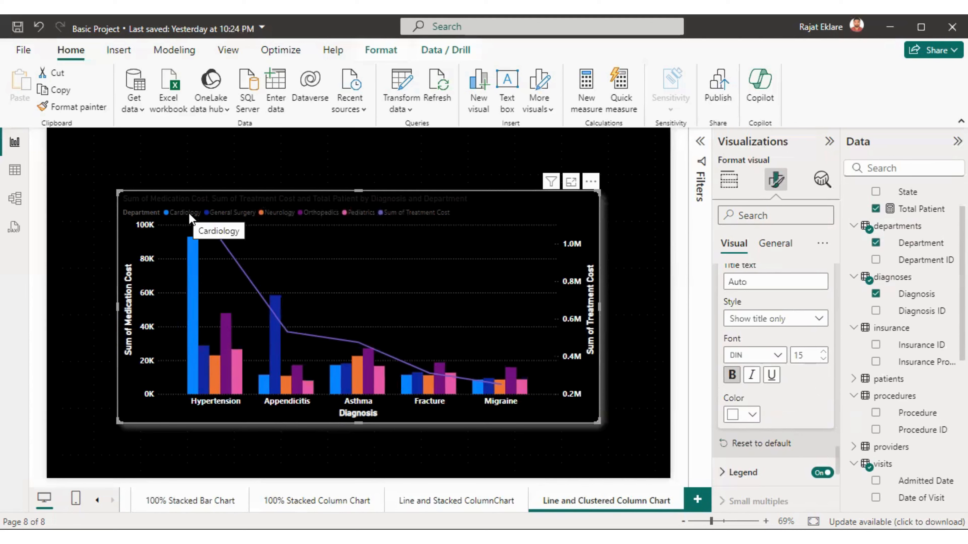
Format the chart's legend text in bold, font size 12 and white.
click(743, 472)
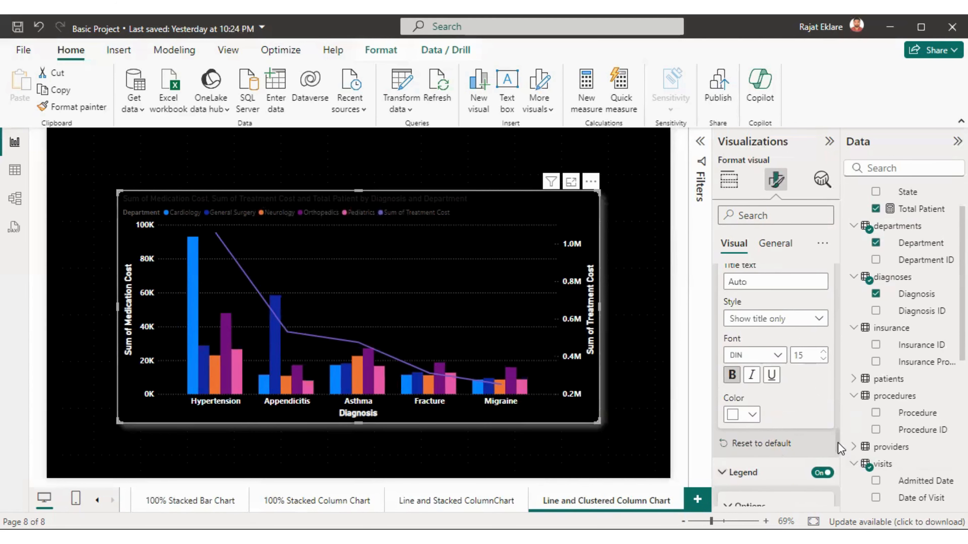
scroll(824, 454, down, 4)
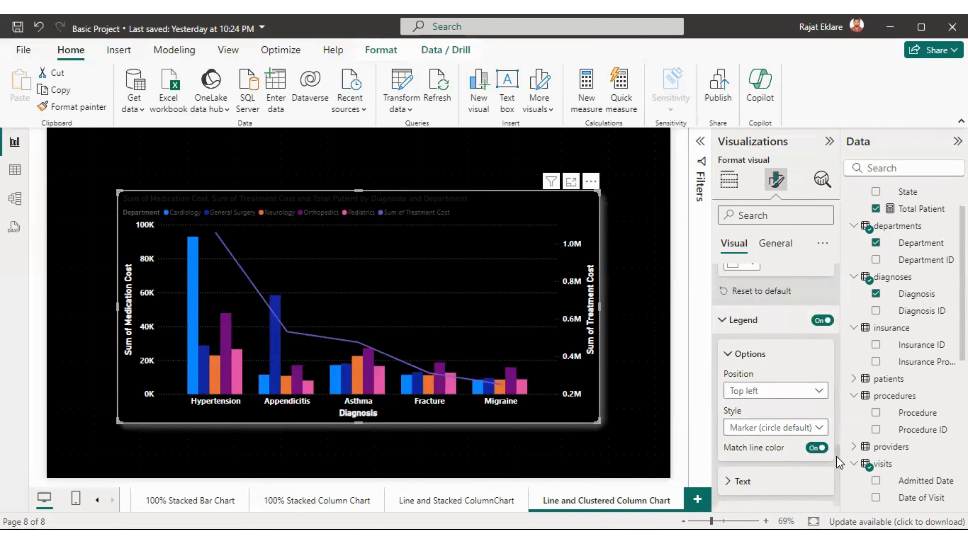
scroll(836, 465, down, 4)
click(730, 324)
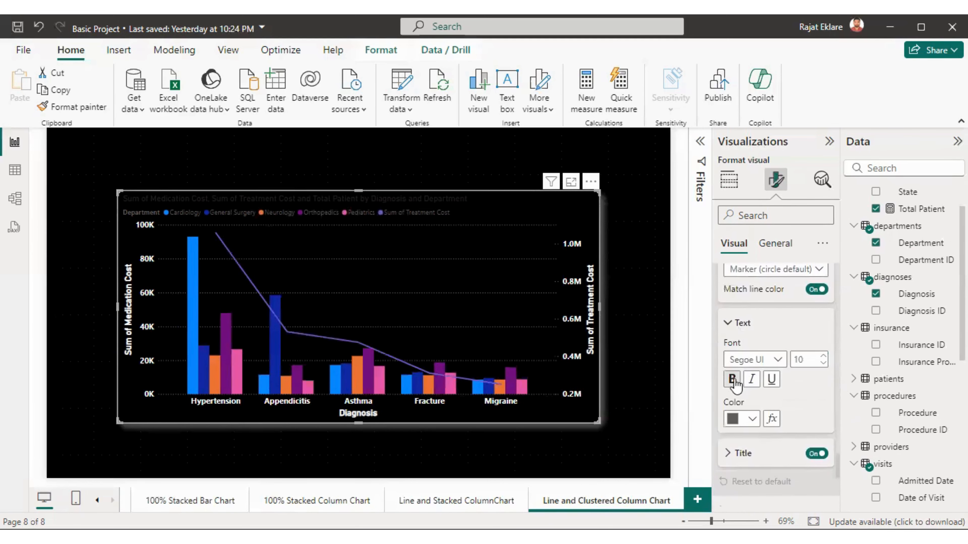
click(824, 363)
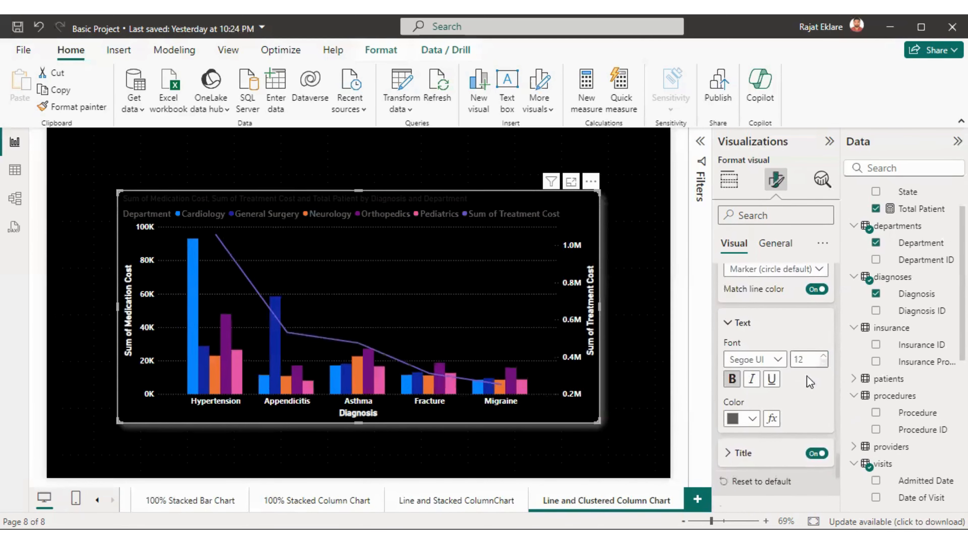
click(741, 419)
click(744, 194)
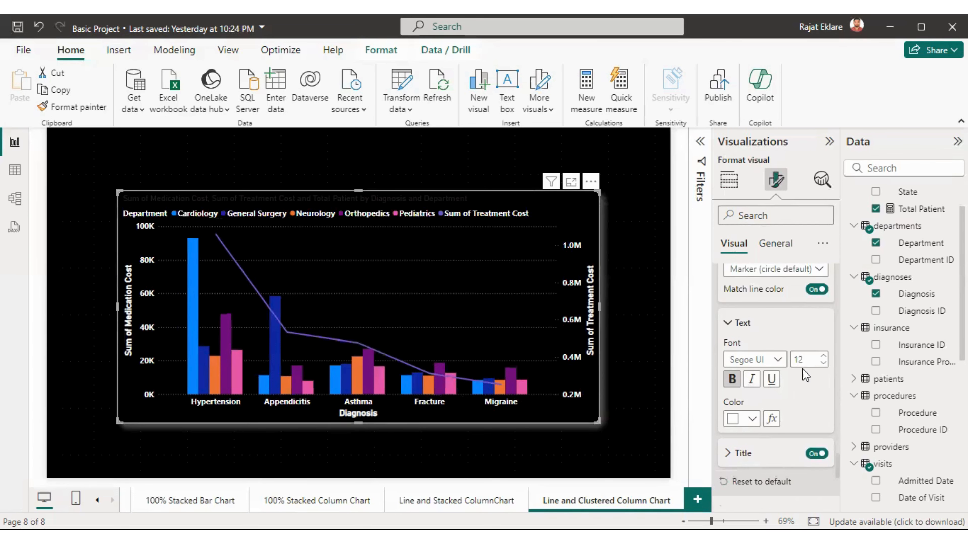
Set the legend position to Top center.
scroll(819, 343, up, 2)
click(769, 304)
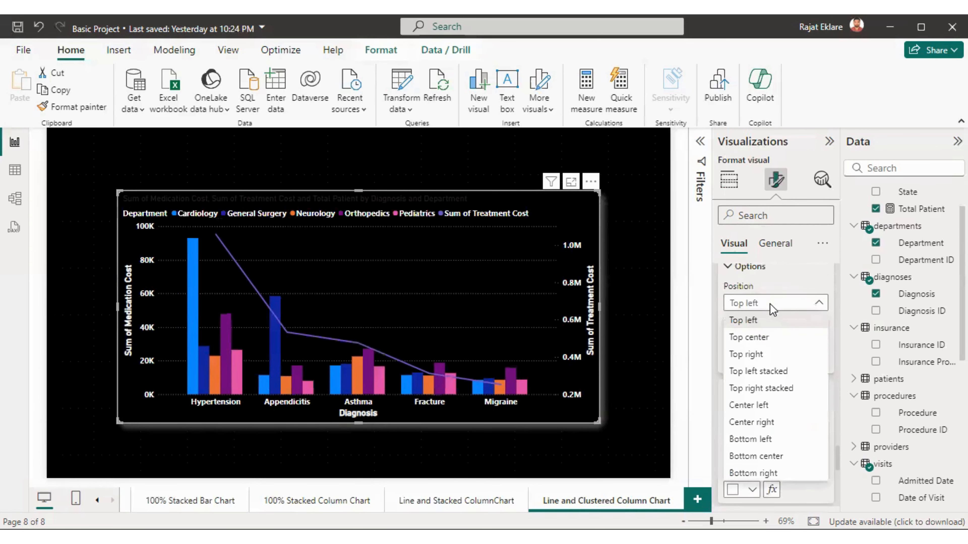
click(763, 338)
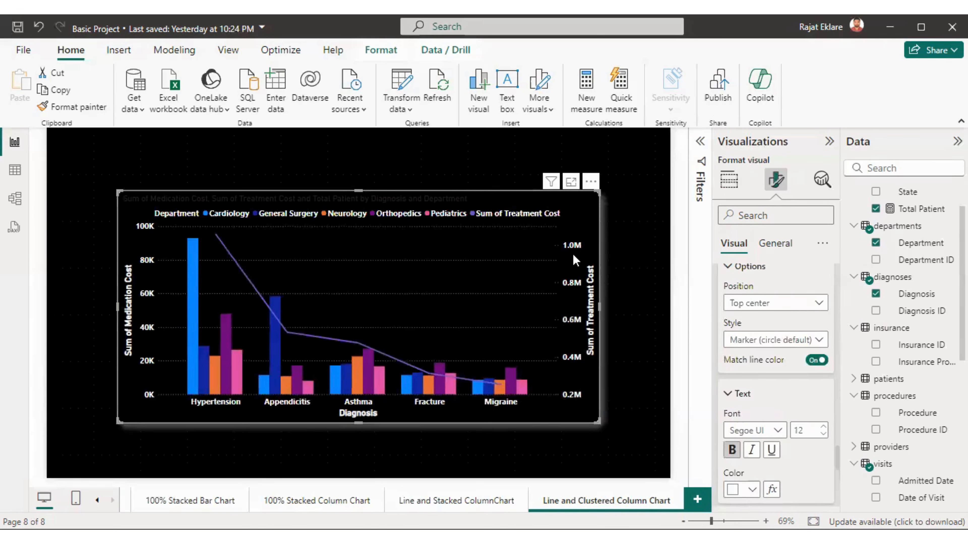
Try hiding the legend title and turn it back on.
scroll(819, 438, down, 5)
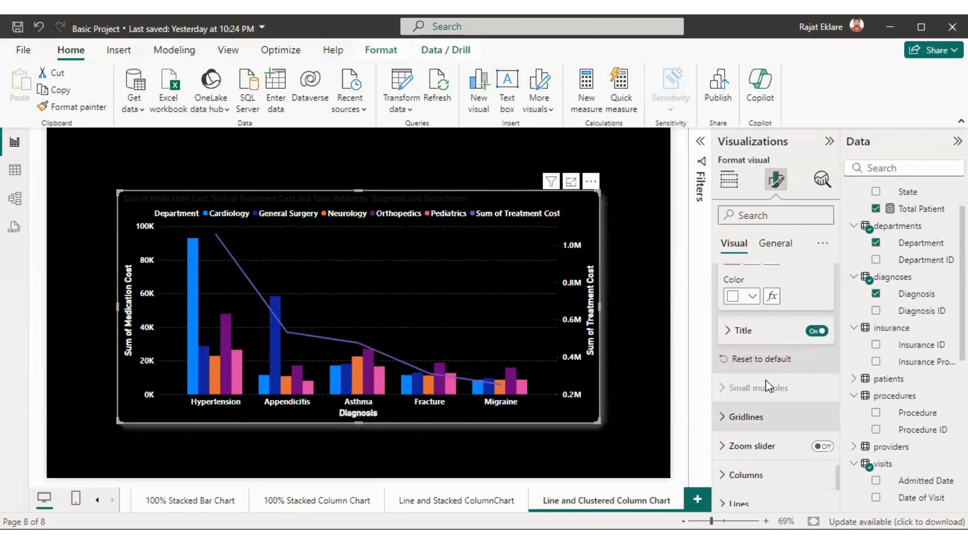
click(746, 331)
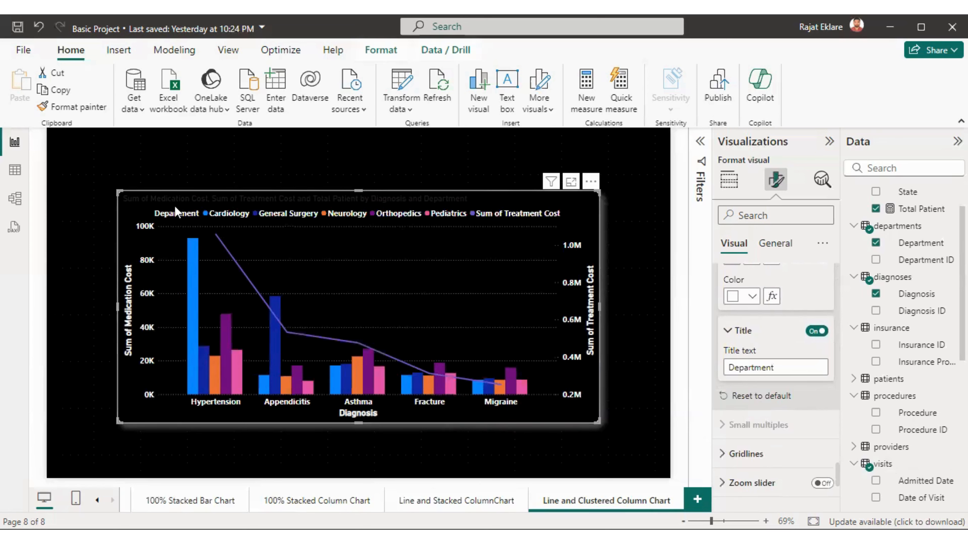
click(818, 332)
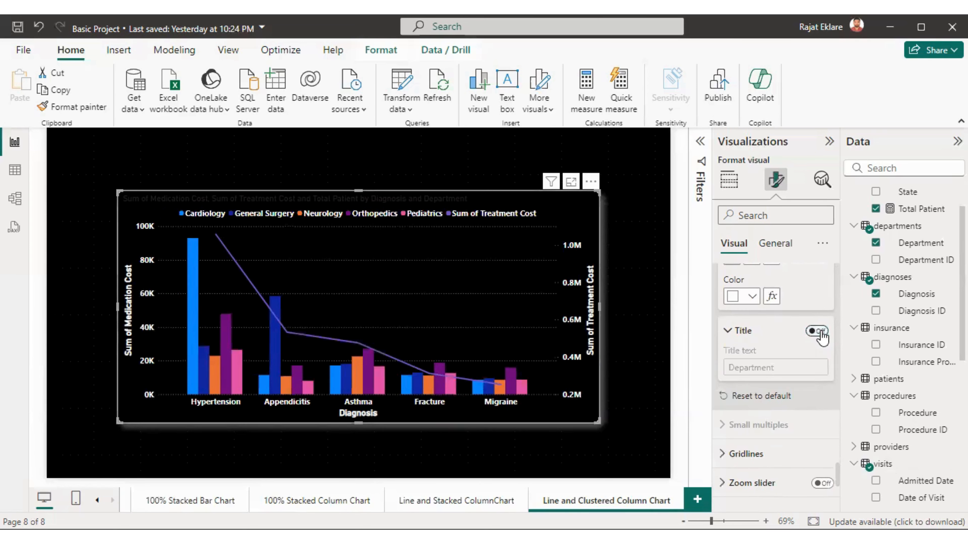
click(818, 332)
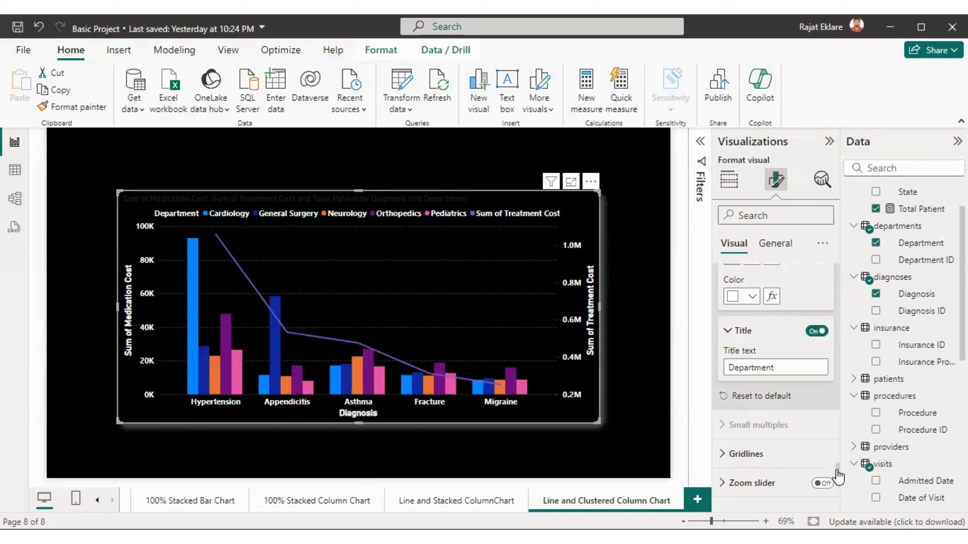
Format the horizontal gridlines in light yellow with the Solid line style and a width of 2 px.
scroll(777, 419, down, 2)
click(746, 383)
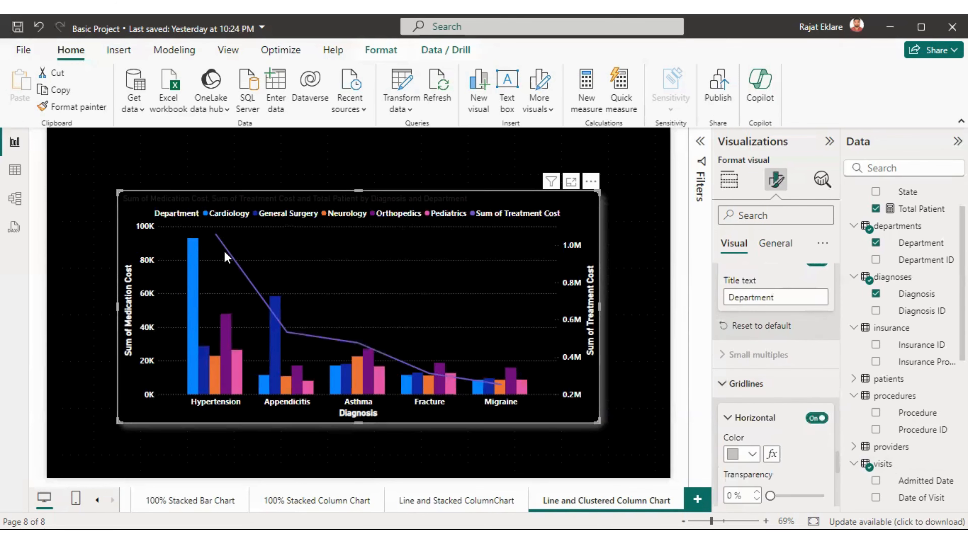
click(753, 455)
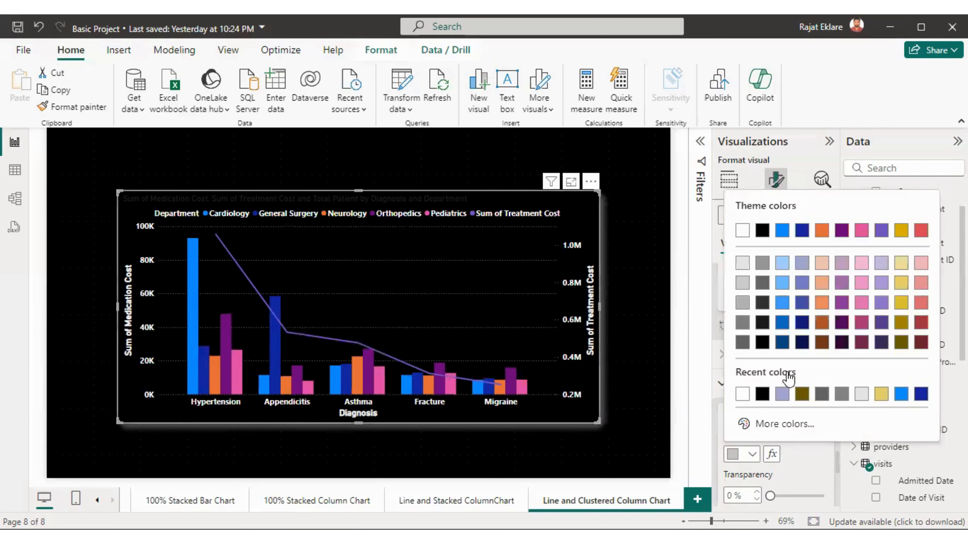
click(906, 262)
scroll(831, 481, down, 3)
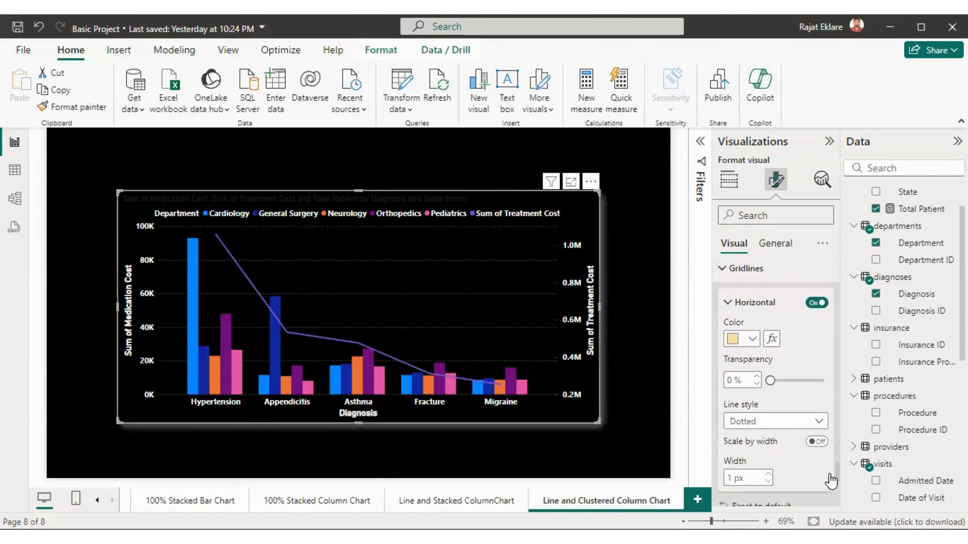
click(795, 422)
click(739, 439)
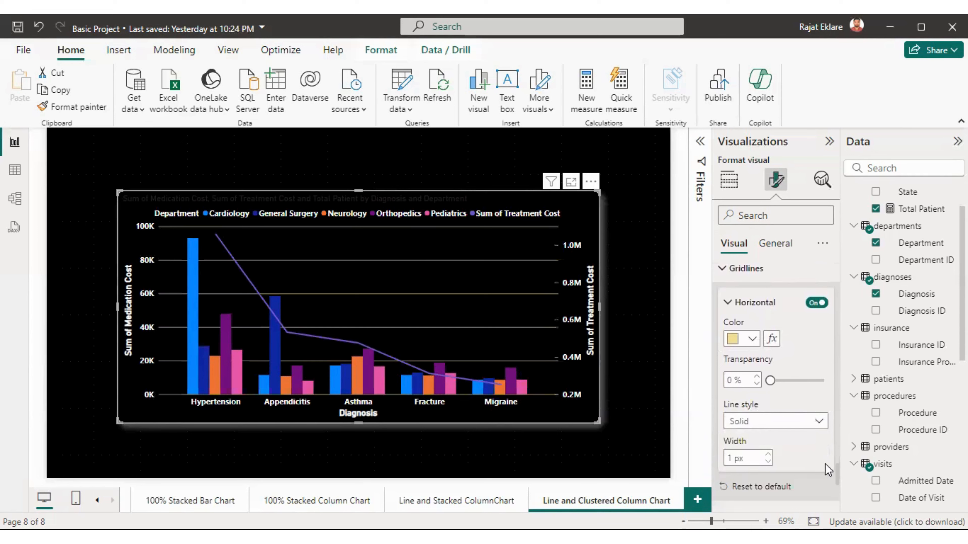
click(767, 455)
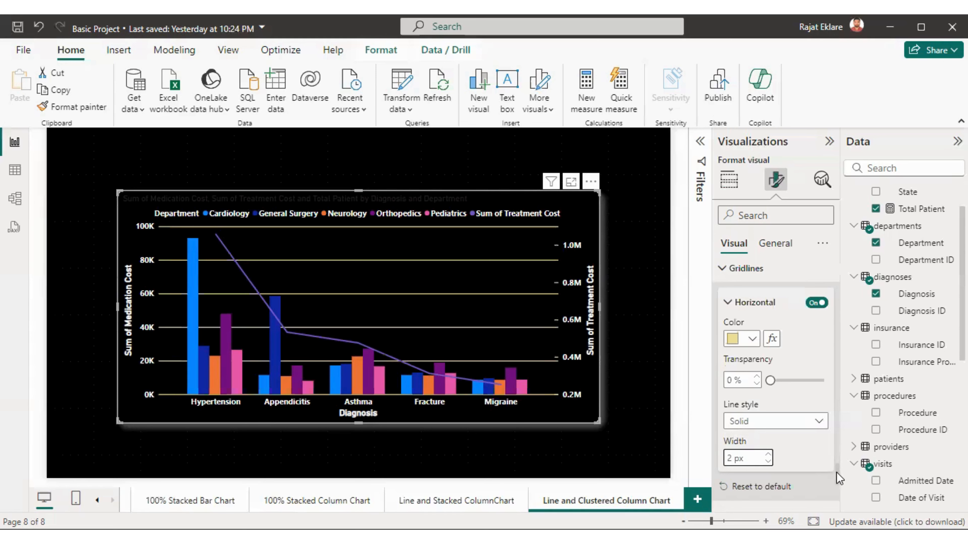
Turn on the chart's zoom slider for both the y-axis and the secondary y-axis, and try the slider handles.
scroll(837, 480, down, 3)
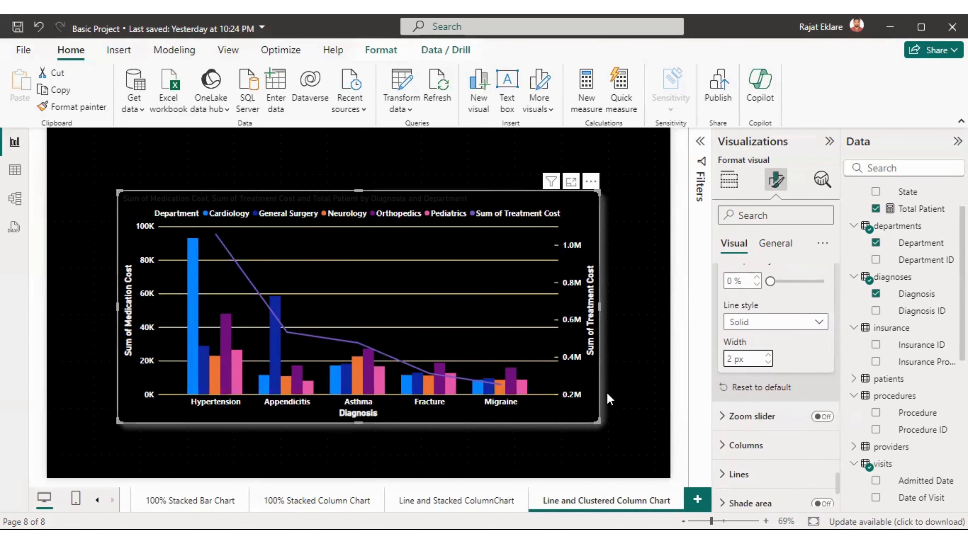
click(822, 416)
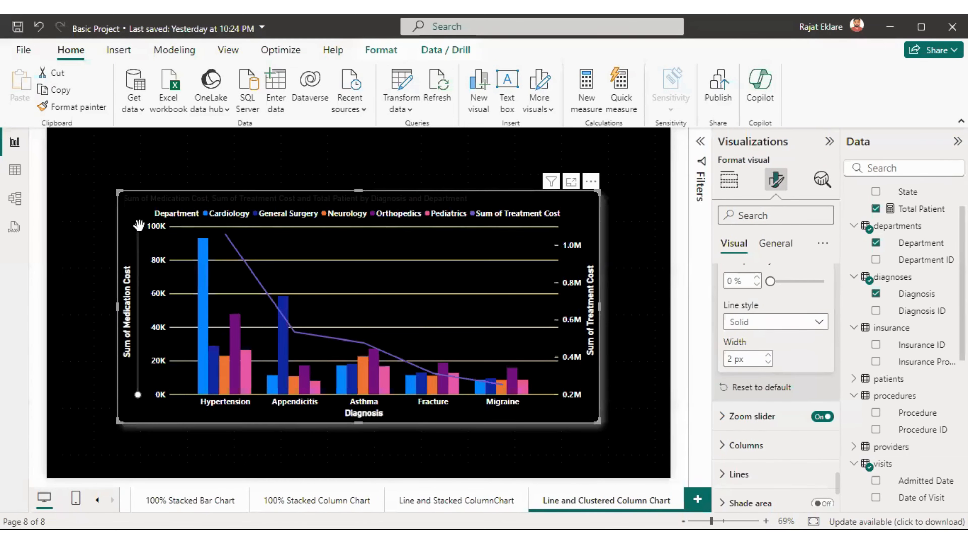
mouse_move(139, 226)
mouse_down()
mouse_move(147, 391)
mouse_move(154, 227)
mouse_up()
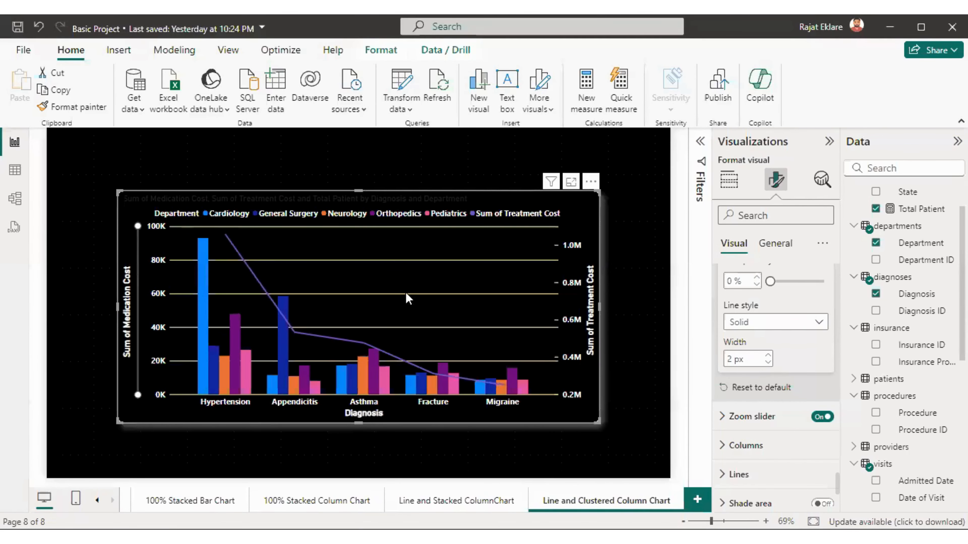
click(747, 416)
click(816, 467)
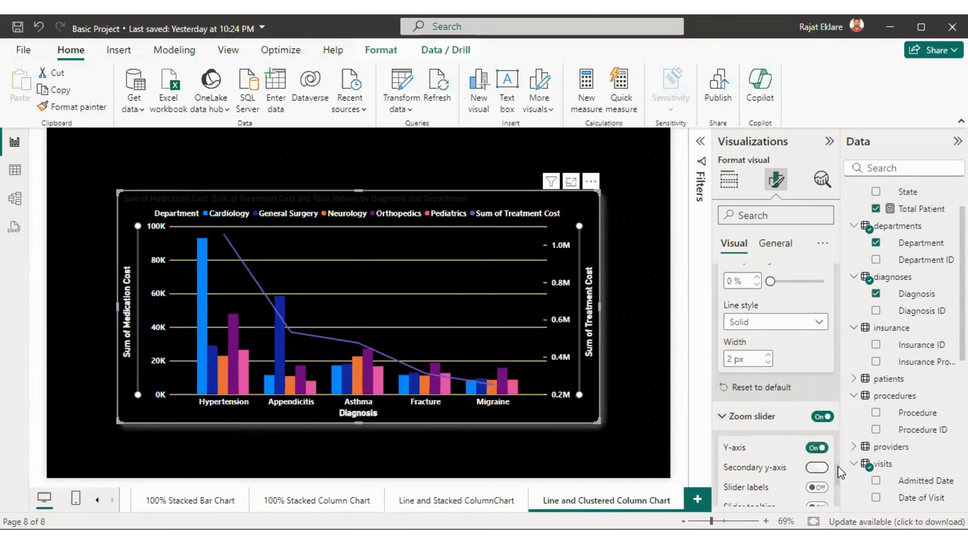
mouse_move(579, 226)
mouse_down()
mouse_move(580, 305)
mouse_move(579, 227)
mouse_up()
Try the slider labels option of the zoom slider.
drag(836, 470, 835, 477)
click(821, 408)
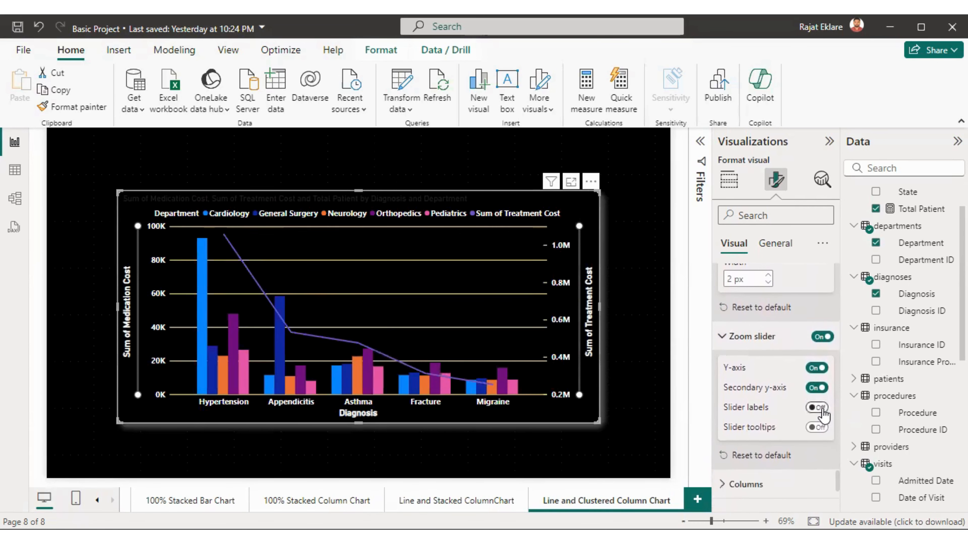
click(821, 409)
Set the color of the Cardiology columns to the lightest gray theme shade.
mouse_move(837, 481)
mouse_down()
mouse_move(834, 488)
mouse_move(837, 472)
mouse_up()
click(746, 373)
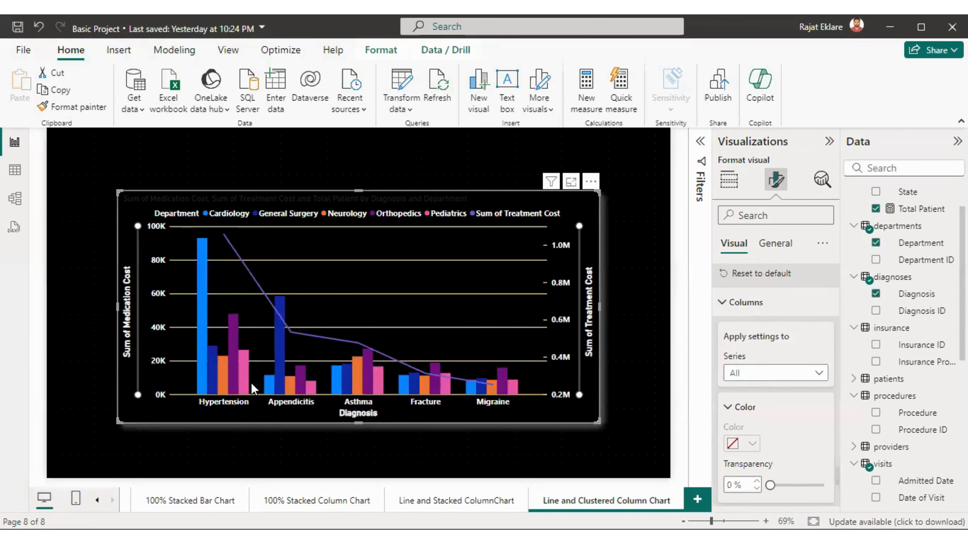
click(781, 375)
click(737, 404)
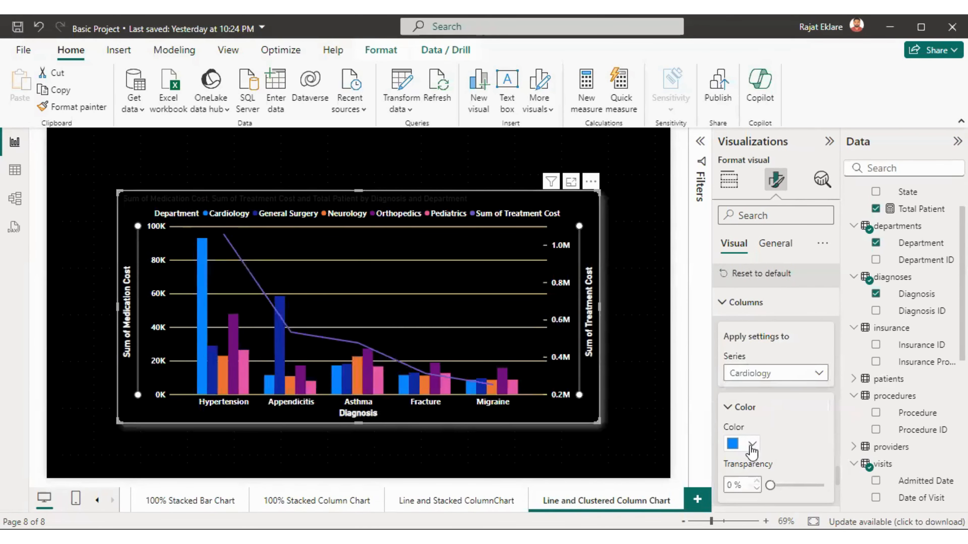
click(742, 444)
click(745, 258)
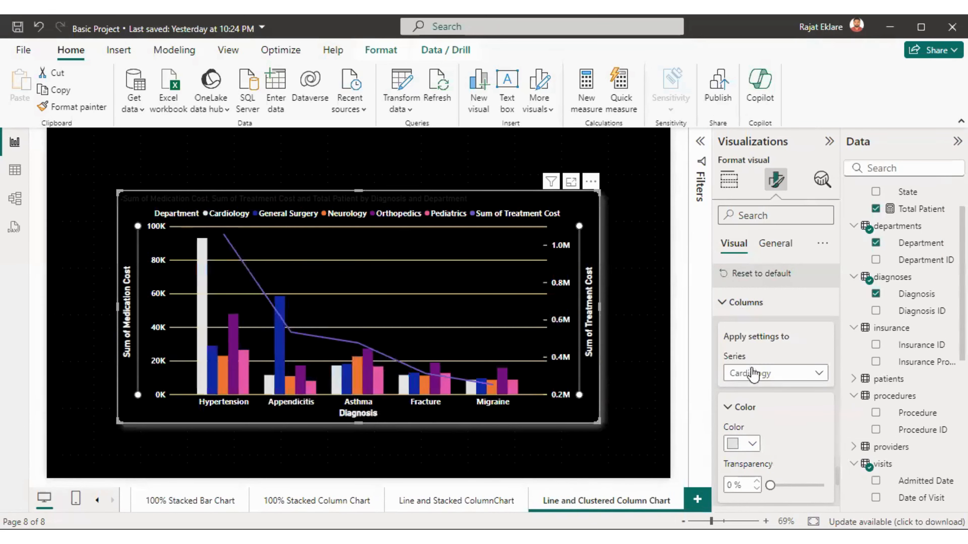
Color the General Surgery columns light gray and the Neurology columns a darker medium gray.
click(753, 374)
click(757, 428)
click(751, 443)
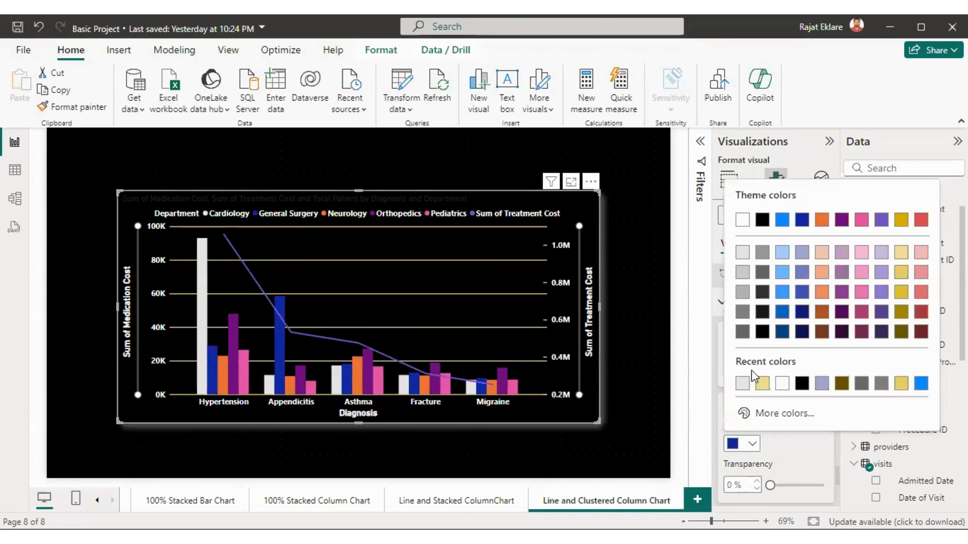
click(746, 258)
click(759, 373)
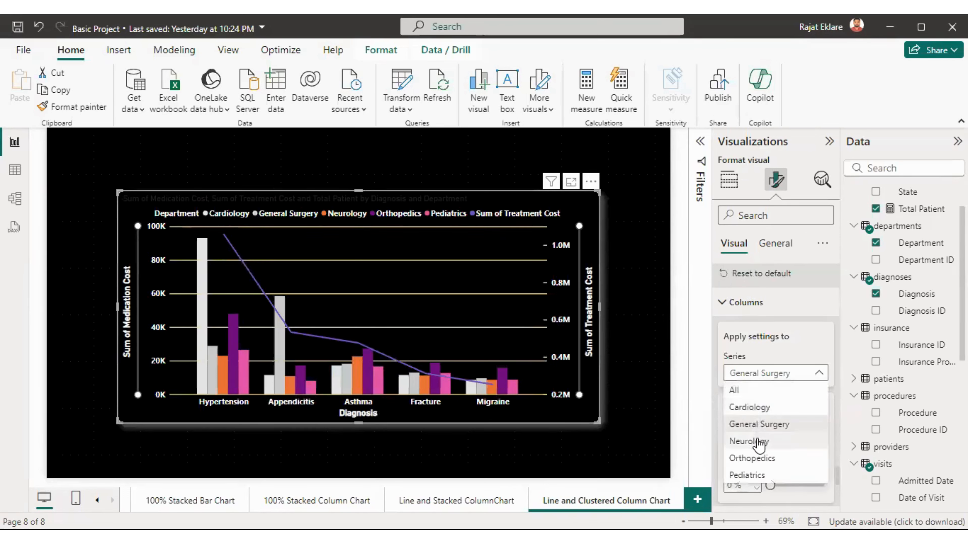
click(749, 441)
click(741, 443)
click(746, 301)
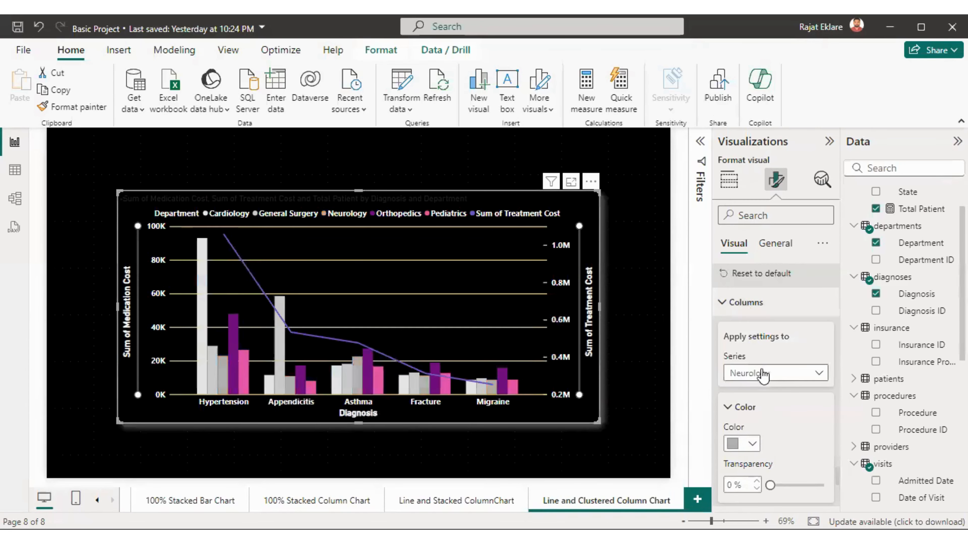
Color the Orthopedics columns gray and the Pediatrics columns the darkest gray theme shade.
click(767, 373)
click(758, 456)
click(750, 443)
click(742, 311)
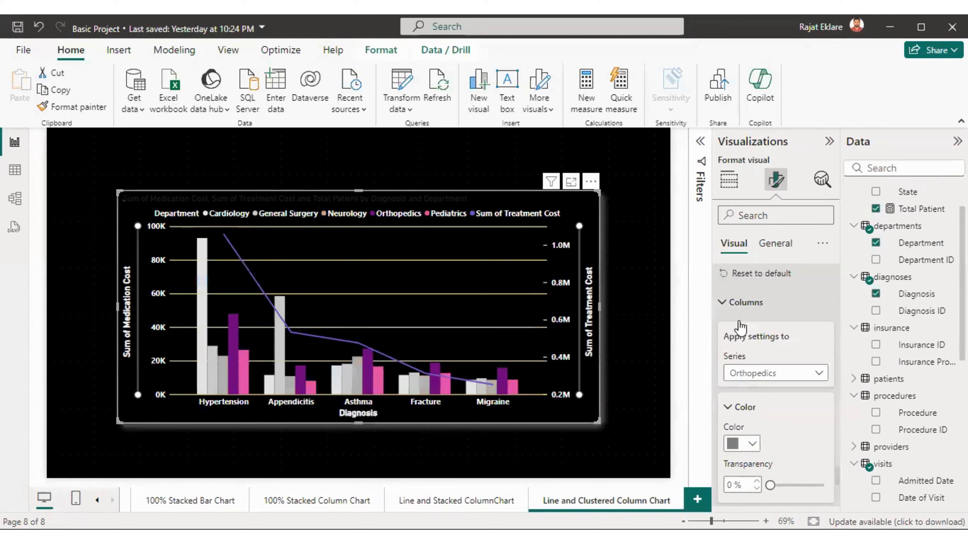
click(762, 373)
click(747, 476)
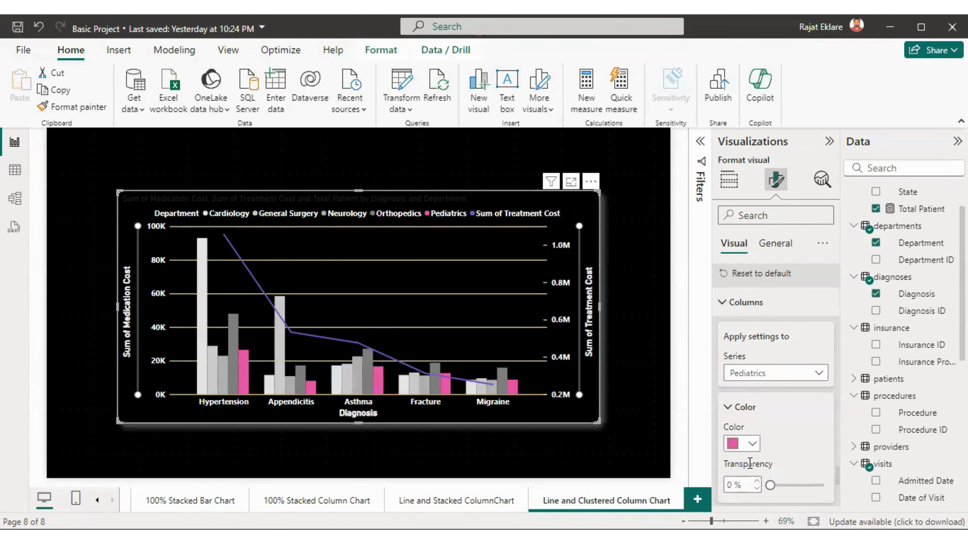
click(737, 443)
click(746, 326)
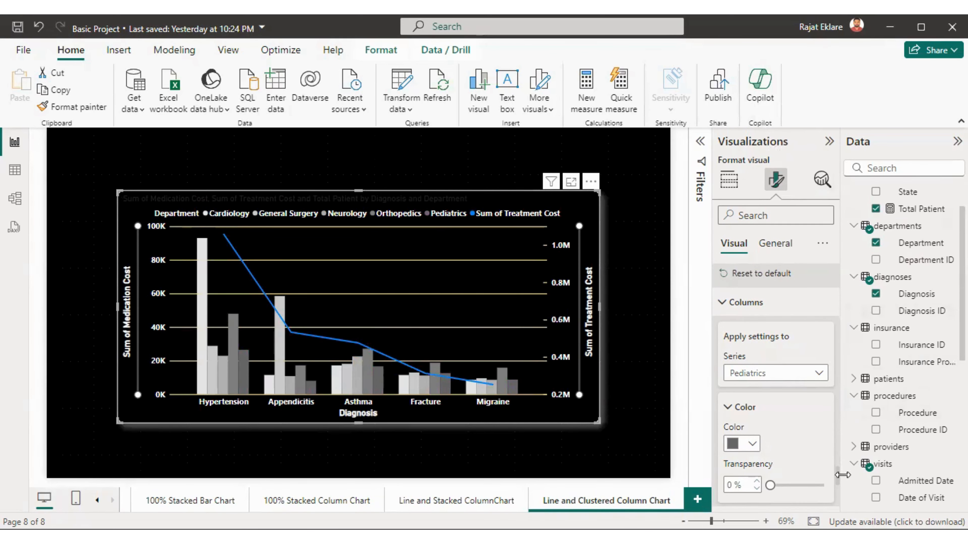
Try a border on the Pediatrics columns and turn it off again.
scroll(836, 482, down, 3)
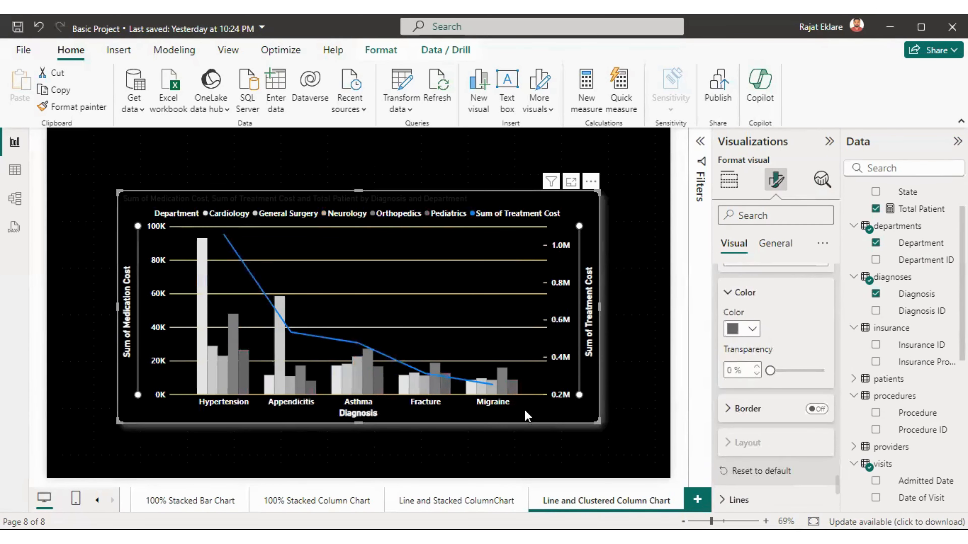
click(815, 409)
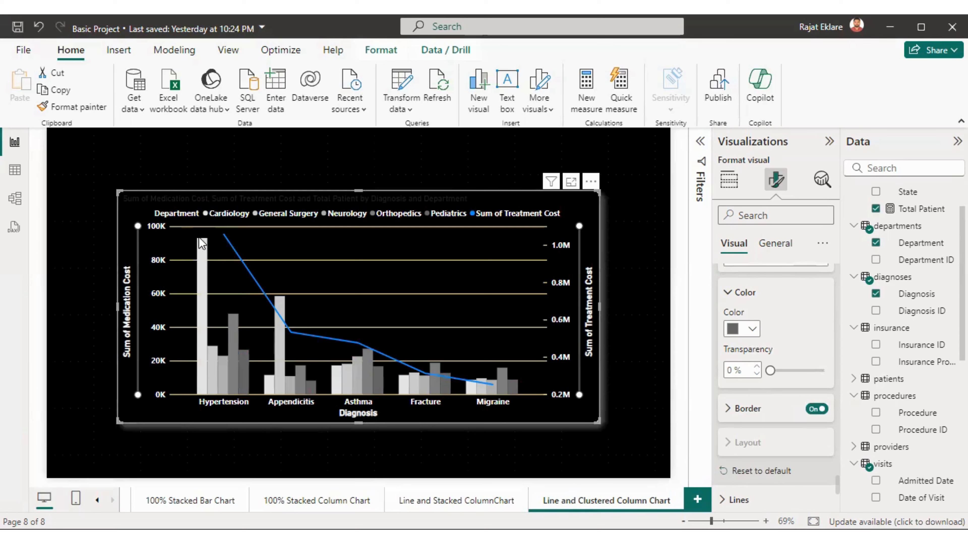
click(815, 409)
Set the treatment cost line's interpolation type to Smooth with the Monotone smooth type.
scroll(837, 492, down, 1)
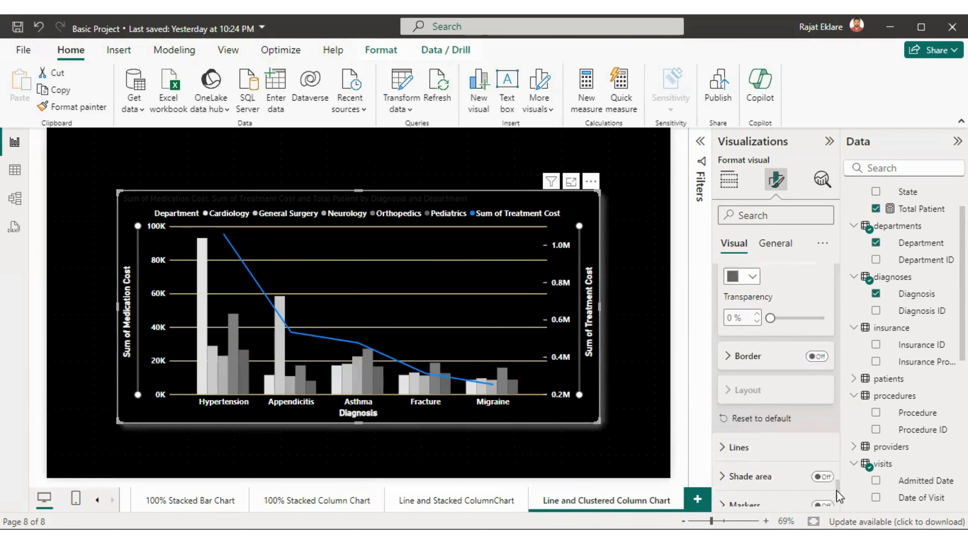
scroll(837, 495, down, 1)
click(738, 430)
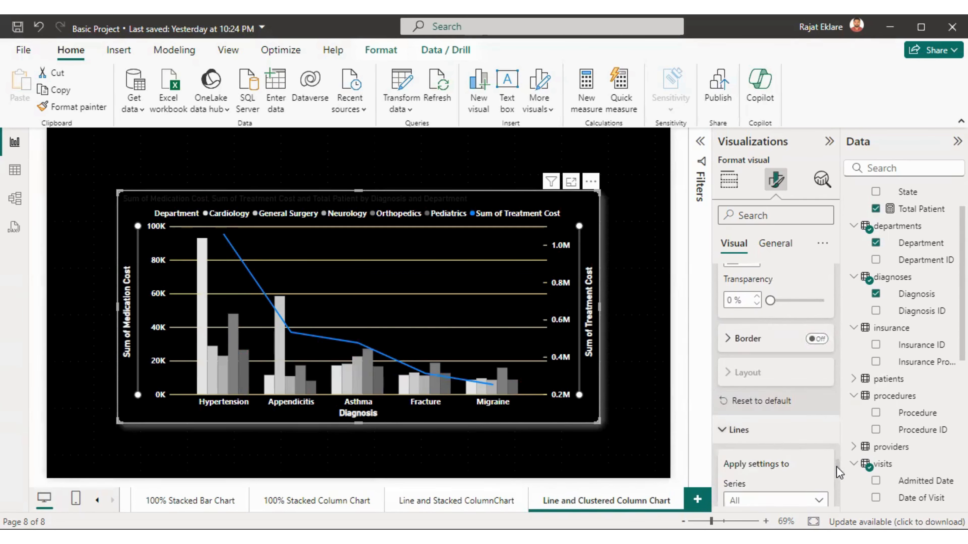
scroll(837, 472, down, 3)
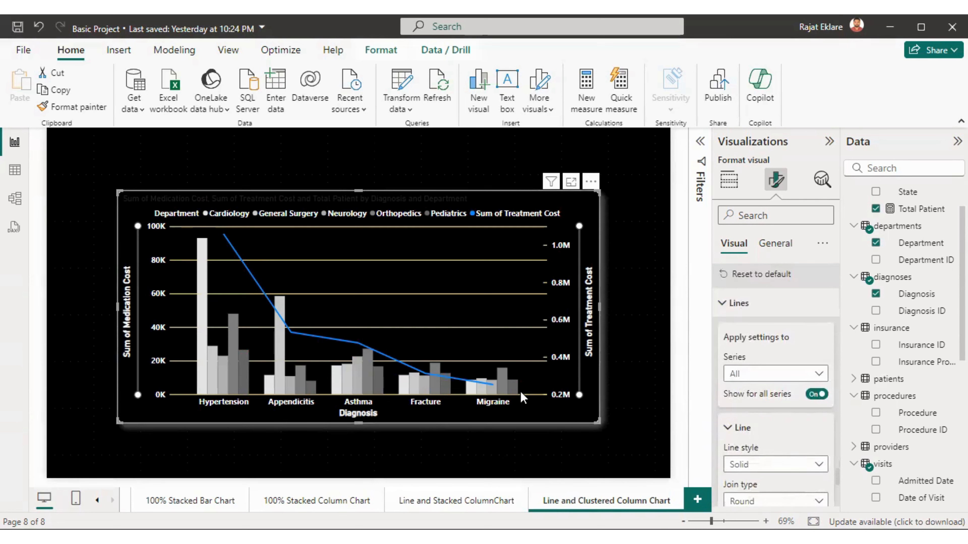
scroll(837, 481, down, 2)
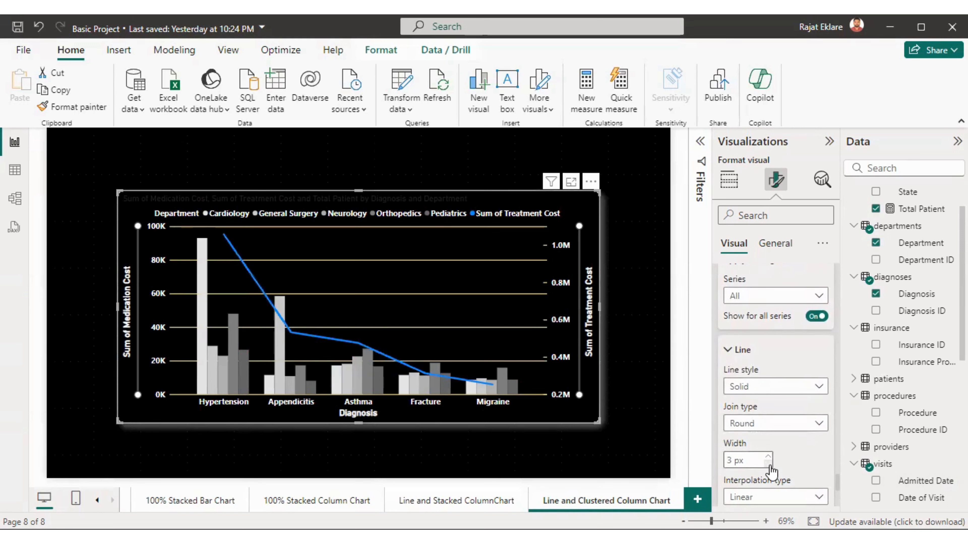
scroll(835, 490, down, 2)
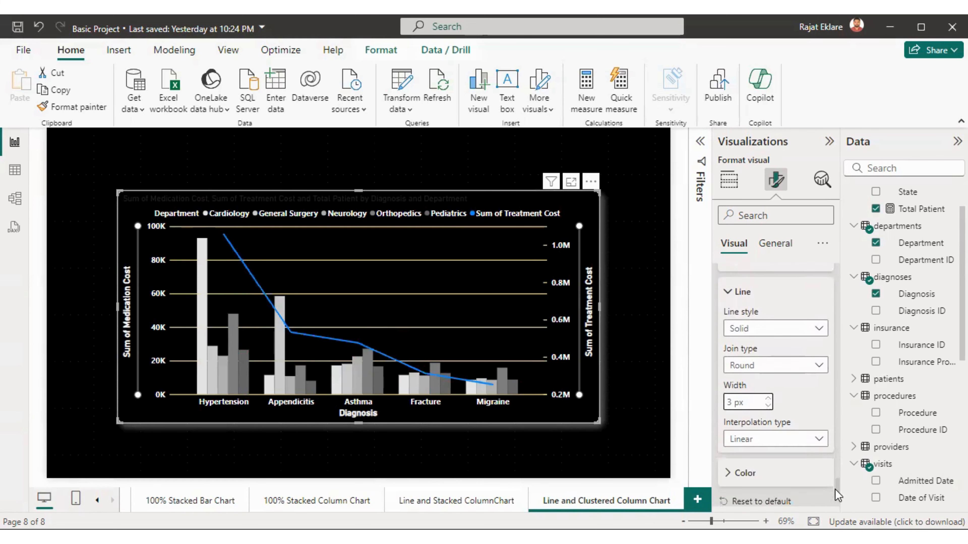
click(802, 446)
click(794, 471)
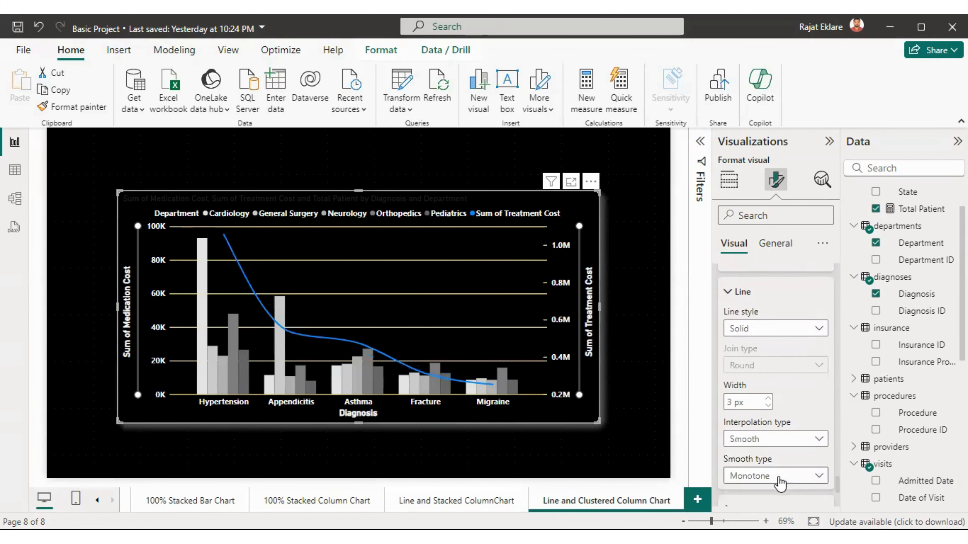
click(792, 478)
click(770, 450)
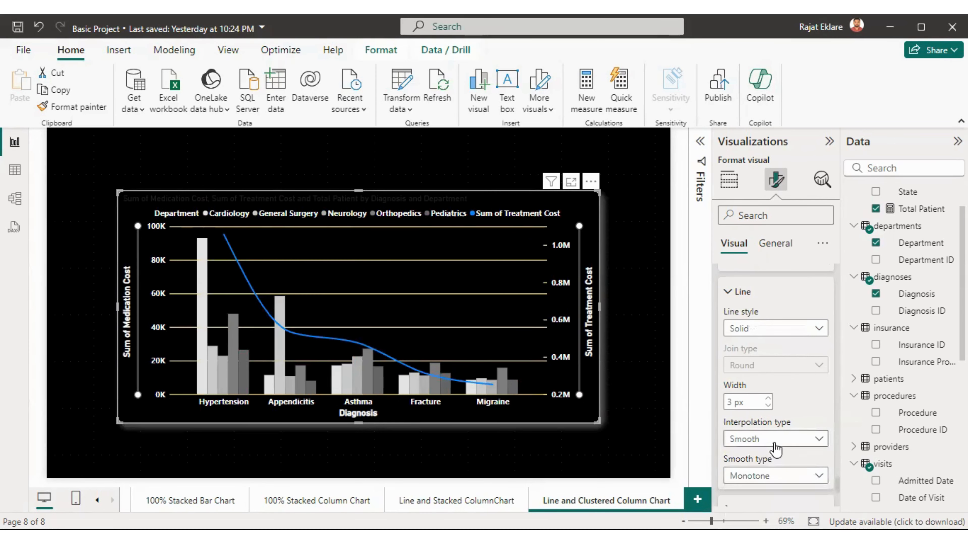
Try the Step interpolation type on the treatment cost line and return it to Smooth.
click(775, 442)
click(748, 489)
click(756, 445)
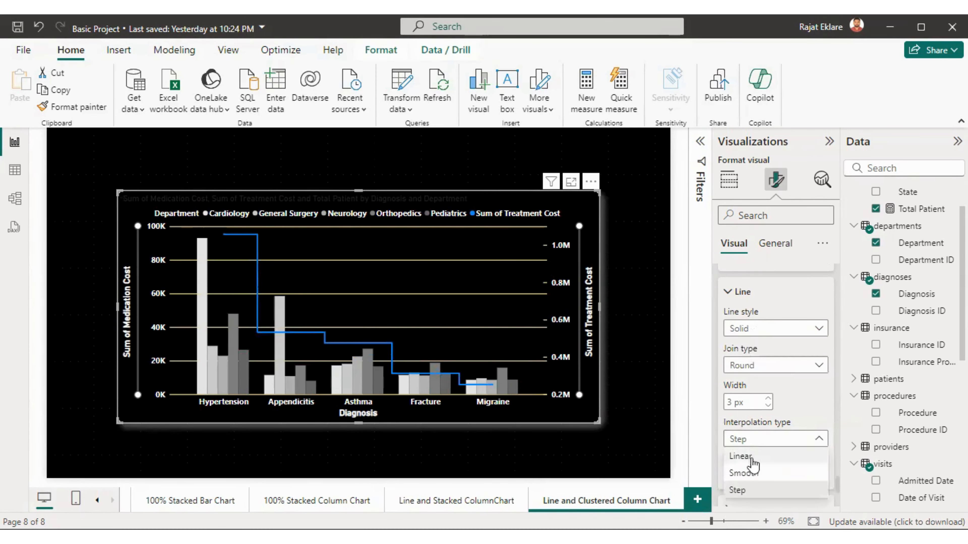
click(747, 473)
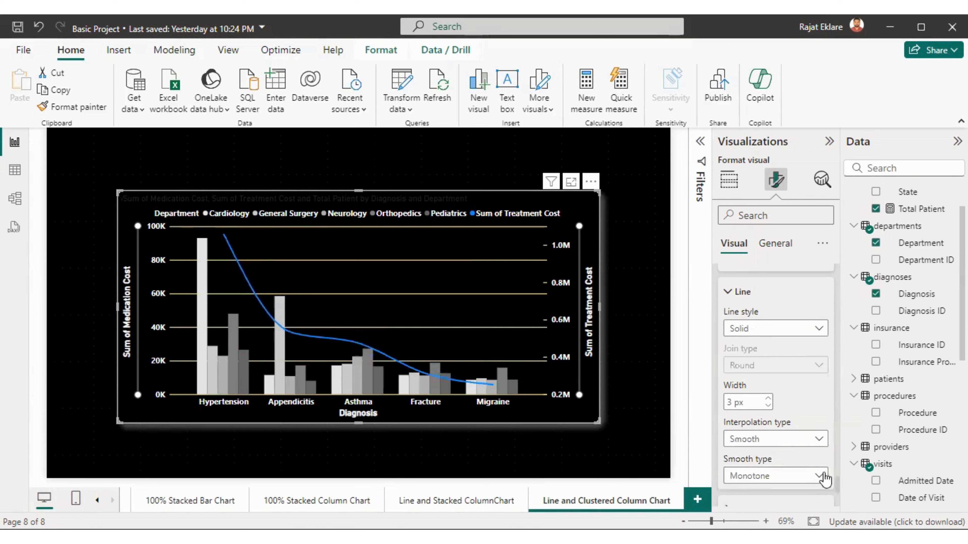
Try the Cardinal smooth type on the treatment cost line and return it to Monotone.
scroll(833, 481, down, 3)
click(777, 417)
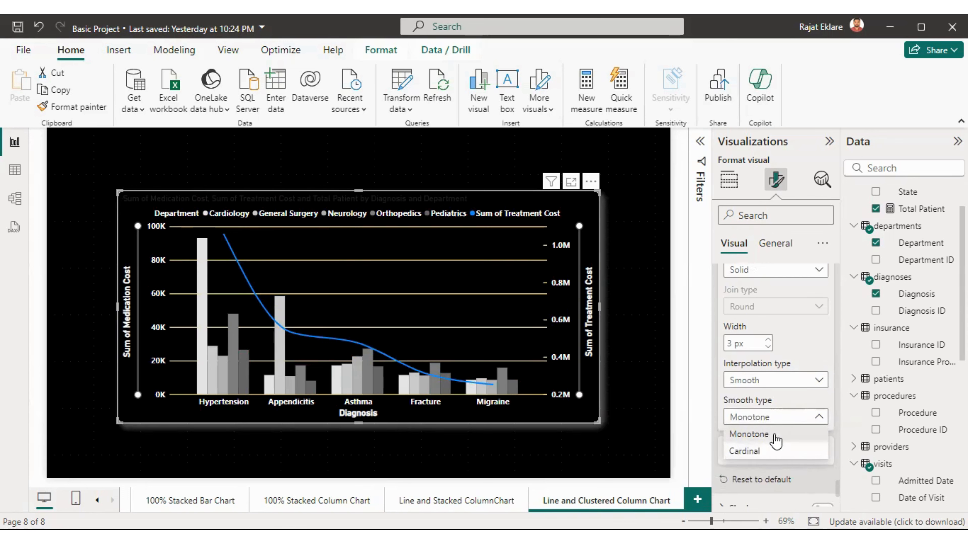
click(766, 451)
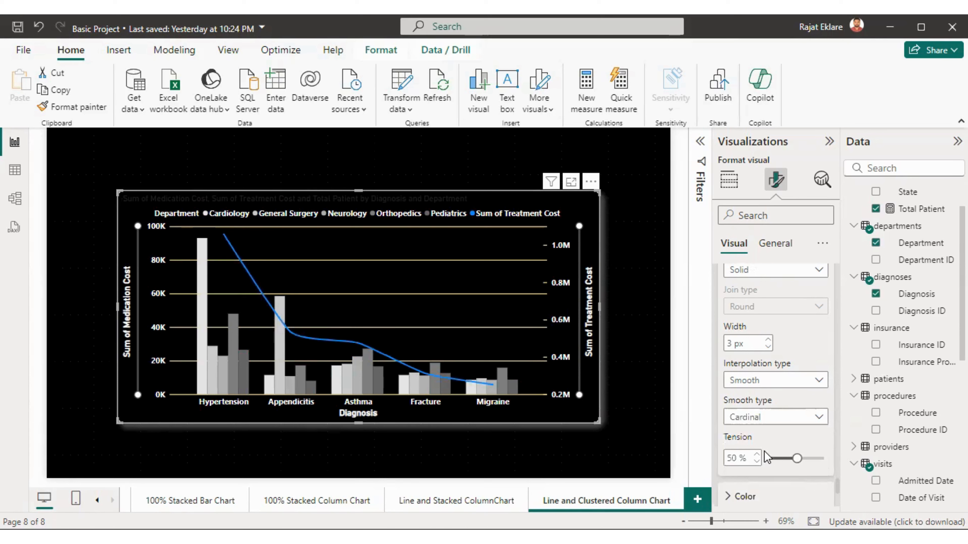
click(759, 418)
click(753, 438)
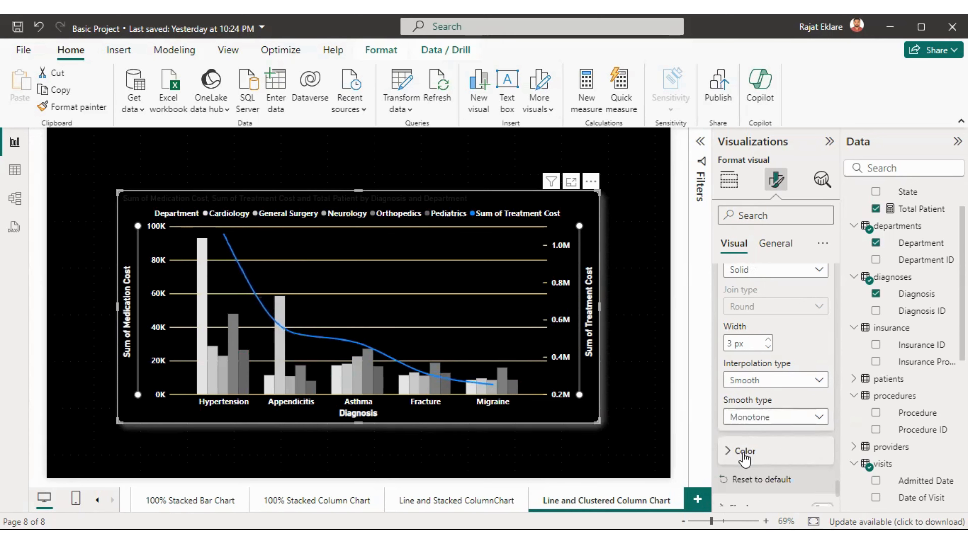
Set the treatment cost line's color to the white theme color.
click(802, 452)
scroll(838, 492, down, 1)
click(759, 387)
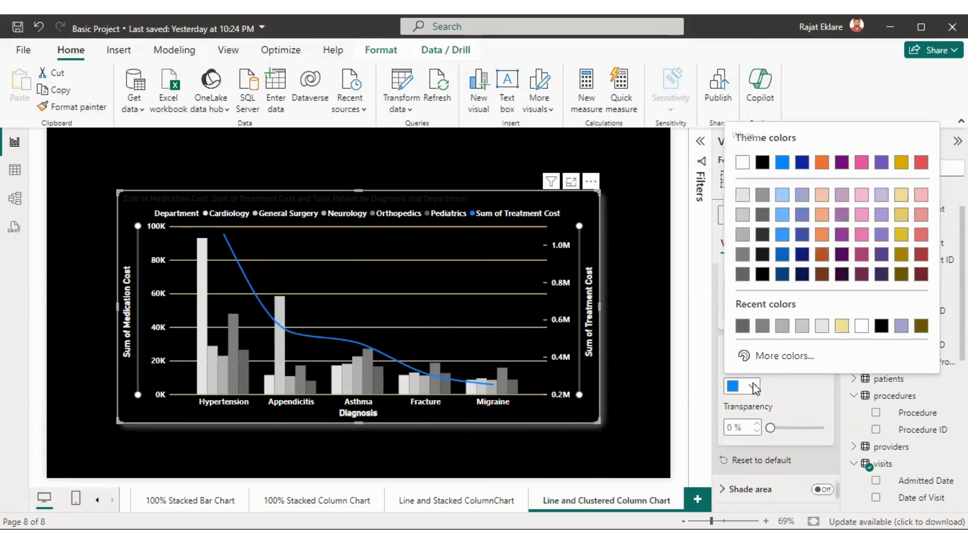
click(747, 164)
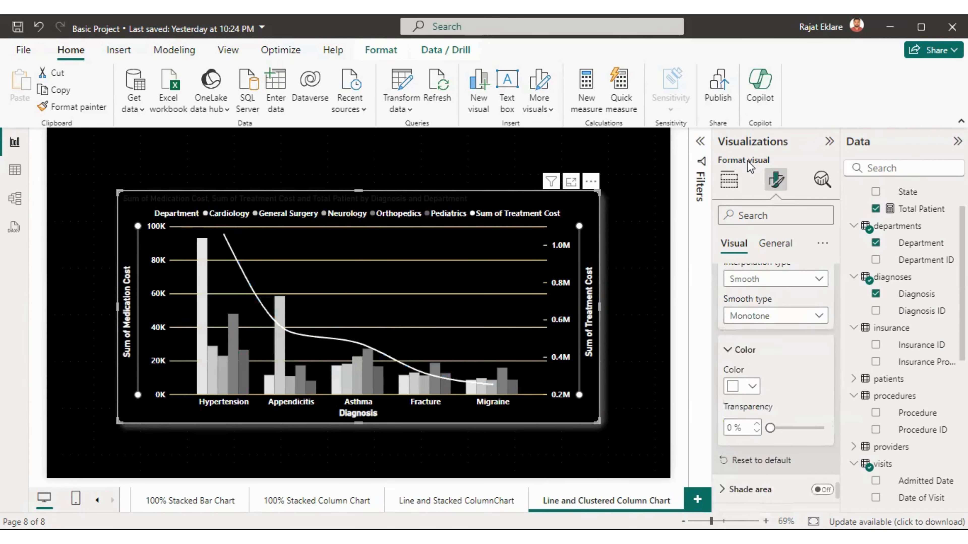
Try dark gold, light yellow and light pink on the treatment cost line and return it to white.
click(751, 386)
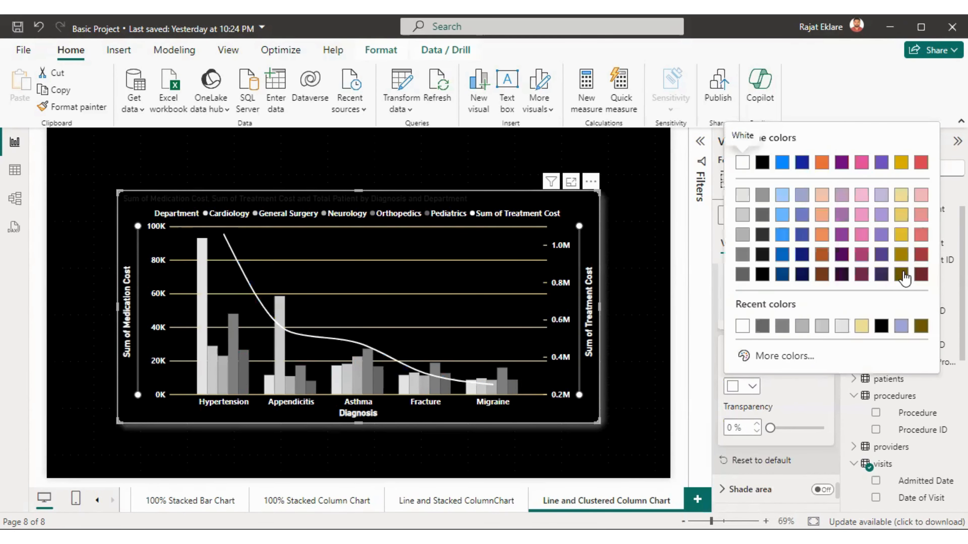
click(903, 275)
click(751, 389)
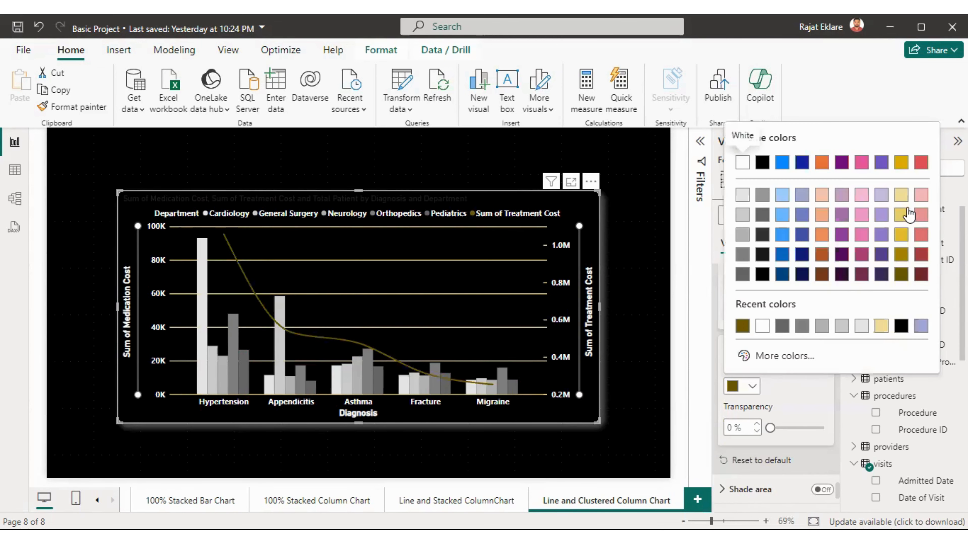
click(909, 215)
click(752, 388)
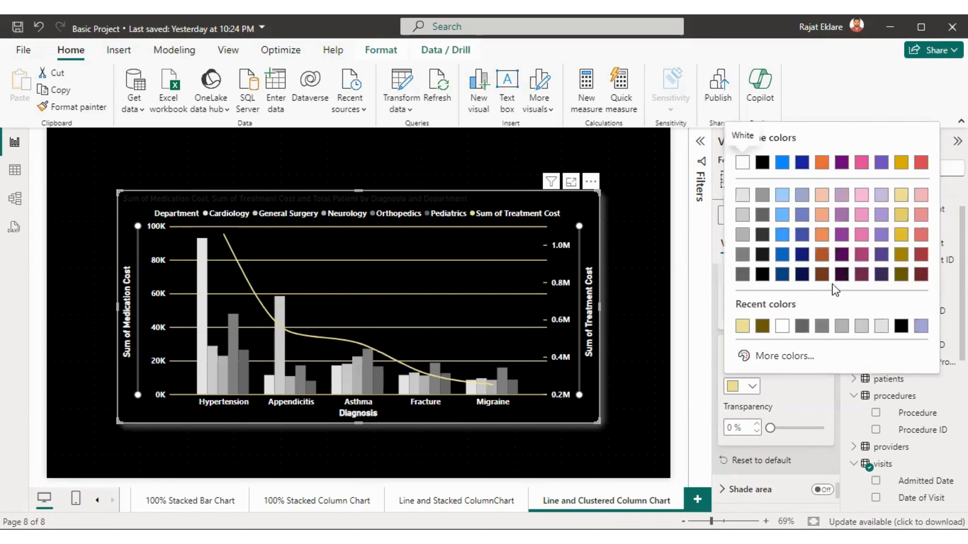
click(862, 196)
click(751, 387)
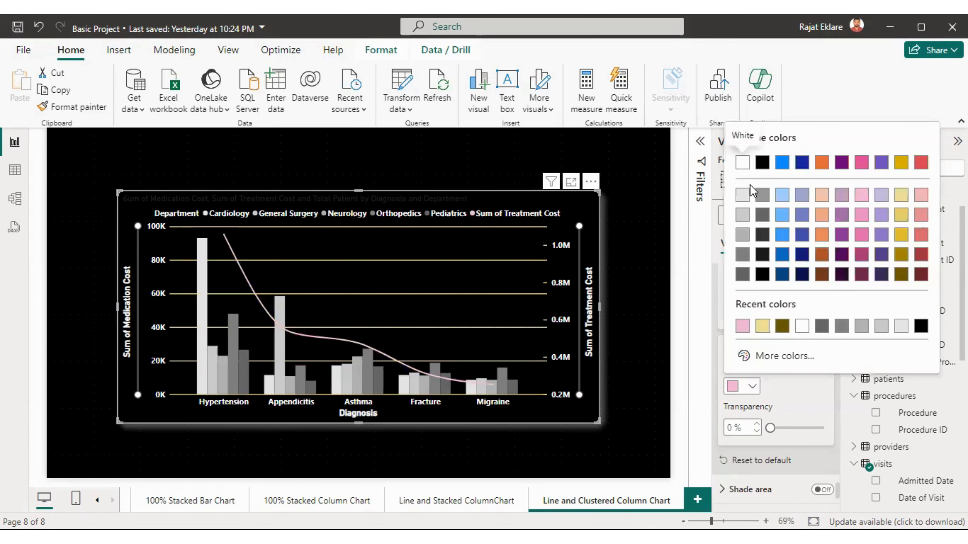
click(741, 163)
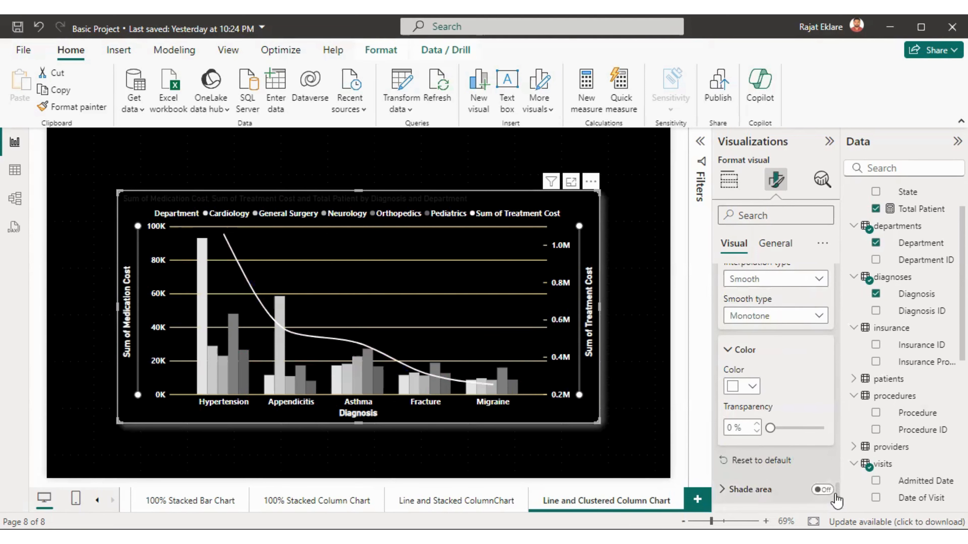
Turn on the shade area under the treatment cost line.
scroll(758, 419, down, 5)
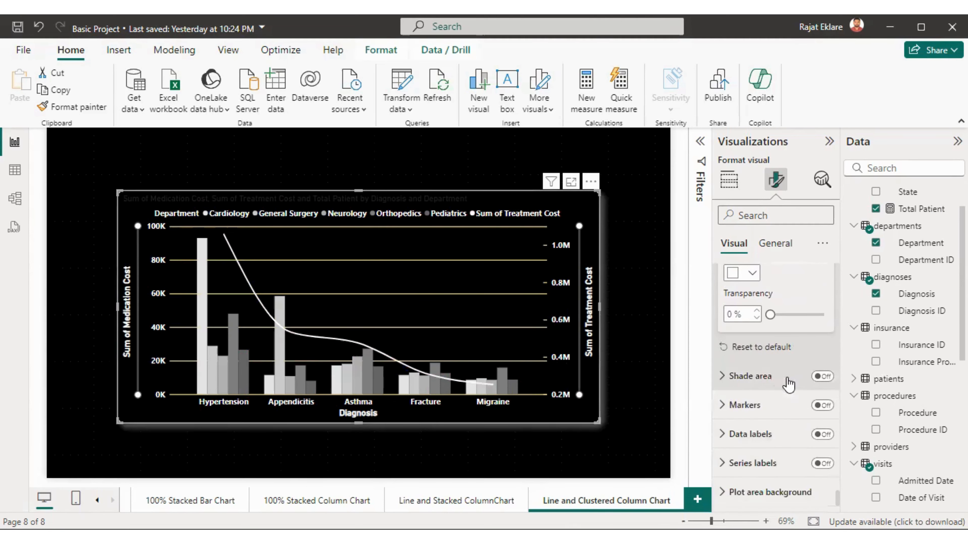
click(742, 377)
click(825, 377)
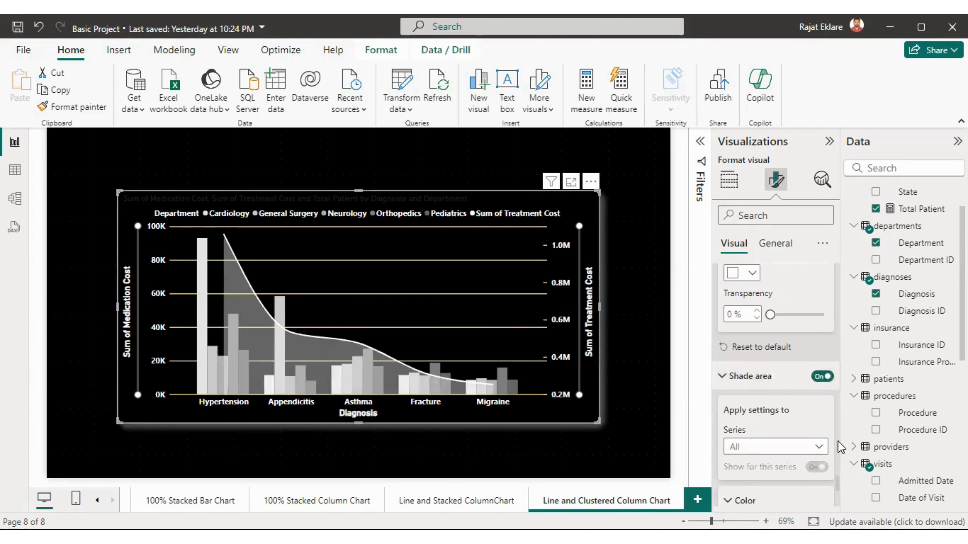
Stop the shade area from matching the line color, color it light yellow and set its transparency to 74%.
scroll(837, 488, down, 3)
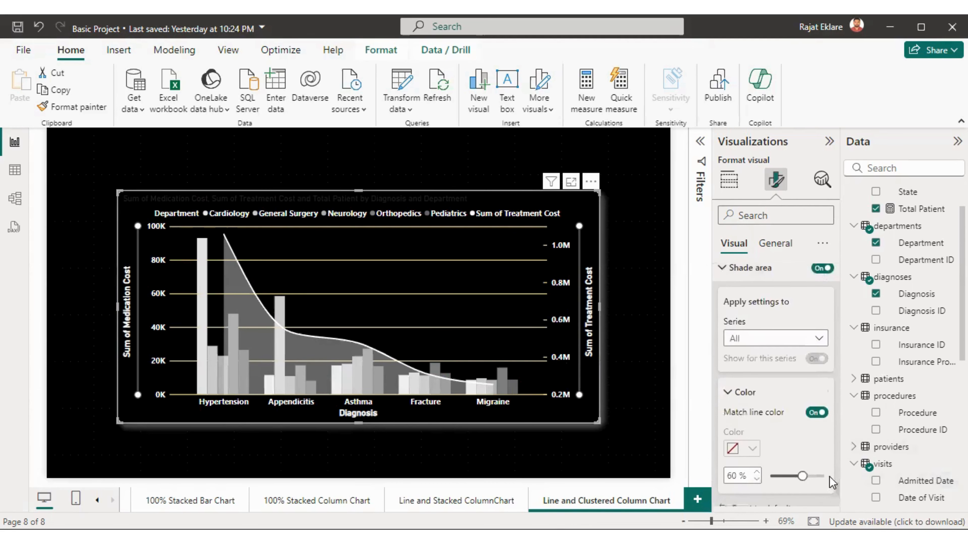
click(746, 399)
click(746, 397)
click(815, 413)
click(749, 450)
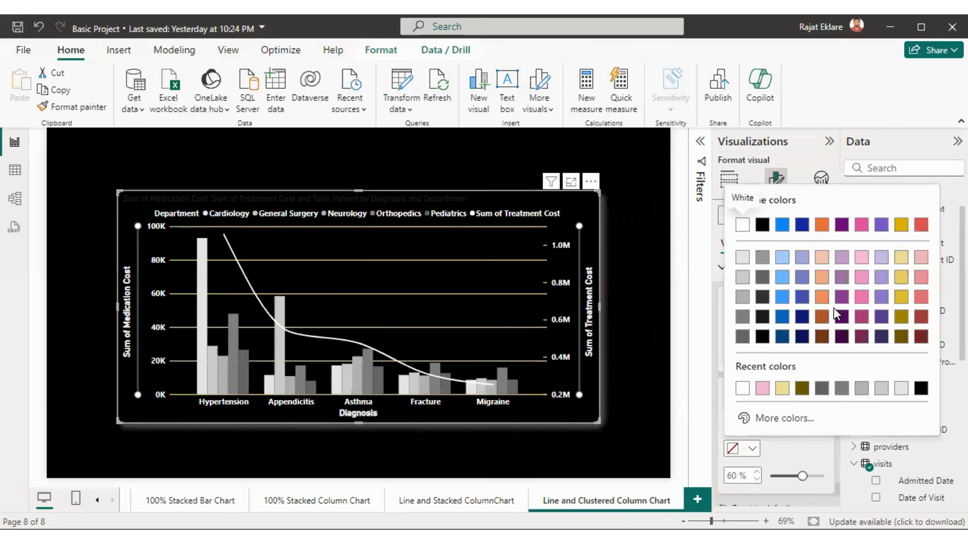
click(895, 262)
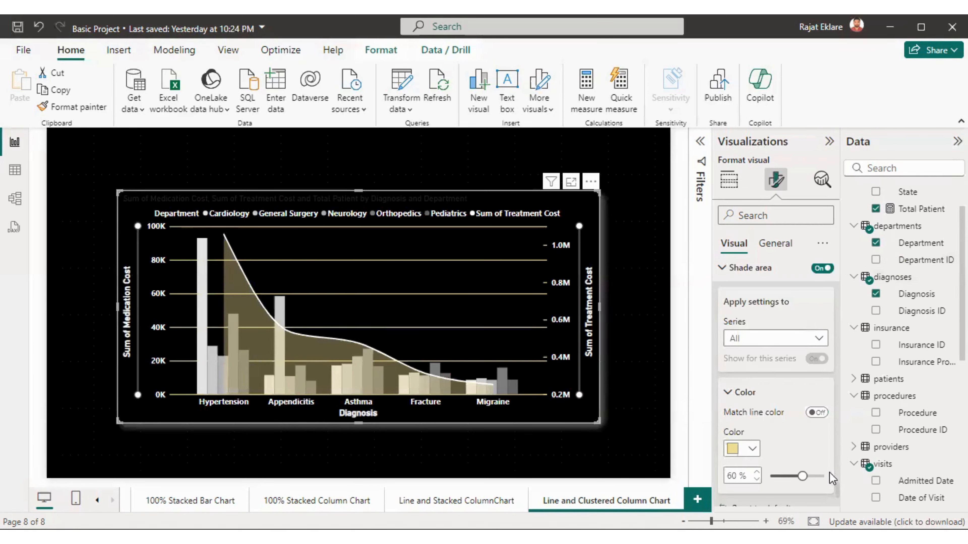
drag(801, 476, 818, 489)
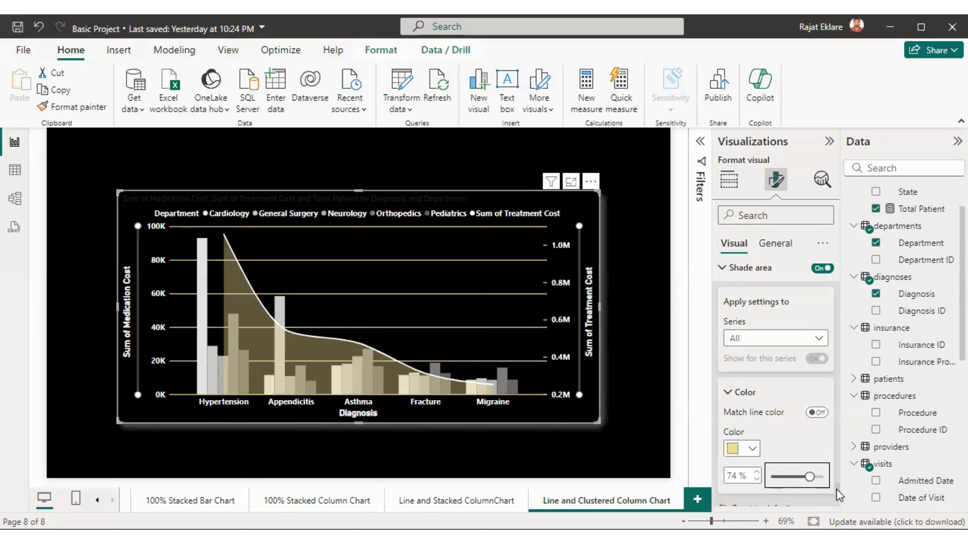
Turn on markers for the treatment cost line, with the square shape and a size of 6 px.
scroll(836, 490, down, 4)
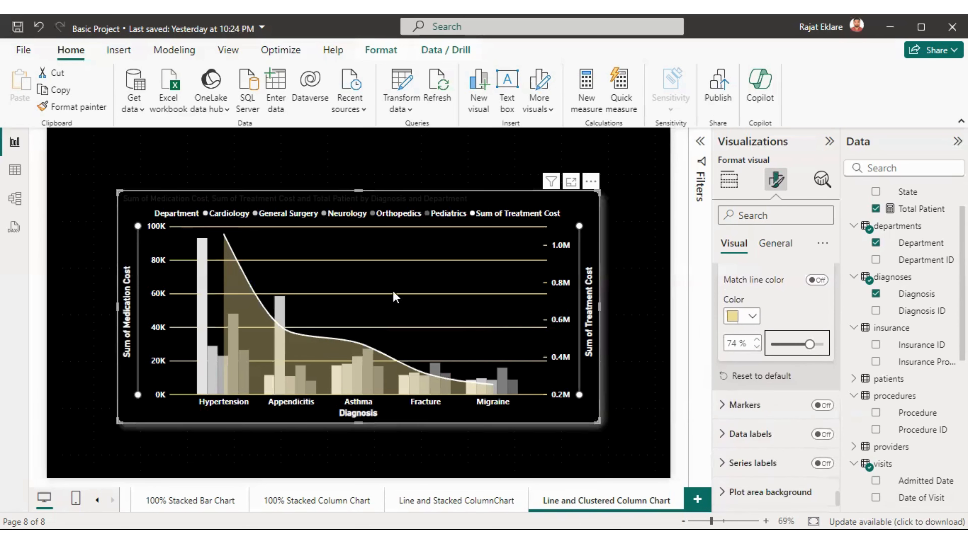
click(821, 406)
click(740, 411)
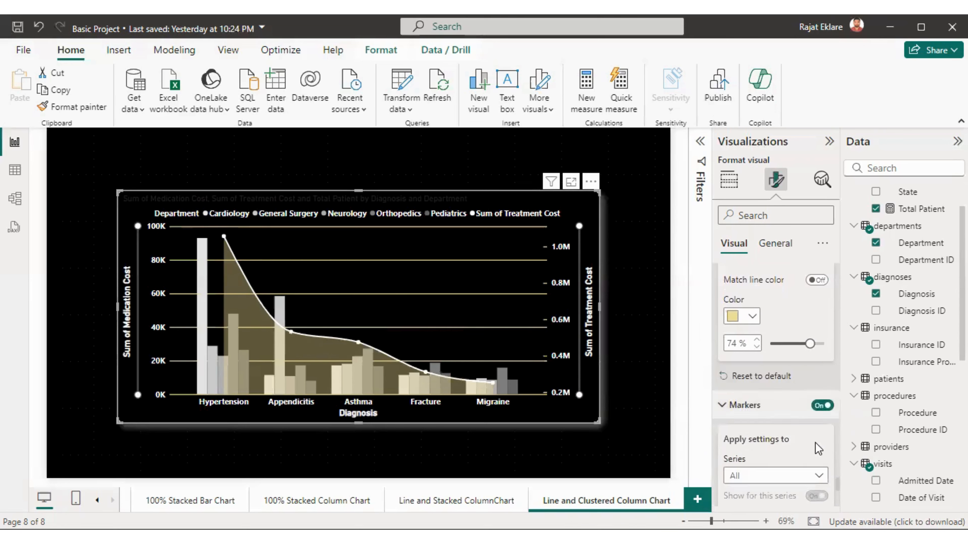
scroll(837, 484, down, 4)
click(810, 428)
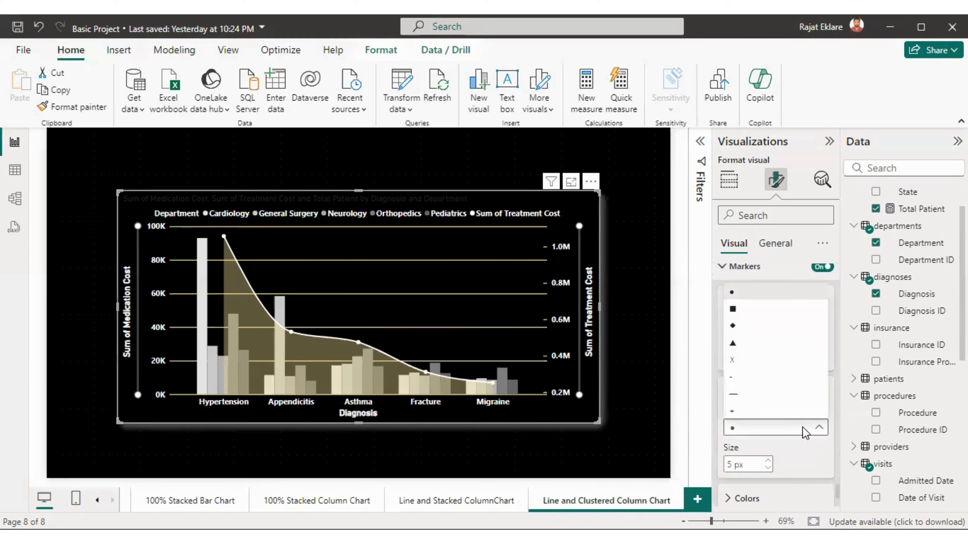
click(731, 310)
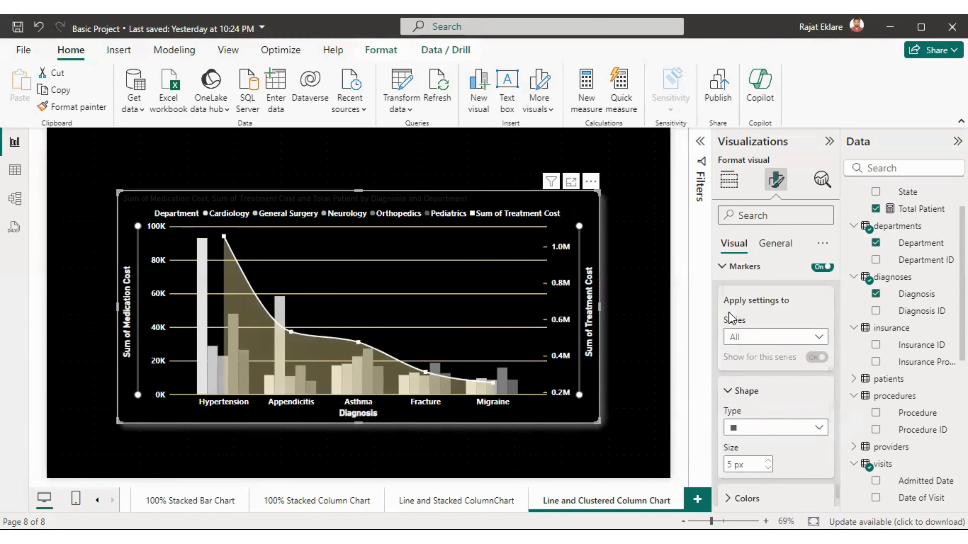
click(768, 461)
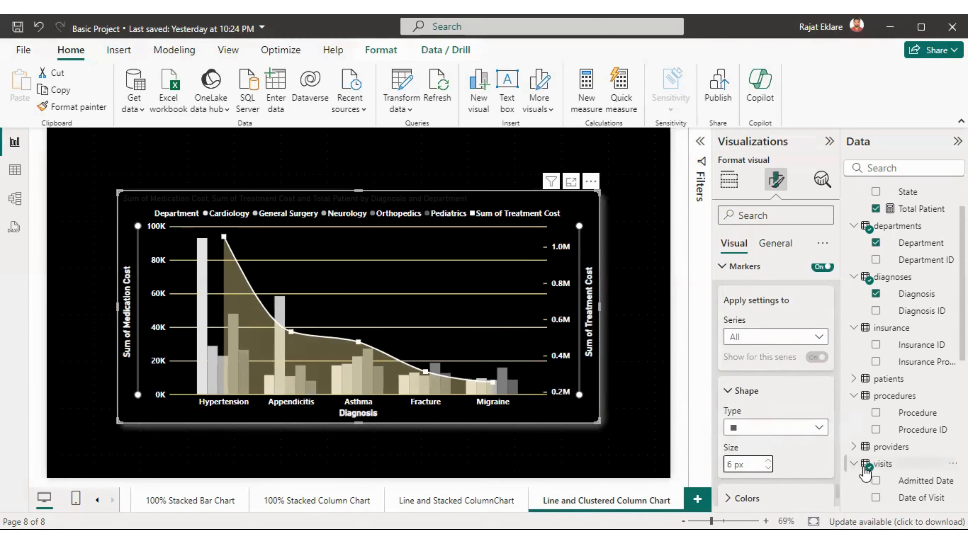
Try dark gold and gray as the default color of the line markers.
scroll(836, 489, down, 3)
click(747, 385)
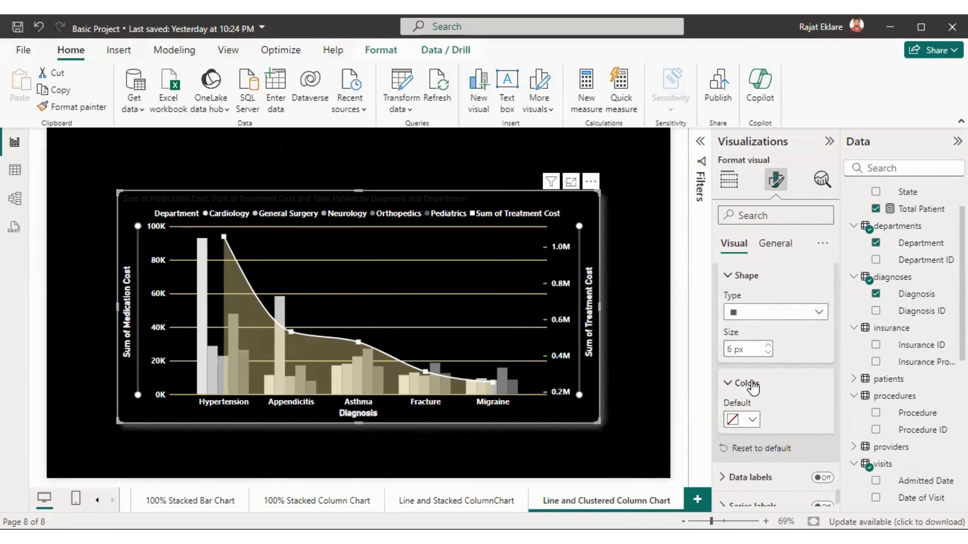
click(752, 420)
click(901, 308)
click(757, 421)
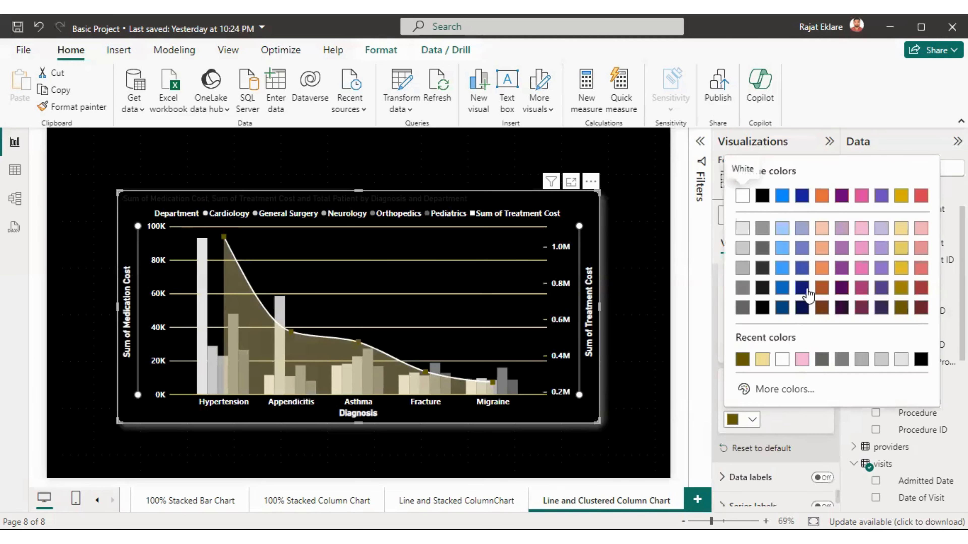
click(763, 231)
Set the default color of the line markers to white.
click(757, 314)
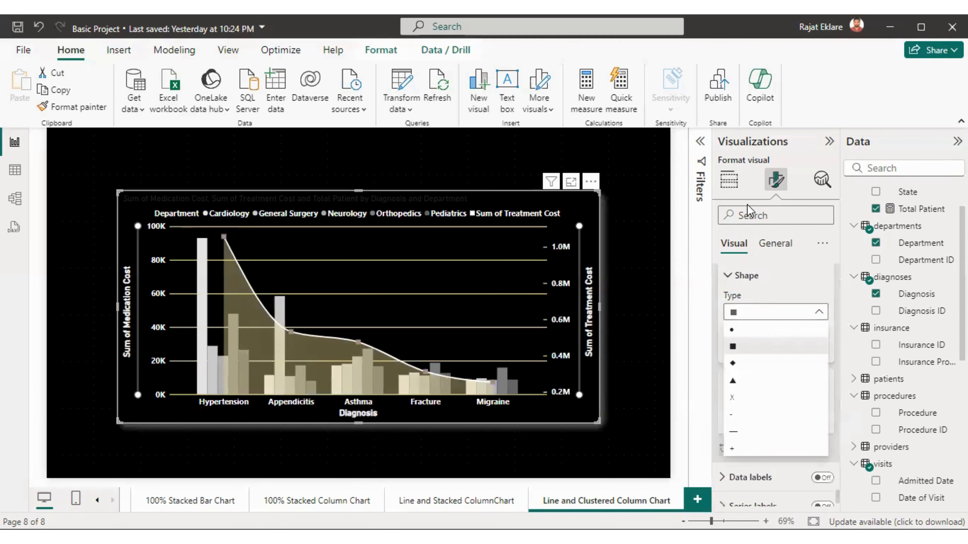
click(782, 289)
click(754, 423)
click(742, 199)
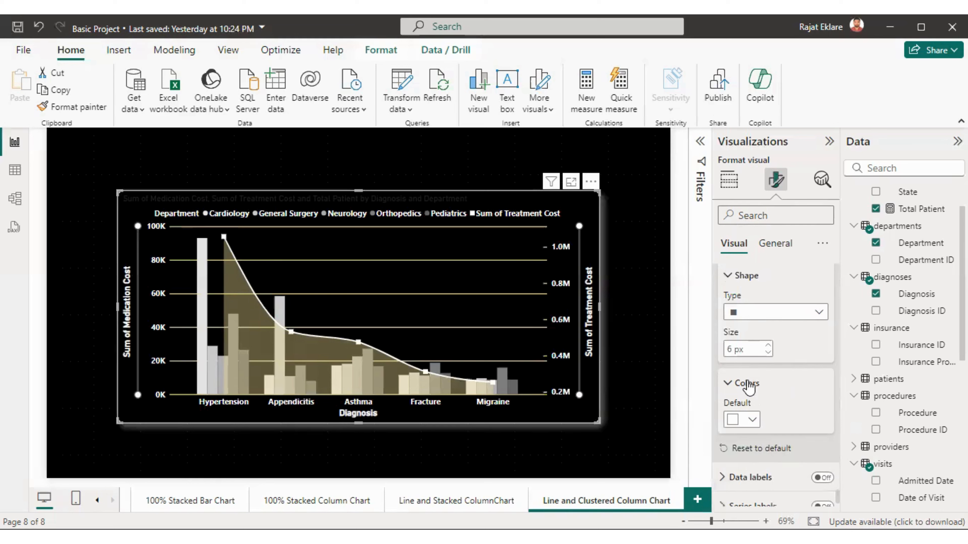
Turn on data labels for the chart's columns and line.
mouse_move(203, 258)
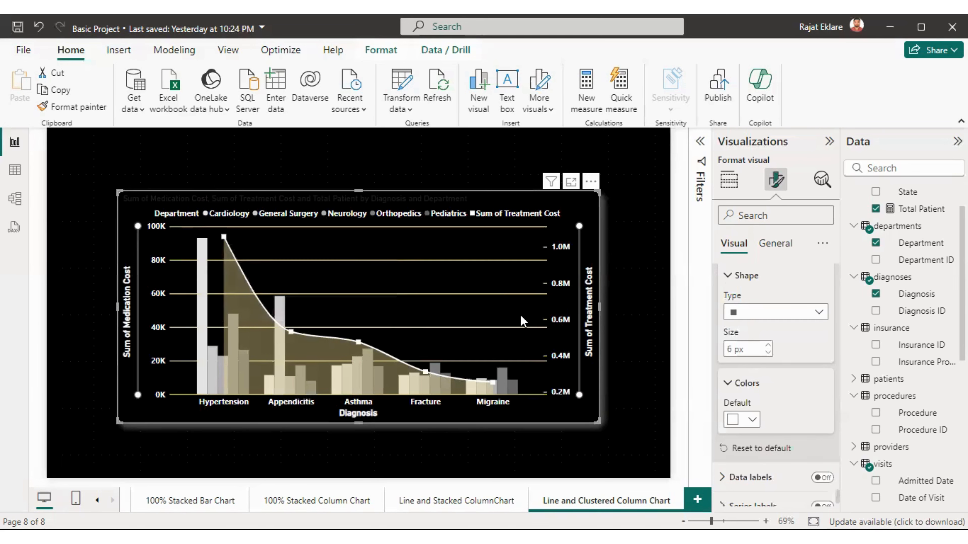
click(822, 478)
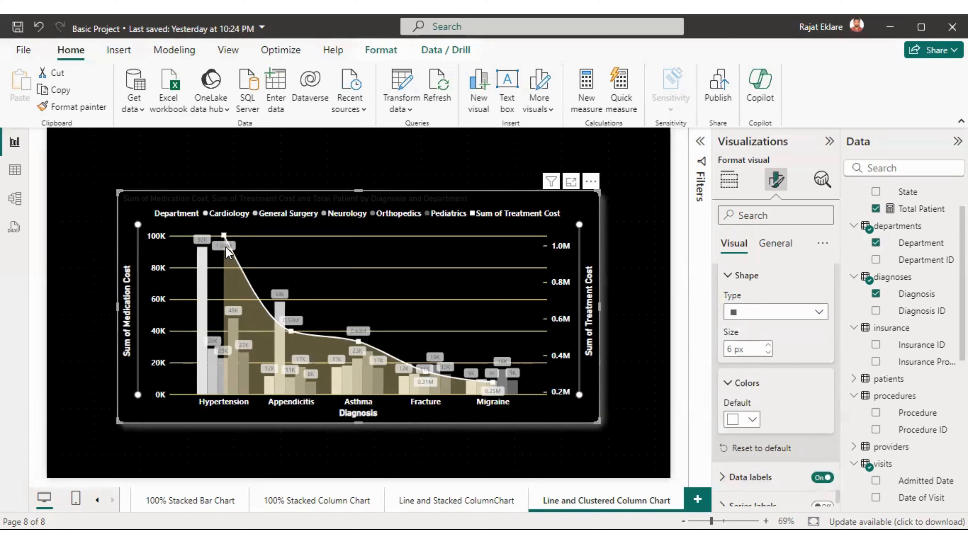
mouse_move(228, 245)
Set the data labels' column orientation to Vertical and their line position to Above for all series.
scroll(833, 503, down, 1)
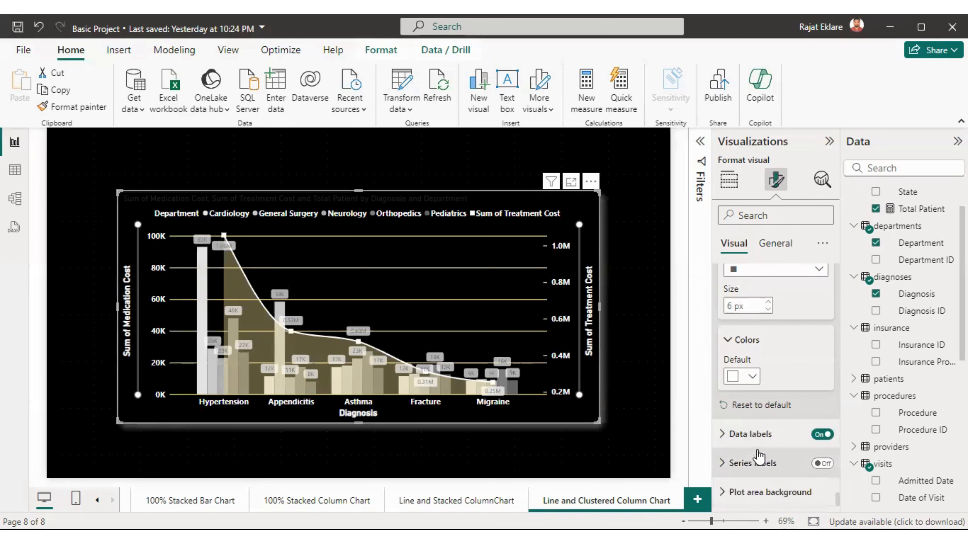
click(758, 434)
scroll(838, 484, down, 4)
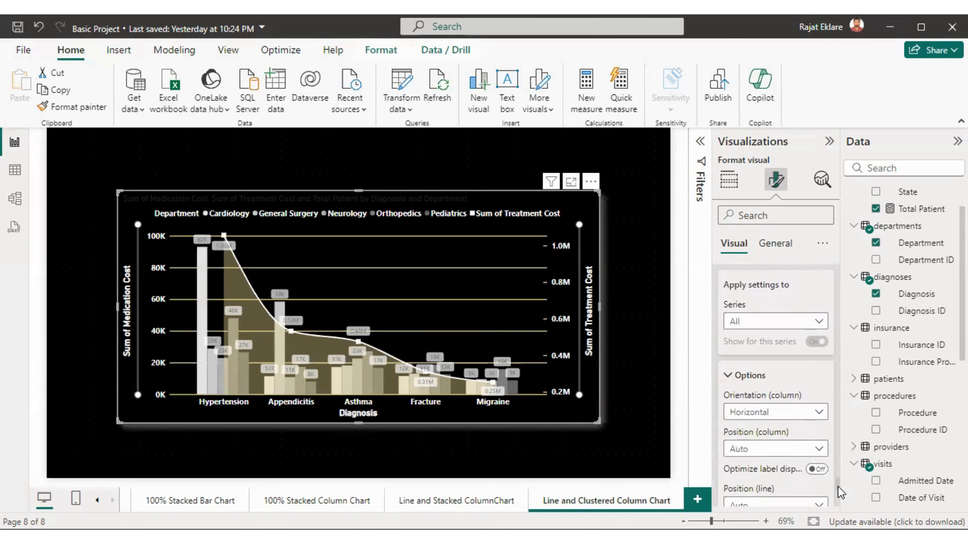
scroll(840, 493, down, 1)
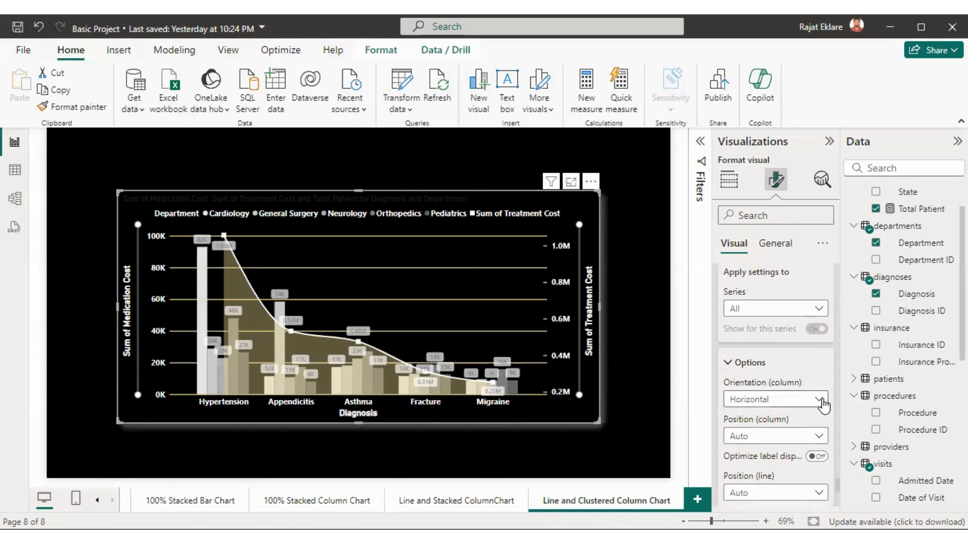
click(819, 406)
click(772, 417)
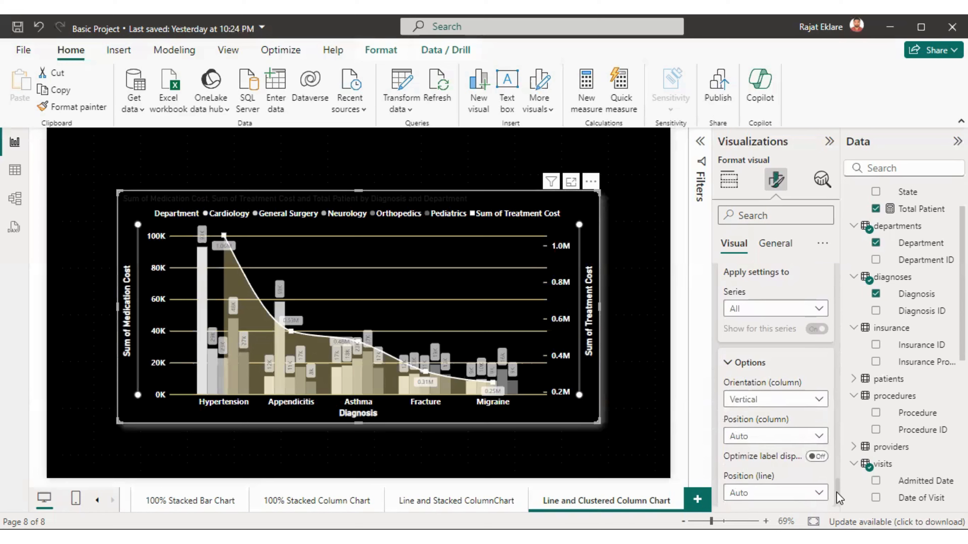
click(815, 493)
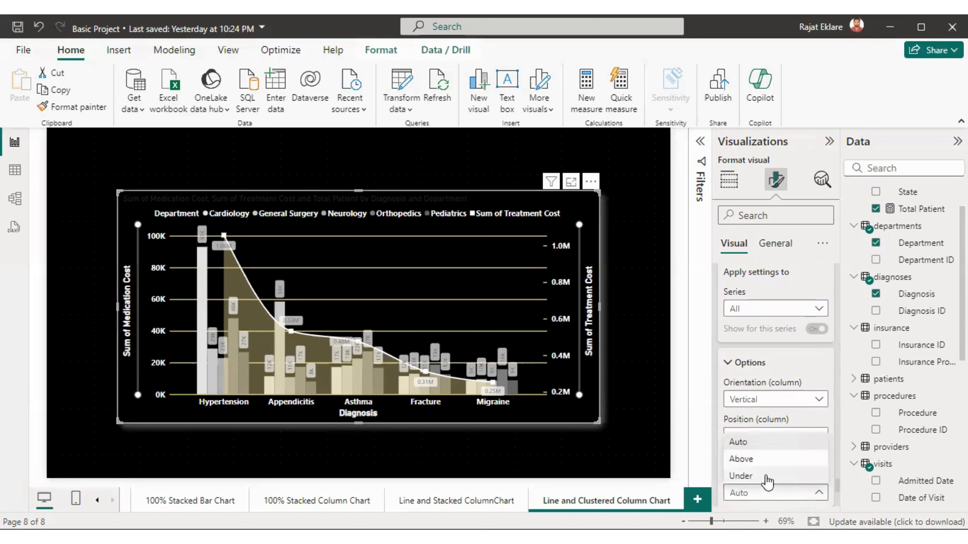
click(756, 461)
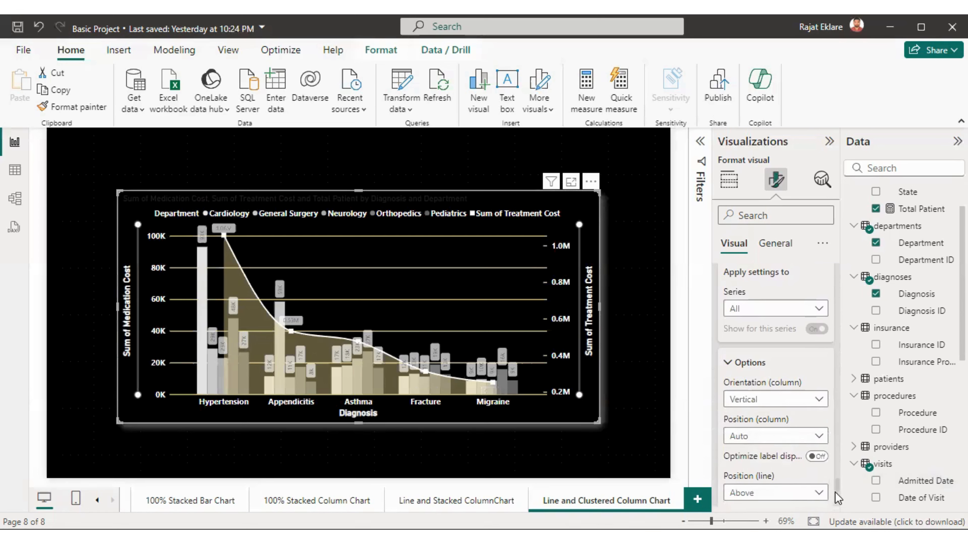
Format the data label values as bold, size 10 and white.
scroll(841, 496, down, 3)
scroll(840, 496, down, 3)
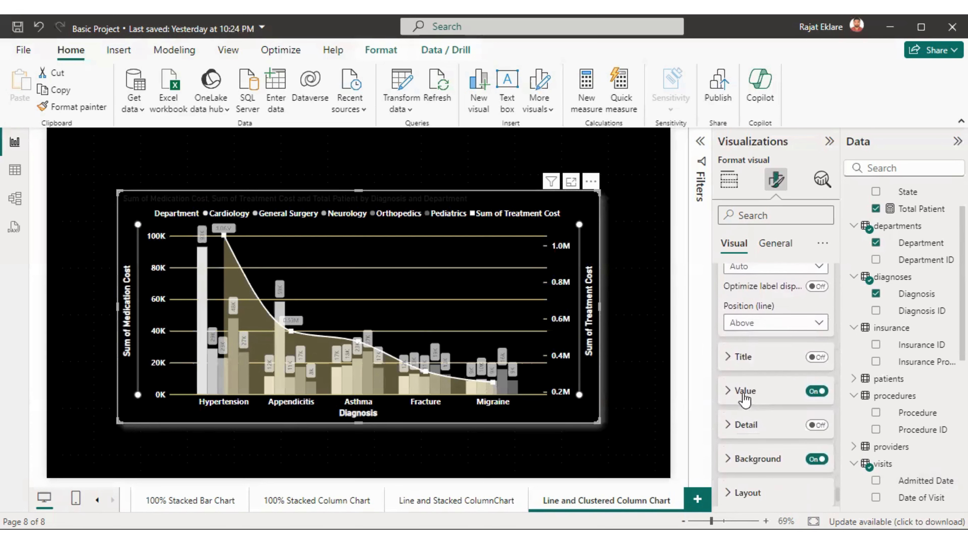
click(743, 393)
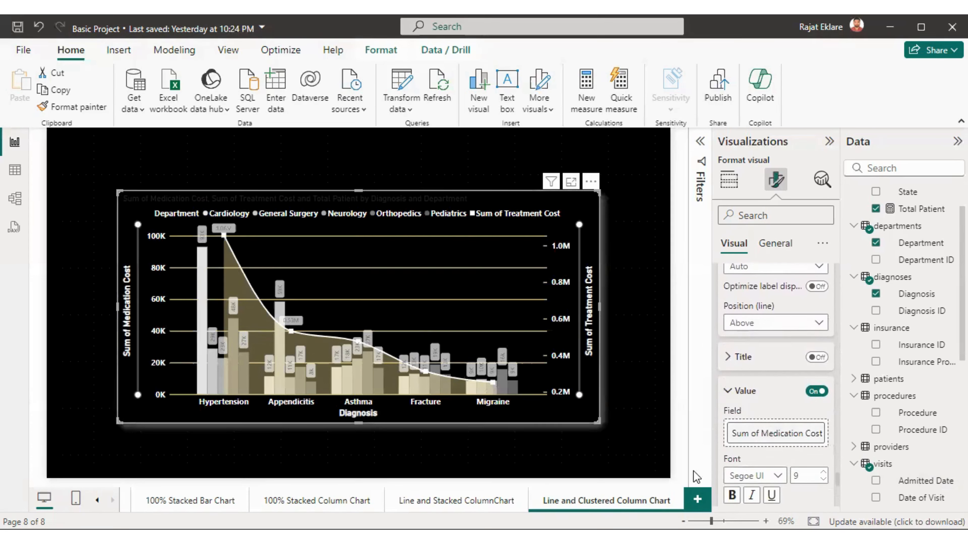
click(732, 495)
click(824, 472)
scroll(835, 489, down, 2)
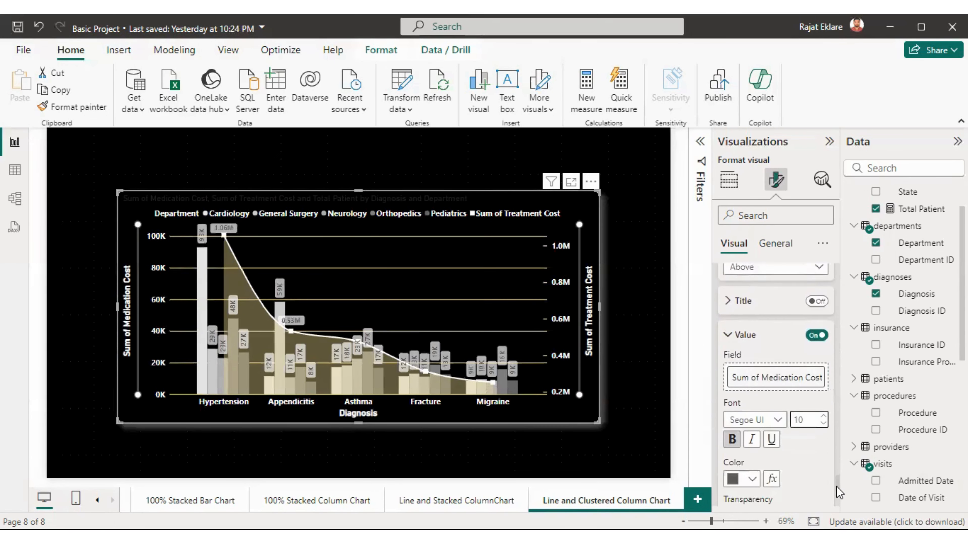
click(741, 465)
click(743, 241)
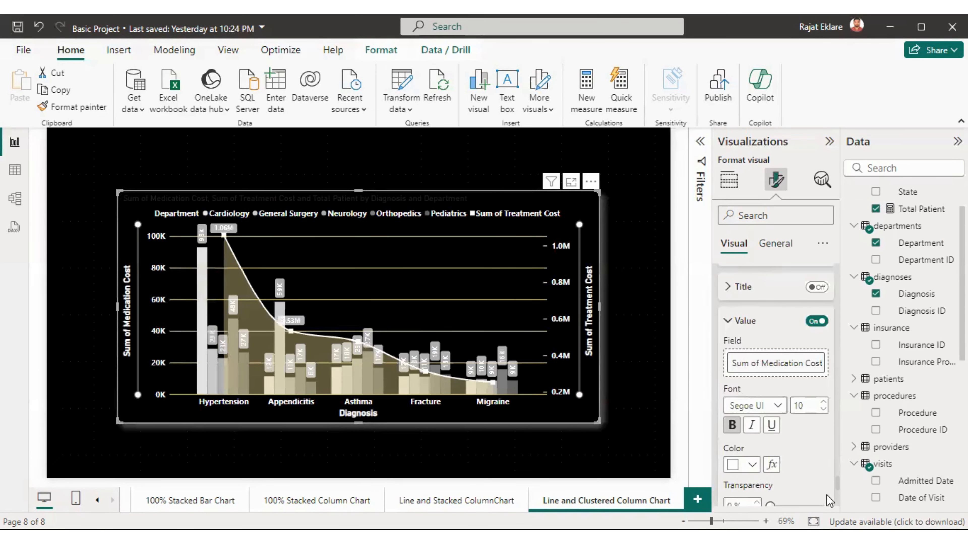
Set the data labels' background color to black and save the report.
scroll(834, 492, down, 5)
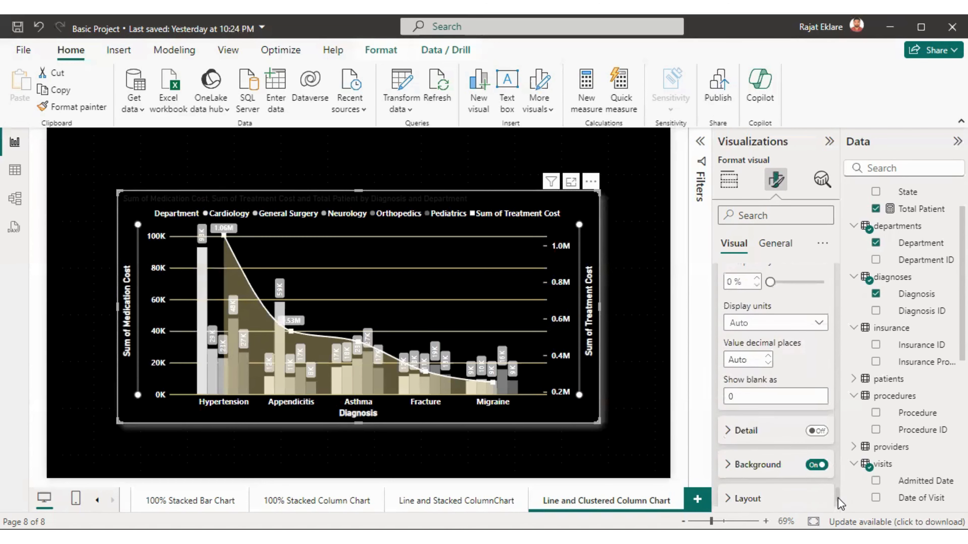
click(757, 503)
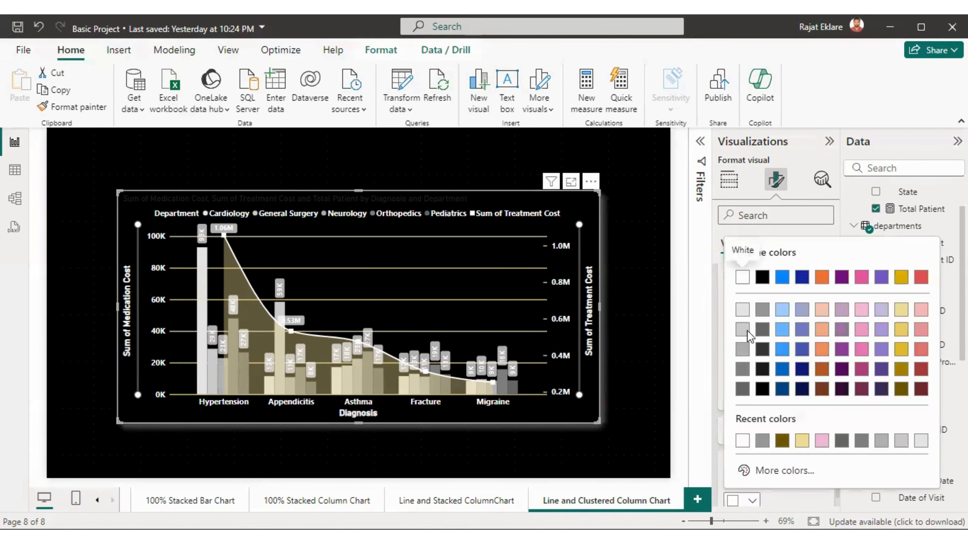
click(763, 277)
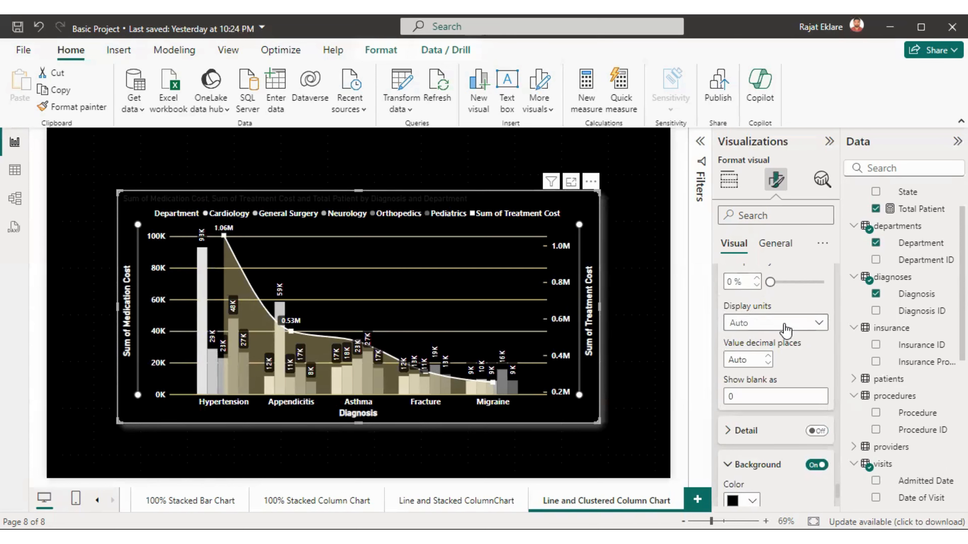
scroll(834, 495, down, 5)
click(649, 263)
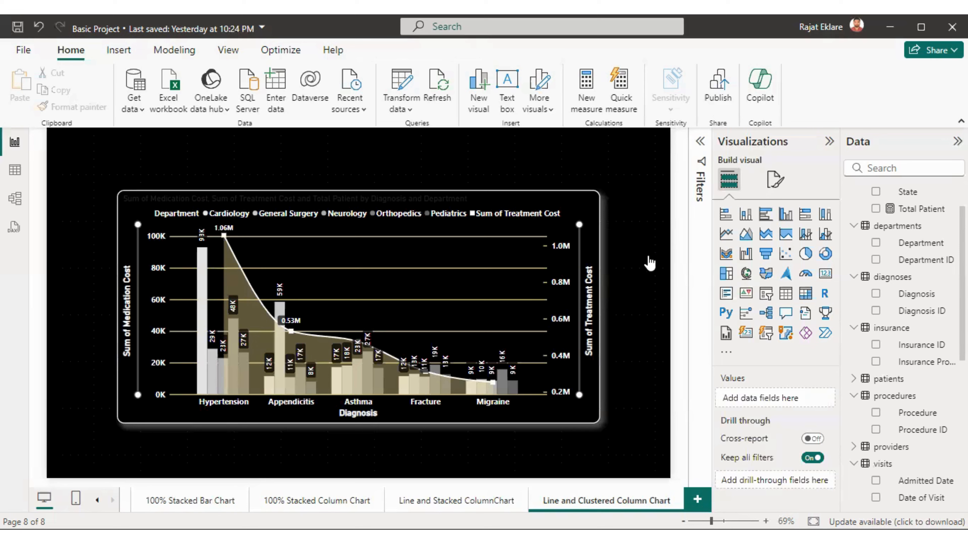
key(ctrl+s)
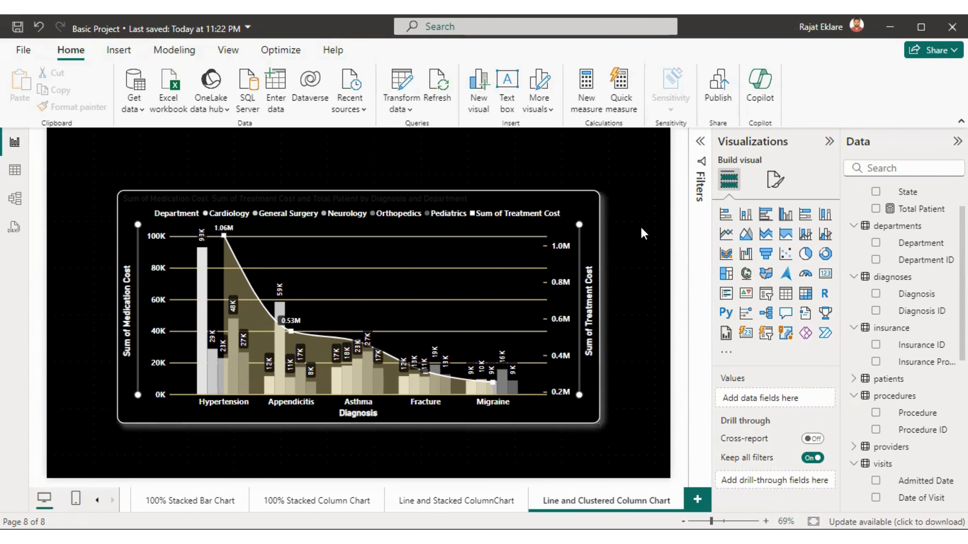
Remove both "Sum of" phrases from the chart title so it reads "Medication Cost, Treatment Cost and Total Patient by Diagnosis and Department".
click(591, 211)
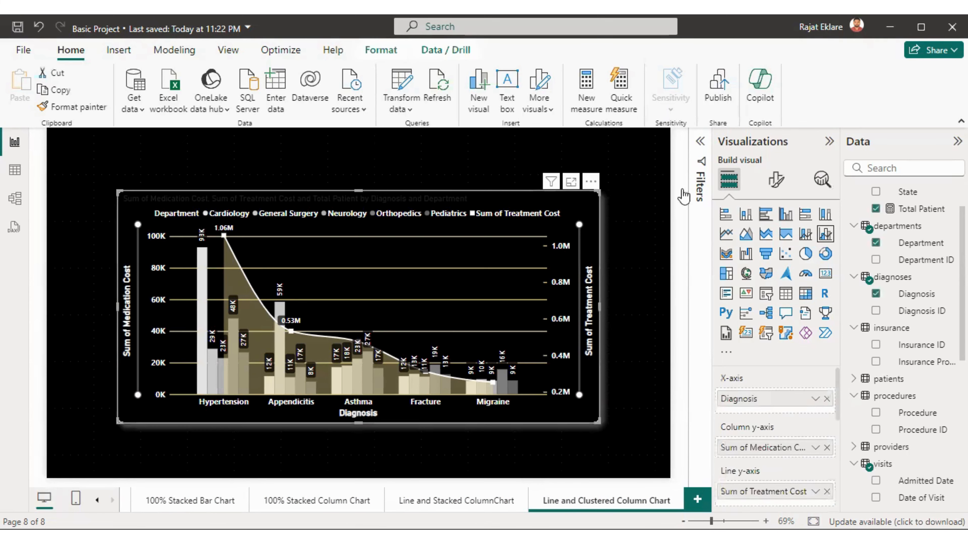
click(775, 179)
click(768, 244)
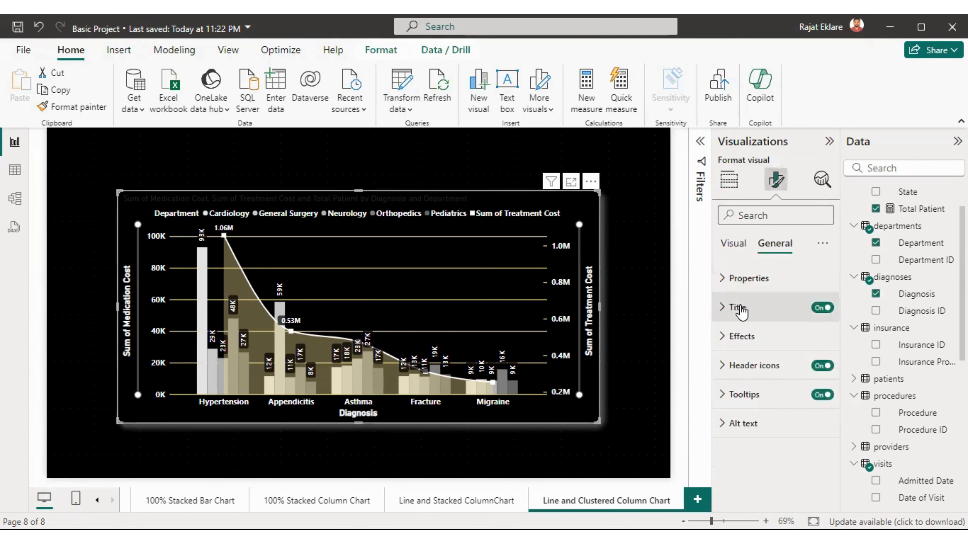
click(732, 307)
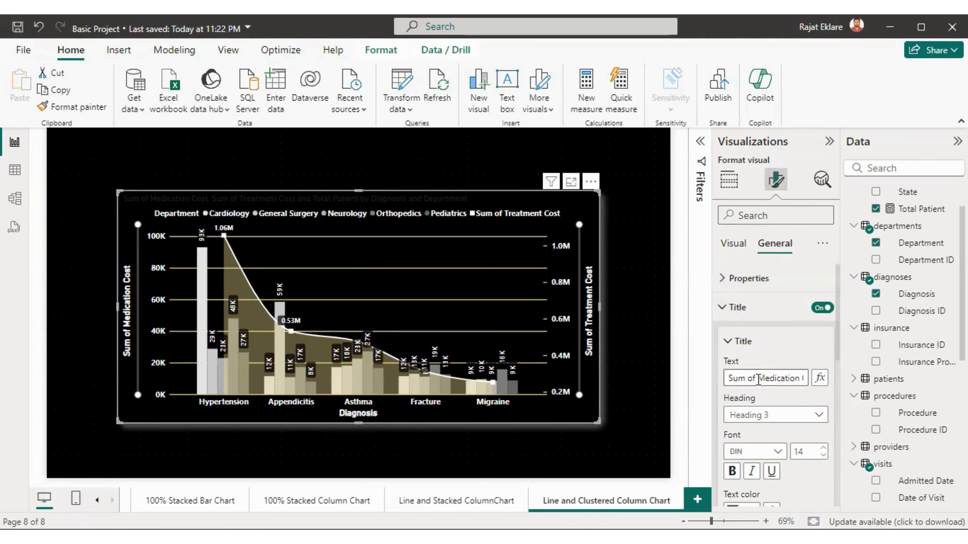
drag(754, 378, 719, 385)
key(BackSpace)
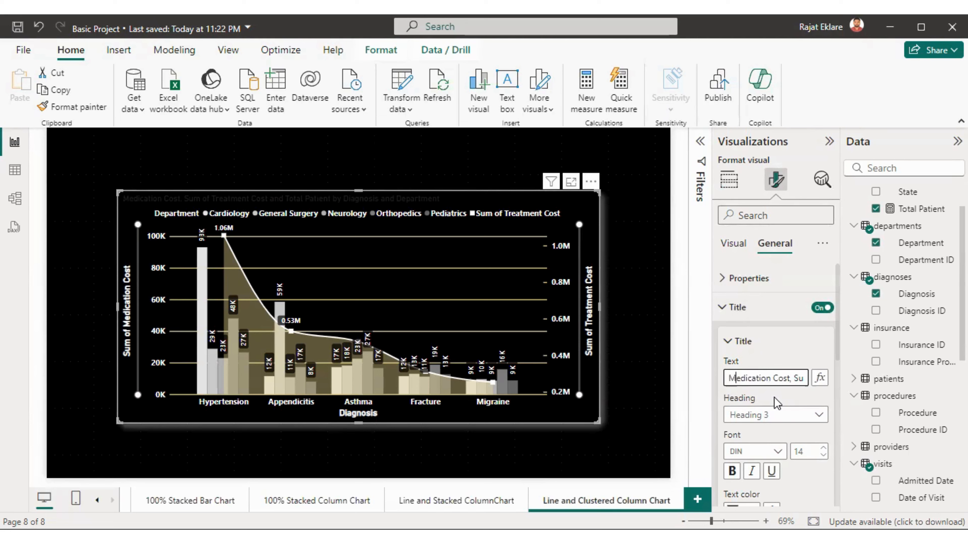
key(Right)
key(Right)
key(Right)
key(Right)
key(Right)
key(Right)
key(Right)
key(Right)
key(Right)
key(Right)
key(Right)
key(Right)
key(Right)
key(Right)
key(Right)
key(Right)
key(Right)
key(Right)
key(BackSpace)
key(BackSpace)
key(BackSpace)
key(BackSpace)
key(BackSpace)
key(BackSpace)
key(BackSpace)
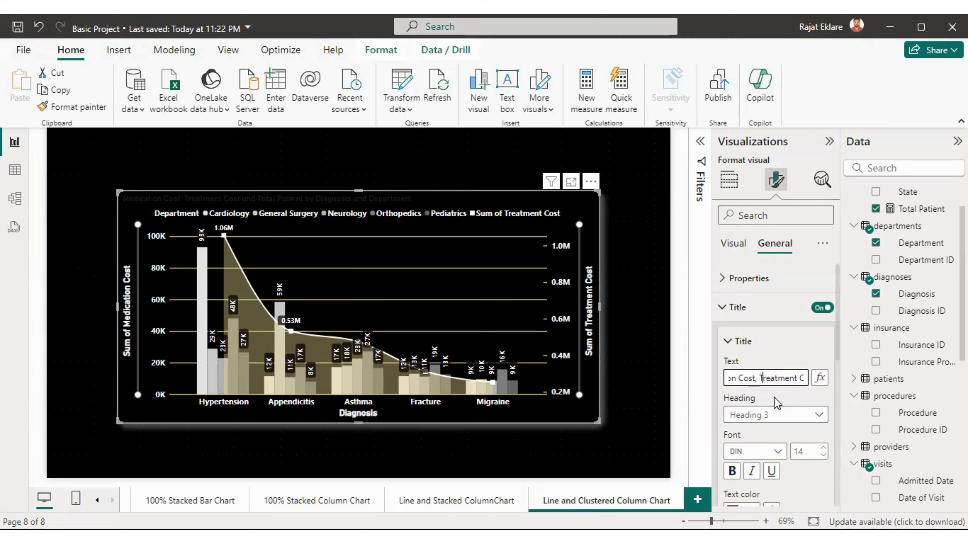
key(Right)
key(Right)
key(Right)
key(Right)
key(Right)
key(Right)
key(Right)
key(Right)
key(Right)
key(Right)
key(Right)
key(Right)
key(Right)
key(Right)
key(Right)
key(Right)
key(Right)
key(Right)
key(Right)
key(Right)
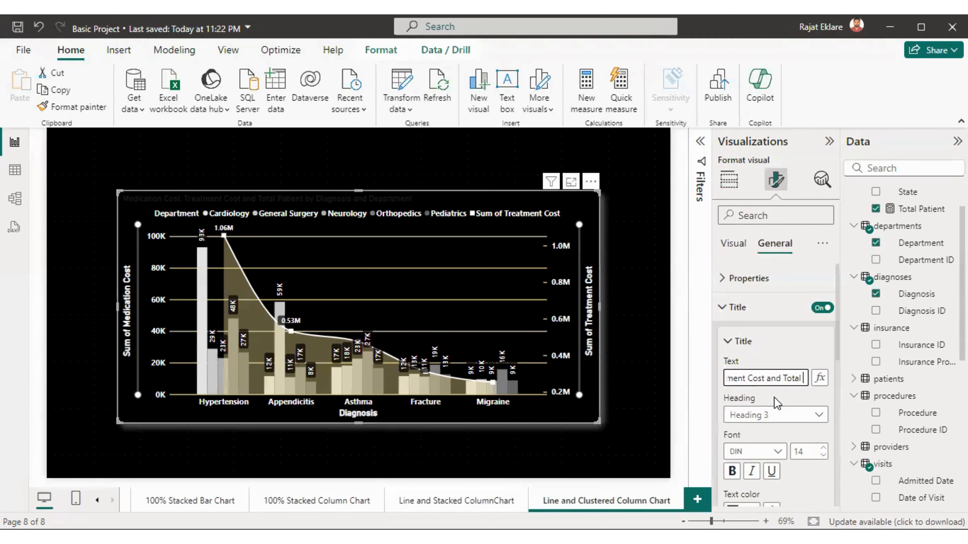
key(Right)
key(Right)
key(Right)
key(Right)
key(Right)
key(Right)
key(Right)
key(Right)
key(Right)
key(Right)
key(Right)
key(Right)
key(Right)
key(Right)
key(Right)
key(Right)
key(Right)
key(Right)
key(Right)
key(Right)
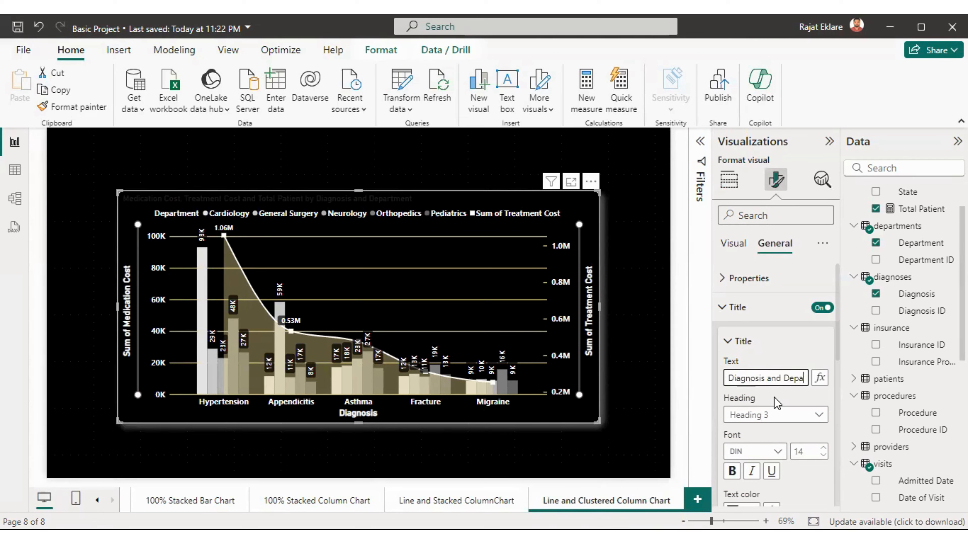
key(Right)
key(Right)
key(Right)
key(Right)
key(Right)
key(Right)
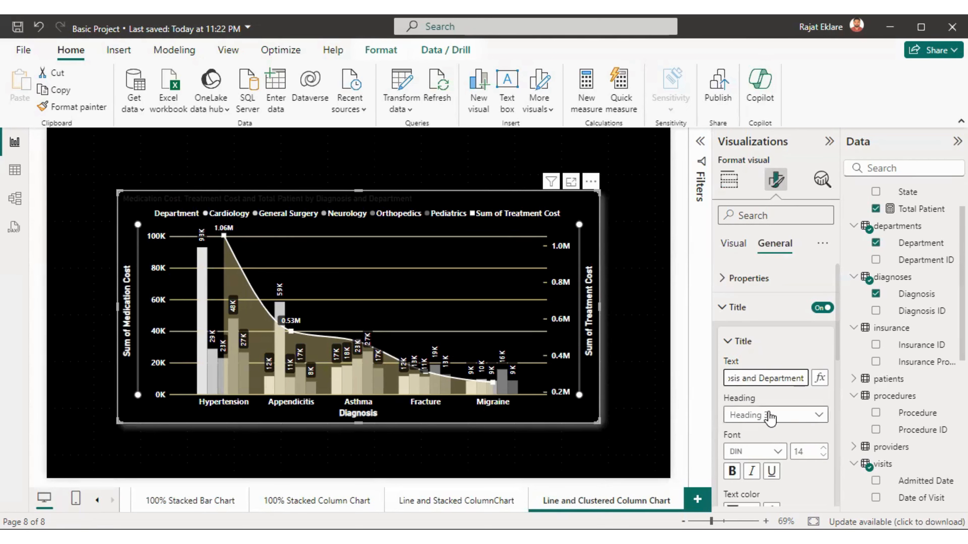
Format the chart title as white, bold, size 15 and horizontally centered.
scroll(819, 355, down, 2)
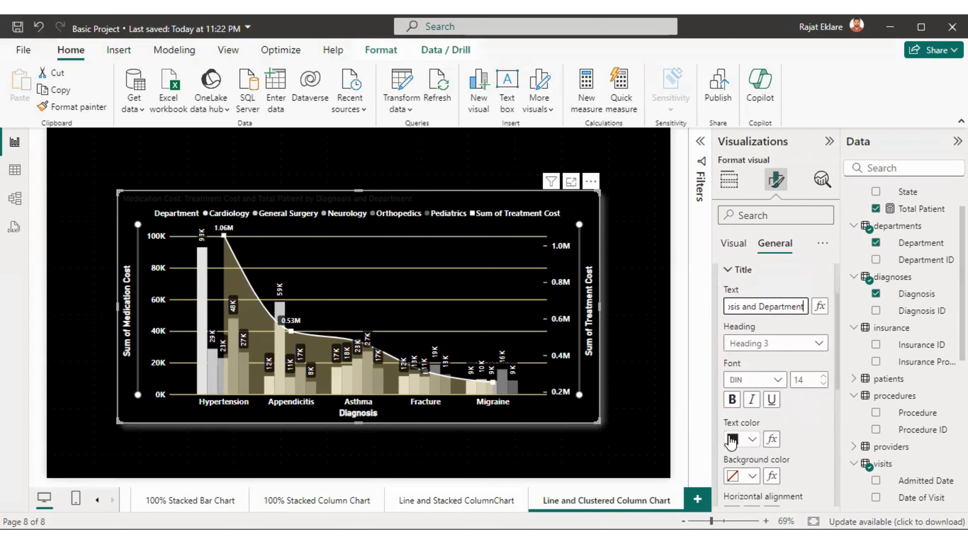
click(748, 439)
click(741, 217)
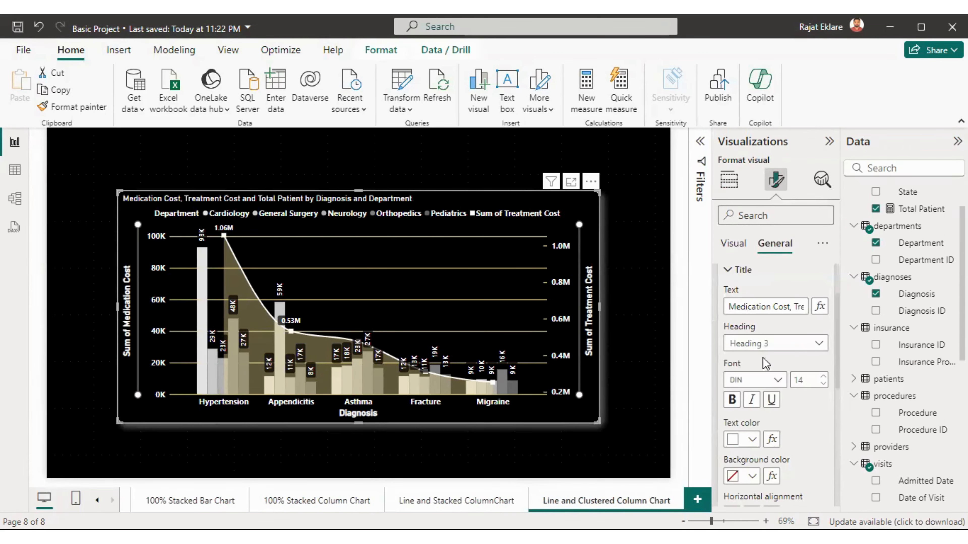
click(732, 399)
click(822, 376)
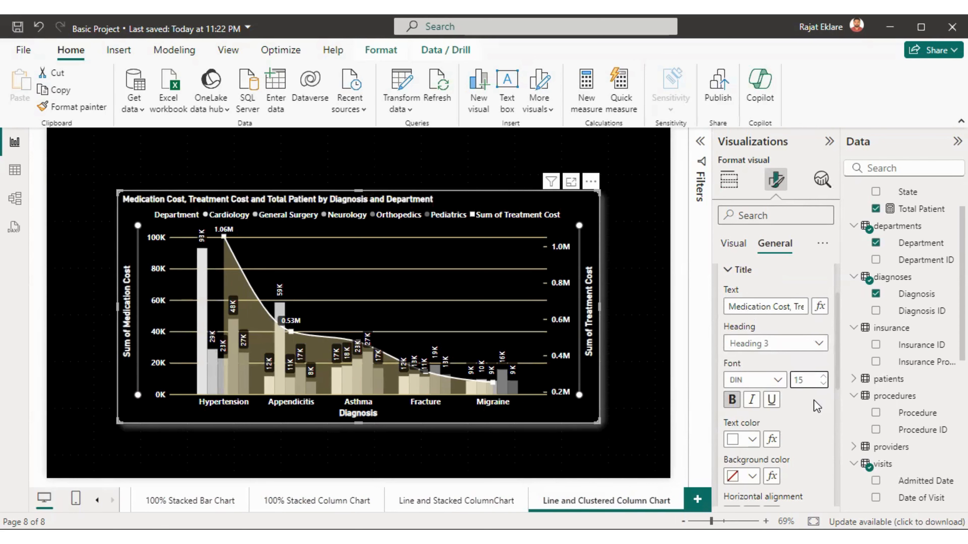
scroll(775, 424, down, 2)
click(751, 438)
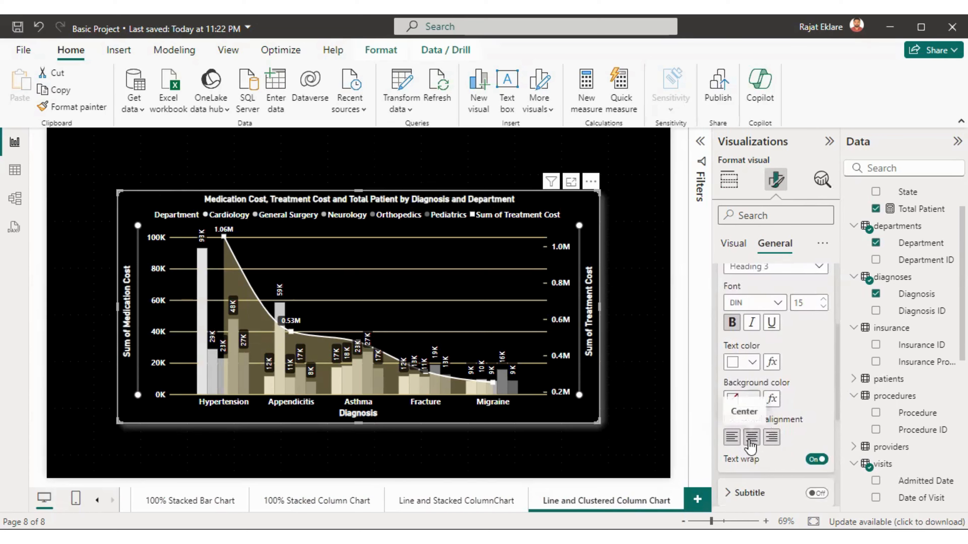
Turn on the divider below the chart title and make it white with a width of 2 px.
scroll(752, 435, down, 1)
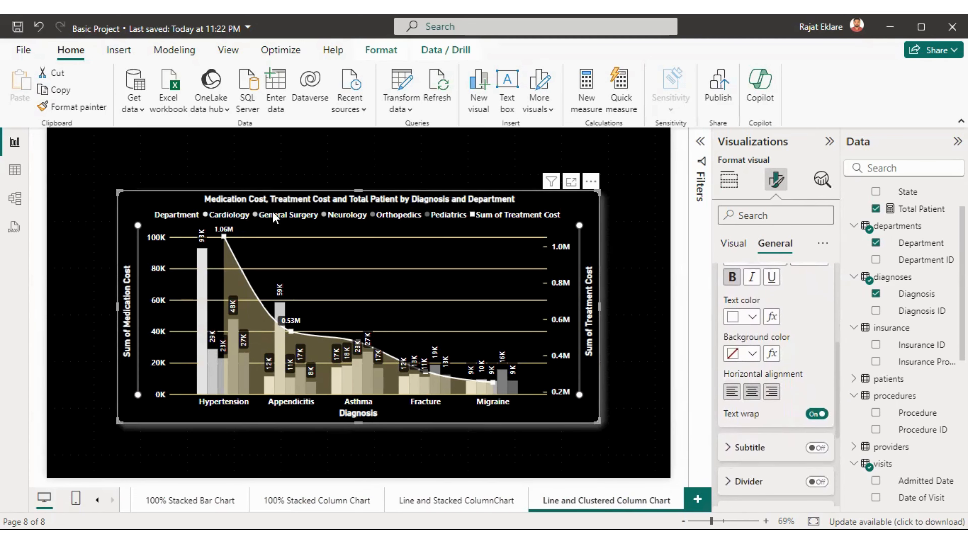
click(816, 481)
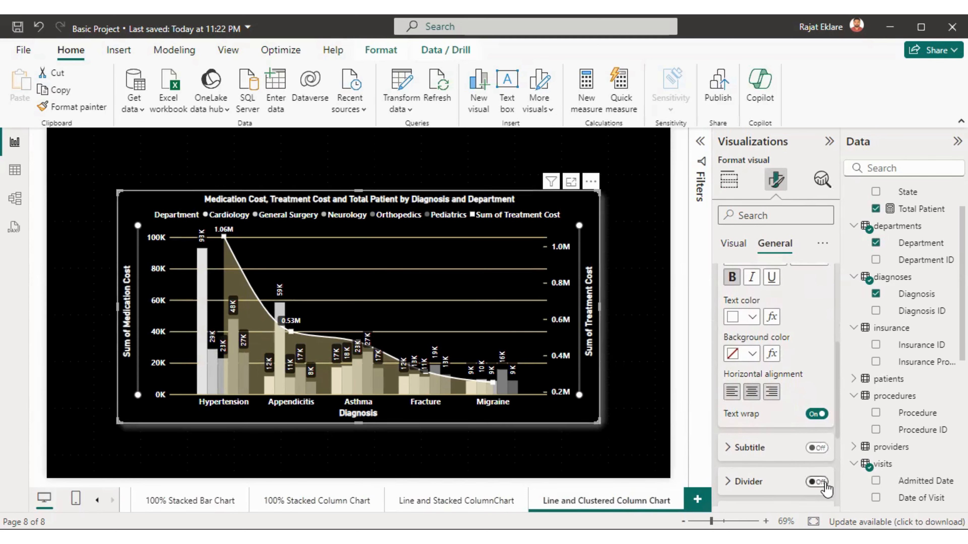
scroll(835, 435, down, 1)
click(747, 436)
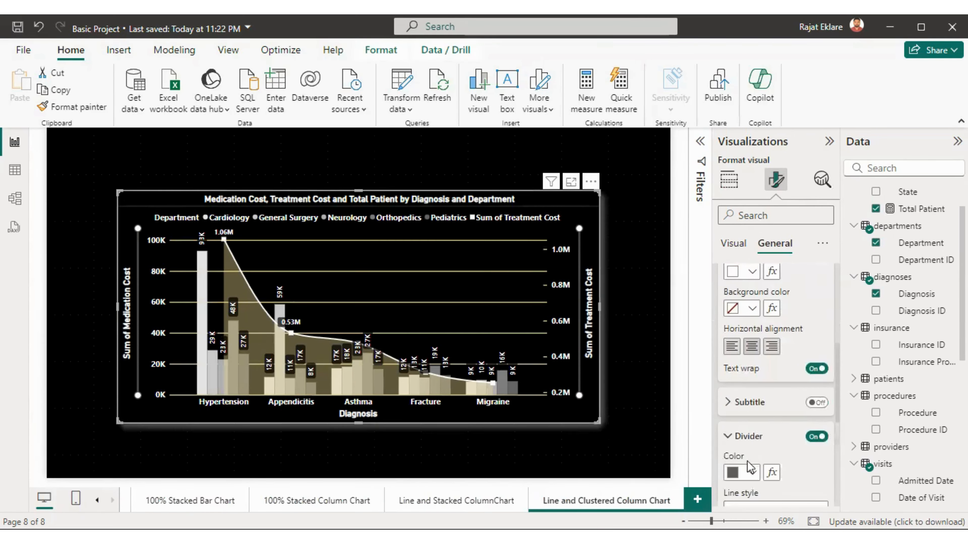
click(743, 473)
click(741, 250)
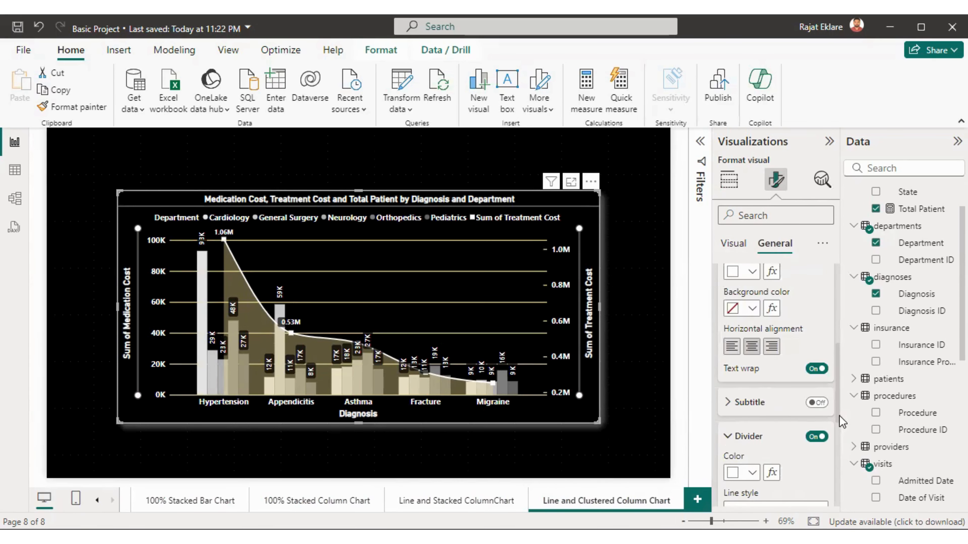
scroll(840, 447, down, 2)
click(768, 457)
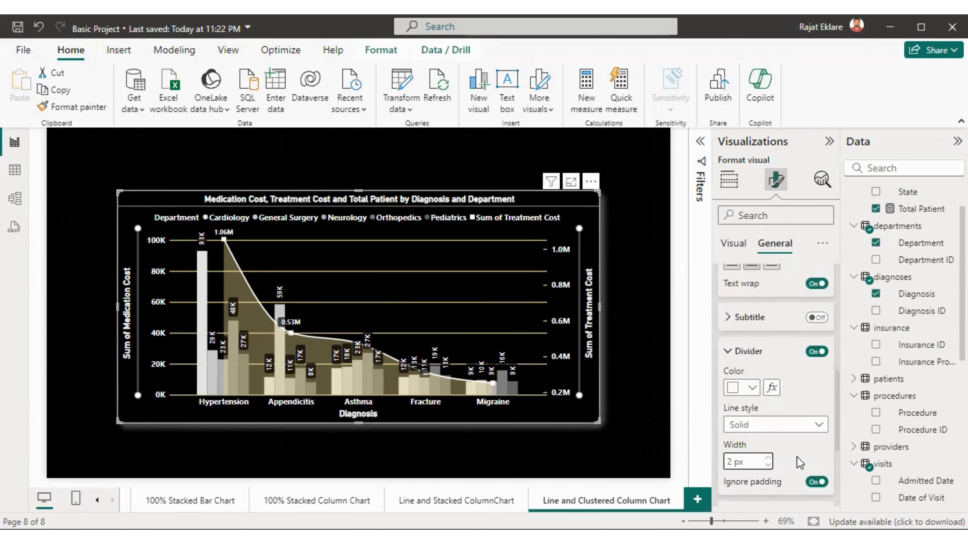
Try showing a subtitle under the chart title.
click(816, 317)
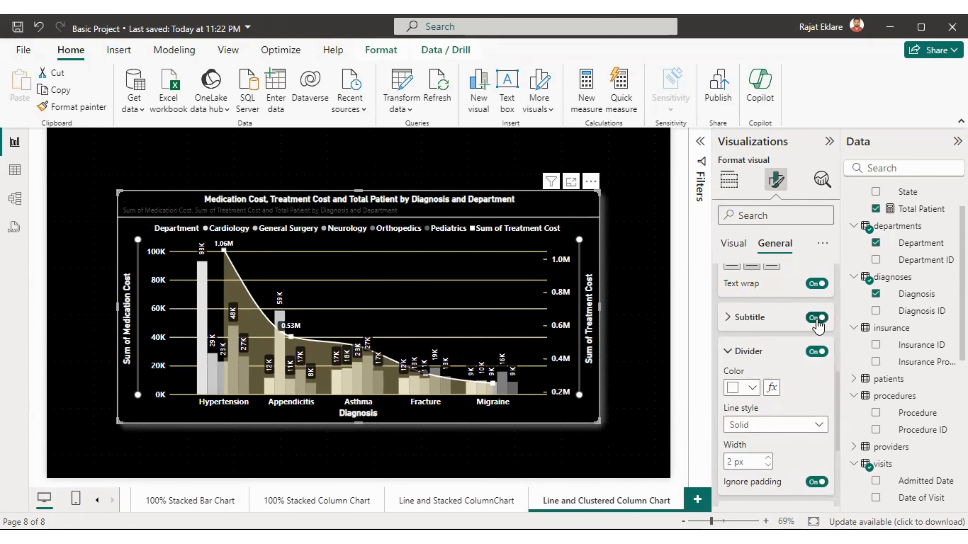
click(816, 319)
click(657, 310)
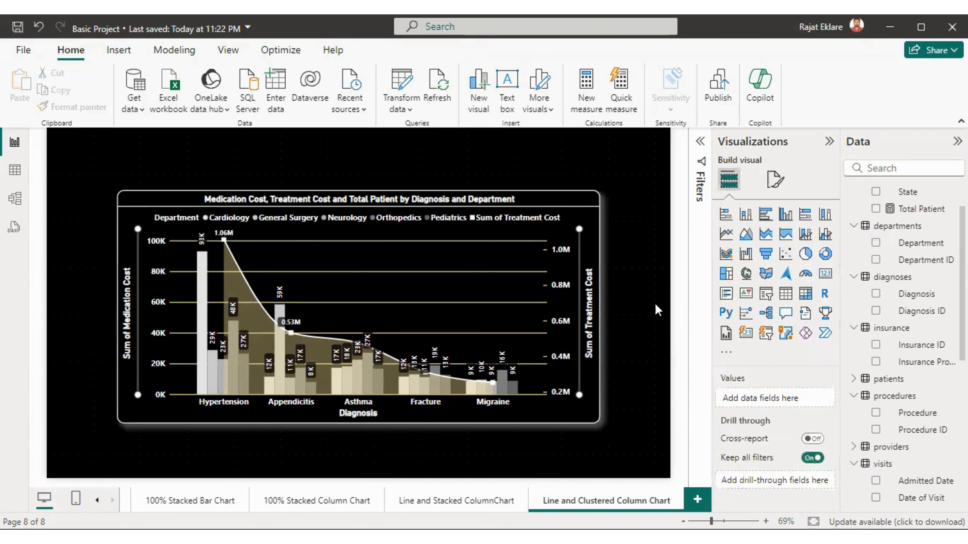